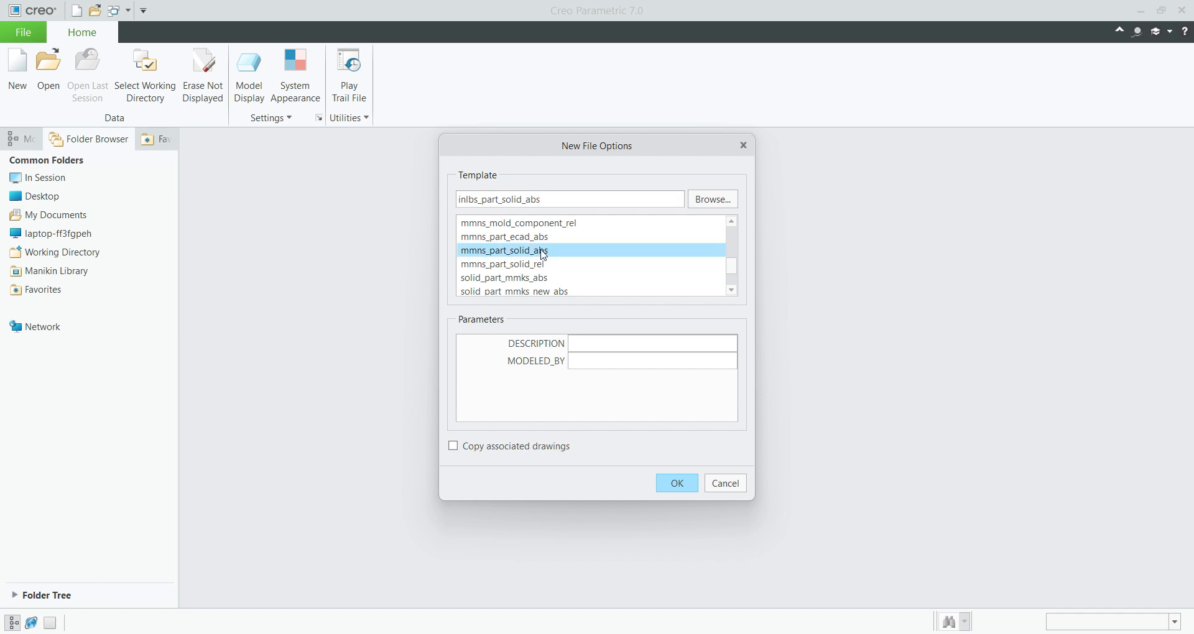
Step: Create the part from the mmns_part_solid_abs template and start a sketch on the FRONT datum plane
{"action": "left_click", "coordinate": [677, 483]}
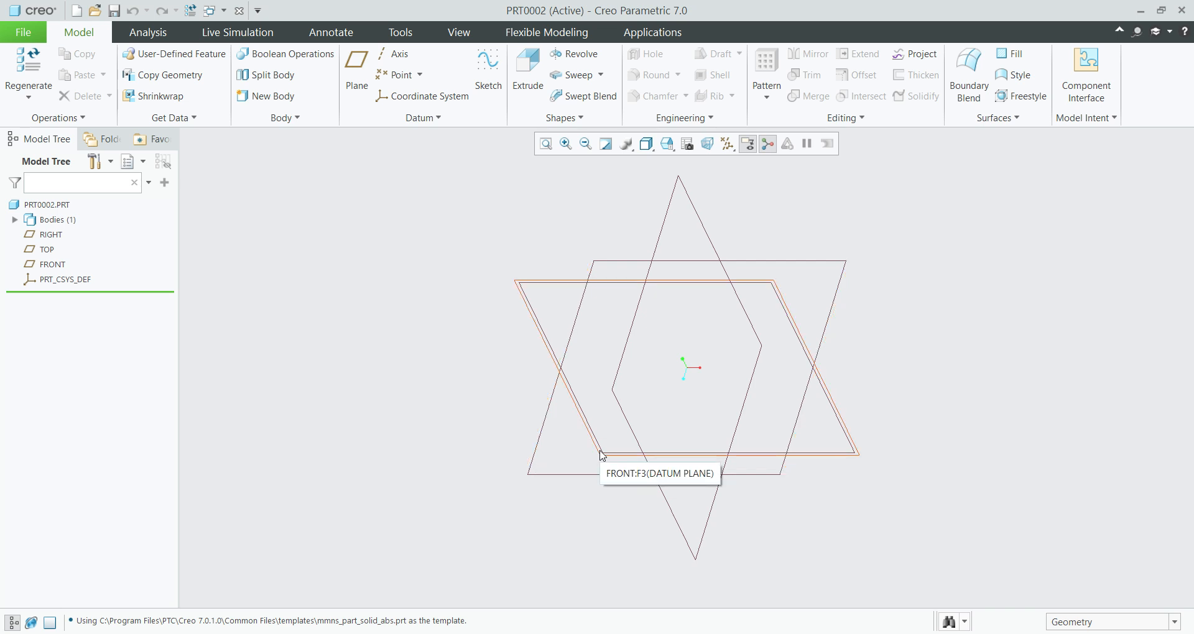
{"action": "left_click", "coordinate": [601, 456]}
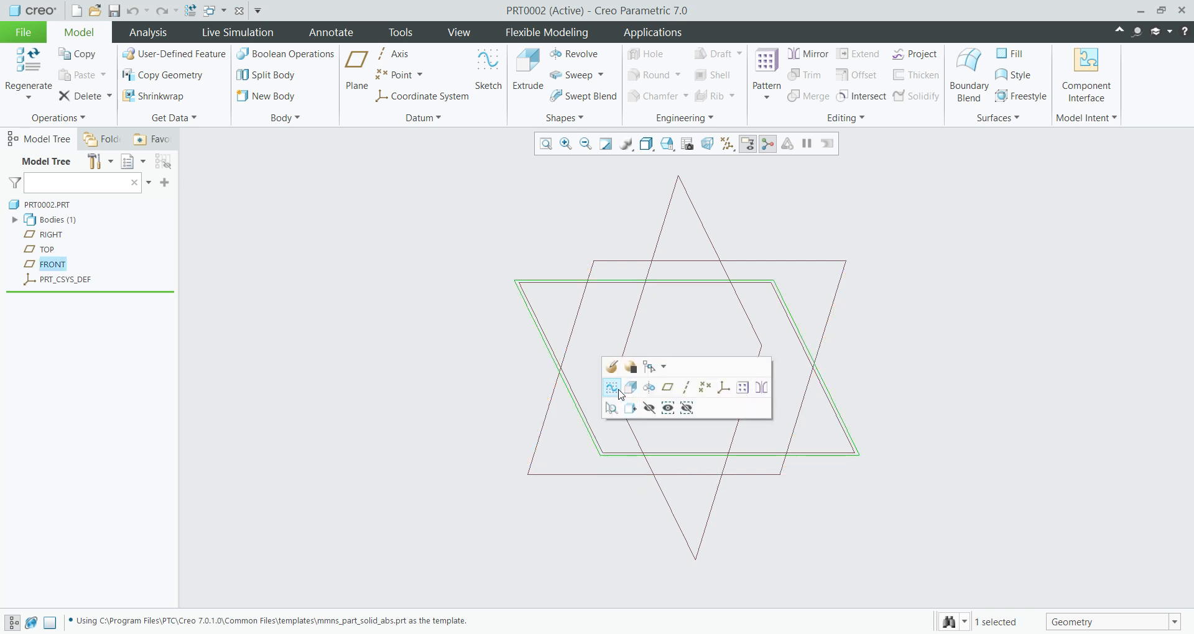
{"action": "left_click", "coordinate": [613, 388]}
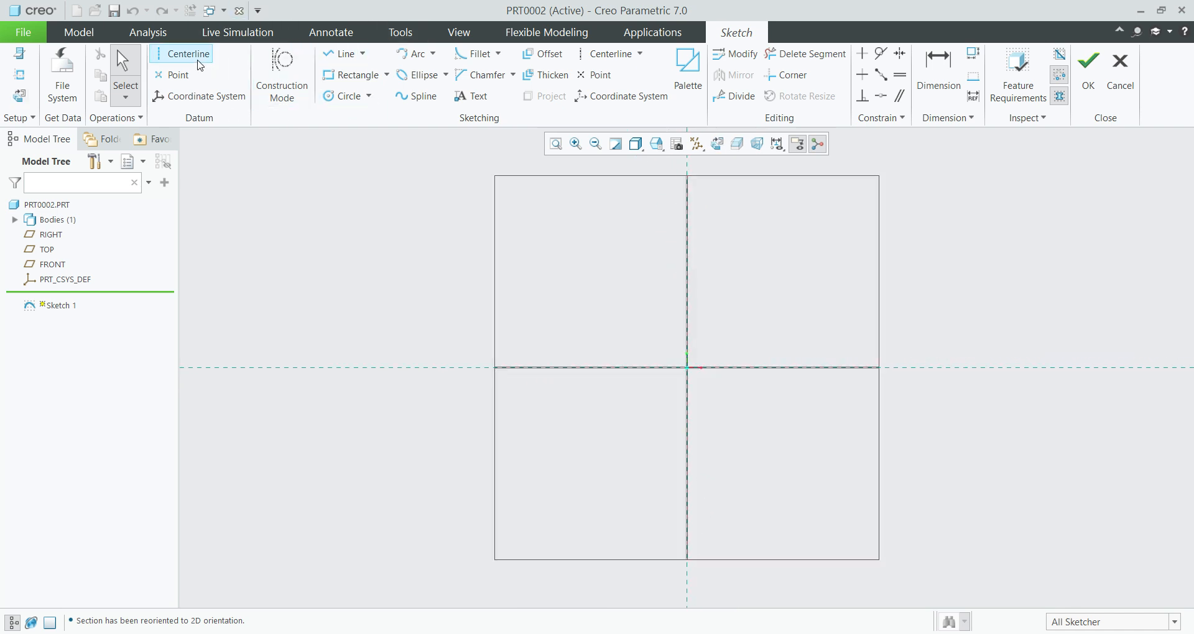
Step: Add a horizontal and a vertical datum centerline through the sketch origin
{"action": "left_click", "coordinate": [182, 54]}
{"action": "left_click", "coordinate": [459, 368]}
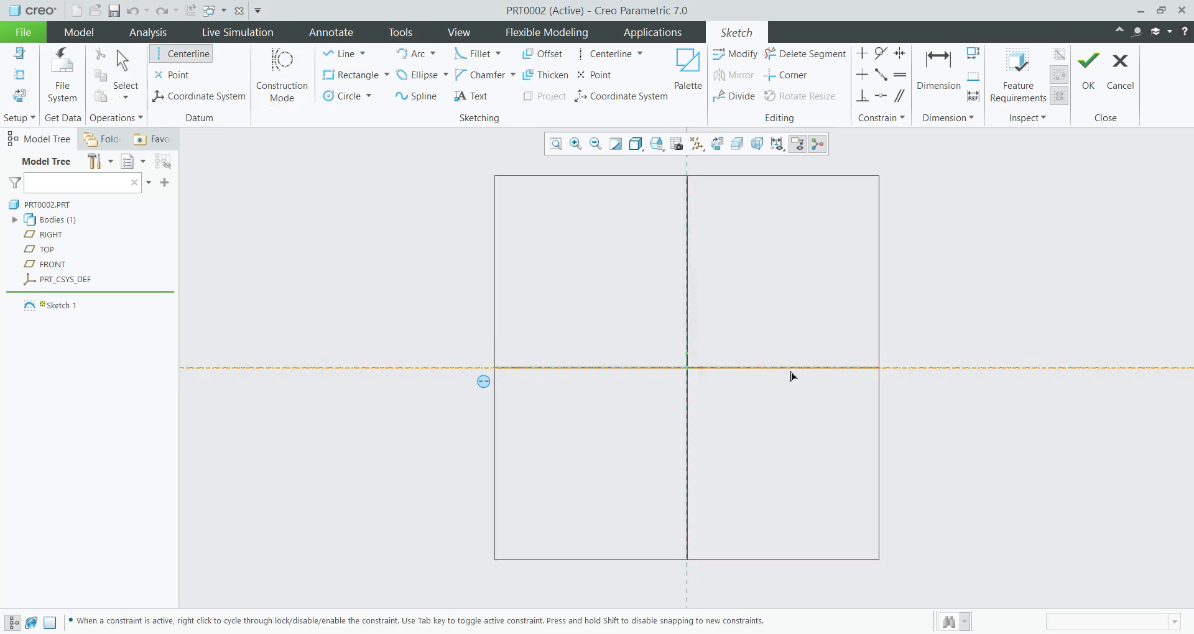
{"action": "left_click", "coordinate": [791, 373]}
{"action": "middle_click", "coordinate": [771, 321]}
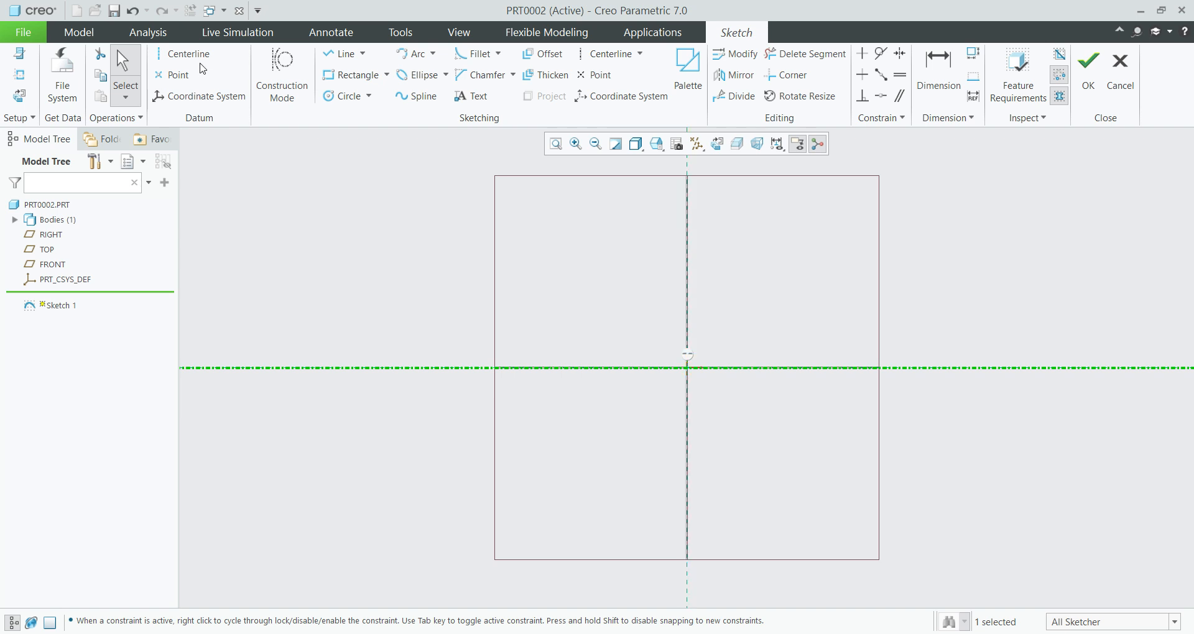
{"action": "left_click", "coordinate": [185, 55]}
{"action": "left_click", "coordinate": [690, 244]}
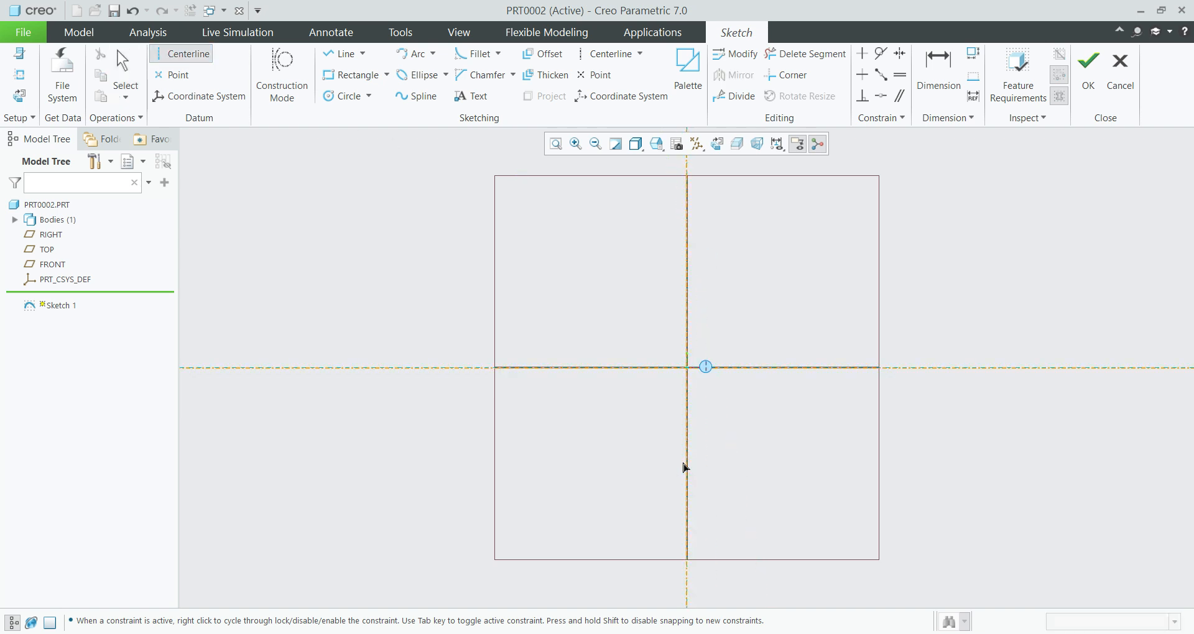
{"action": "left_click", "coordinate": [685, 464]}
{"action": "middle_click", "coordinate": [803, 474]}
{"action": "scroll", "coordinate": [673, 449], "scroll_direction": "up", "scroll_amount": 4}
{"action": "scroll", "coordinate": [825, 420], "scroll_direction": "down", "scroll_amount": 2}
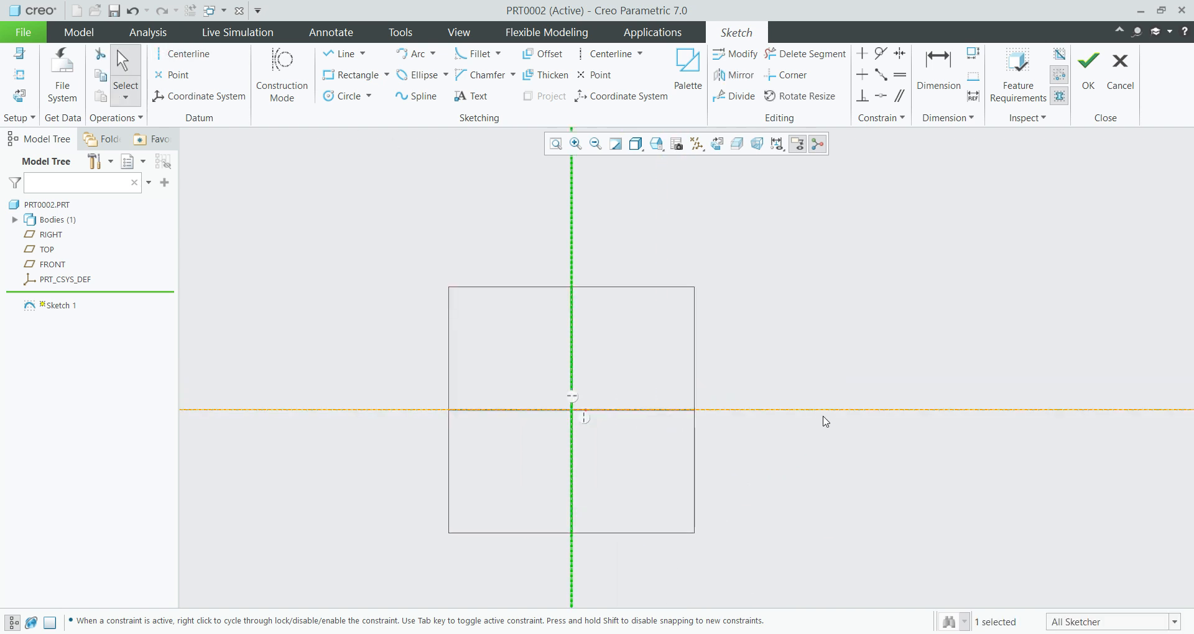
Step: Sketch a line about 272 mm from the origin along the horizontal centerline, about 133 mm up, 46 mm back and 56 mm down
{"action": "left_click", "coordinate": [342, 58]}
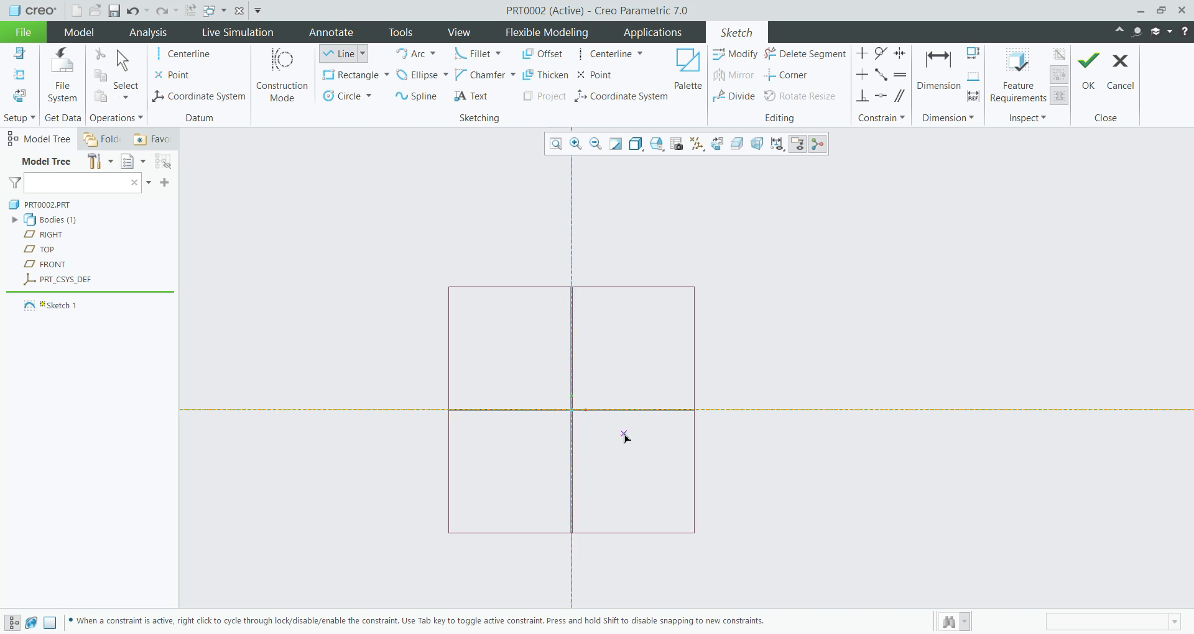
{"action": "scroll", "coordinate": [631, 443], "scroll_direction": "down", "scroll_amount": 2}
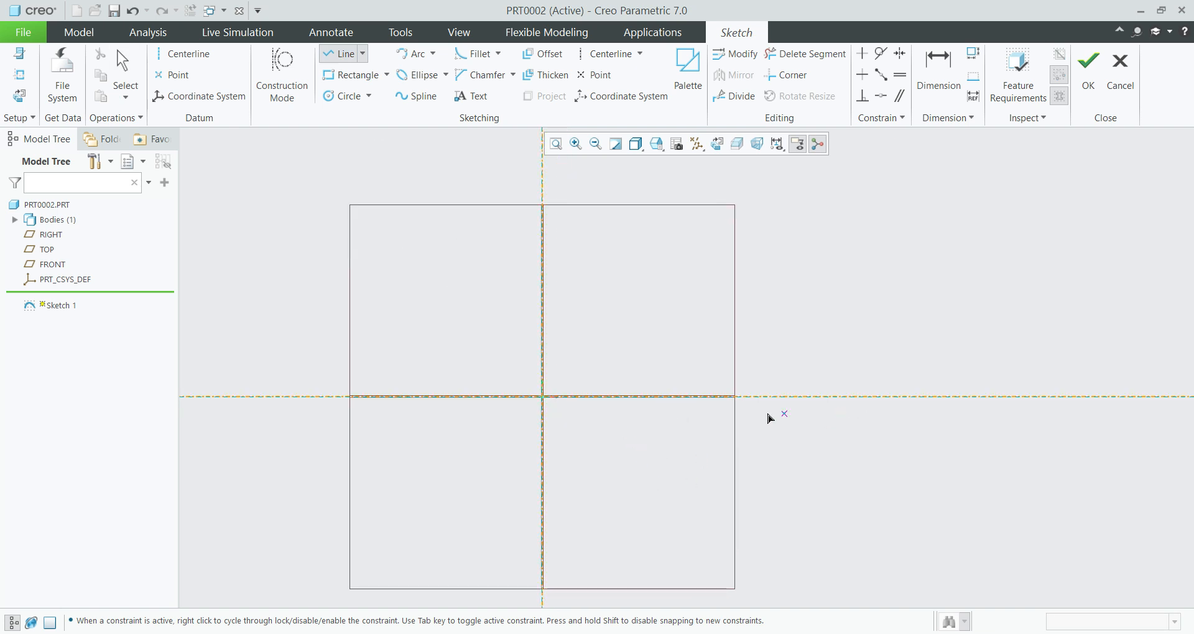
{"action": "left_click", "coordinate": [542, 396]}
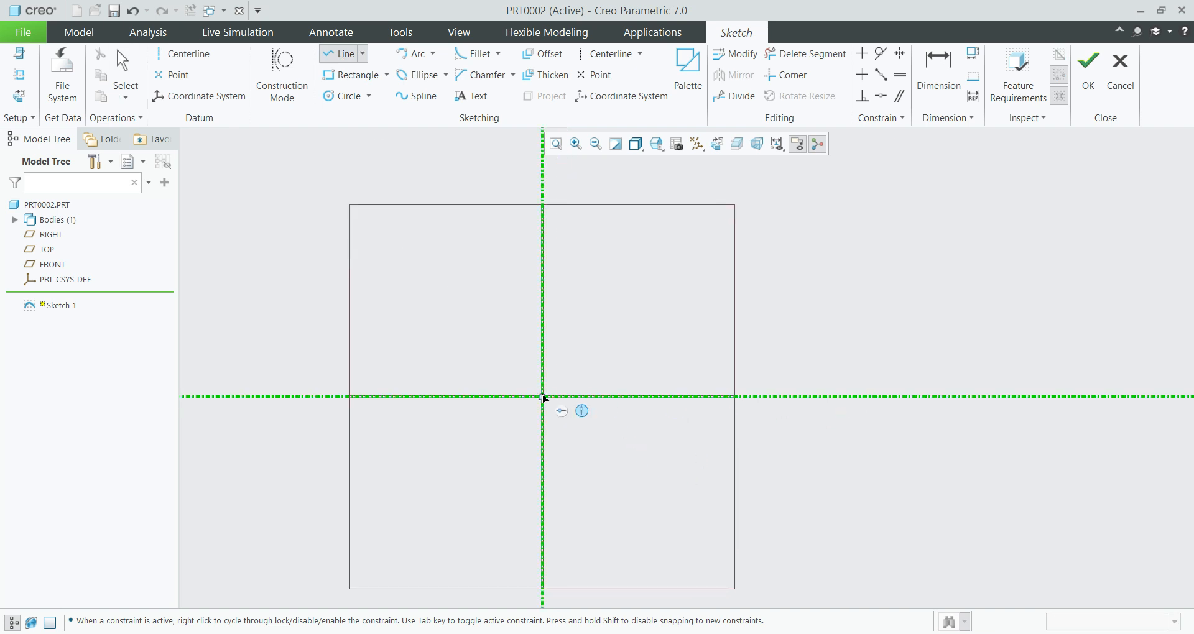
{"action": "left_click", "coordinate": [747, 398]}
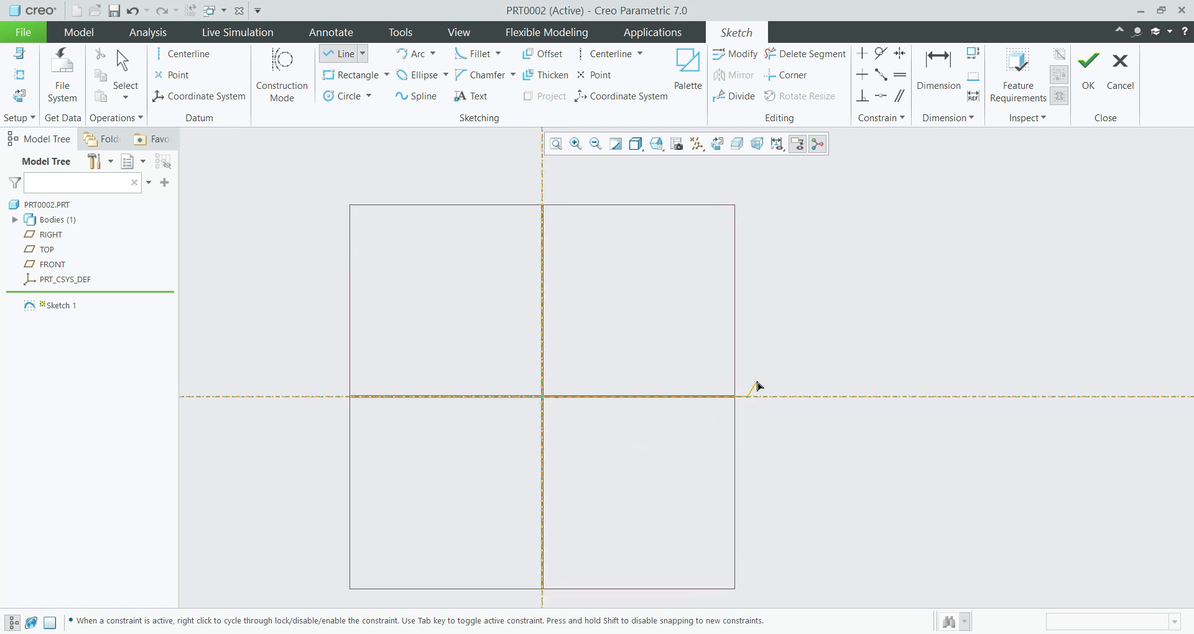
{"action": "left_click", "coordinate": [747, 296]}
{"action": "middle_click", "coordinate": [714, 301]}
{"action": "left_click", "coordinate": [748, 296]}
{"action": "left_click", "coordinate": [713, 296]}
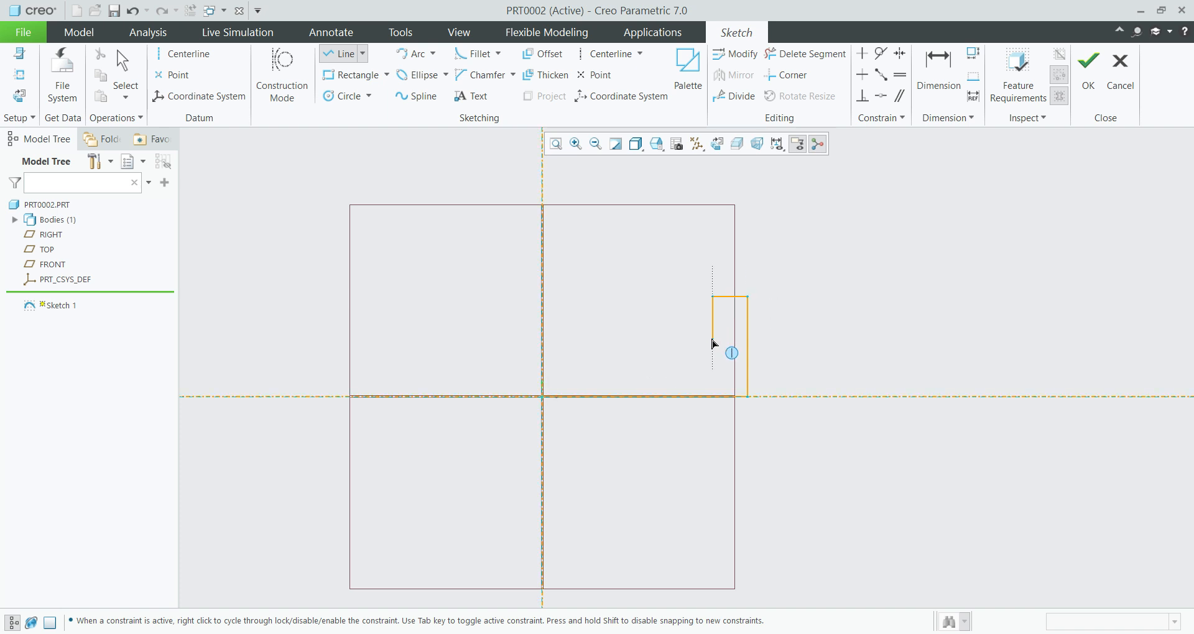
{"action": "left_click", "coordinate": [713, 339]}
Step: Continue the profile about 168 mm toward the axis, 86 mm up, 46 mm across and 38 mm down, and close it along the vertical centerline
{"action": "left_click", "coordinate": [586, 339]}
{"action": "left_click", "coordinate": [585, 273]}
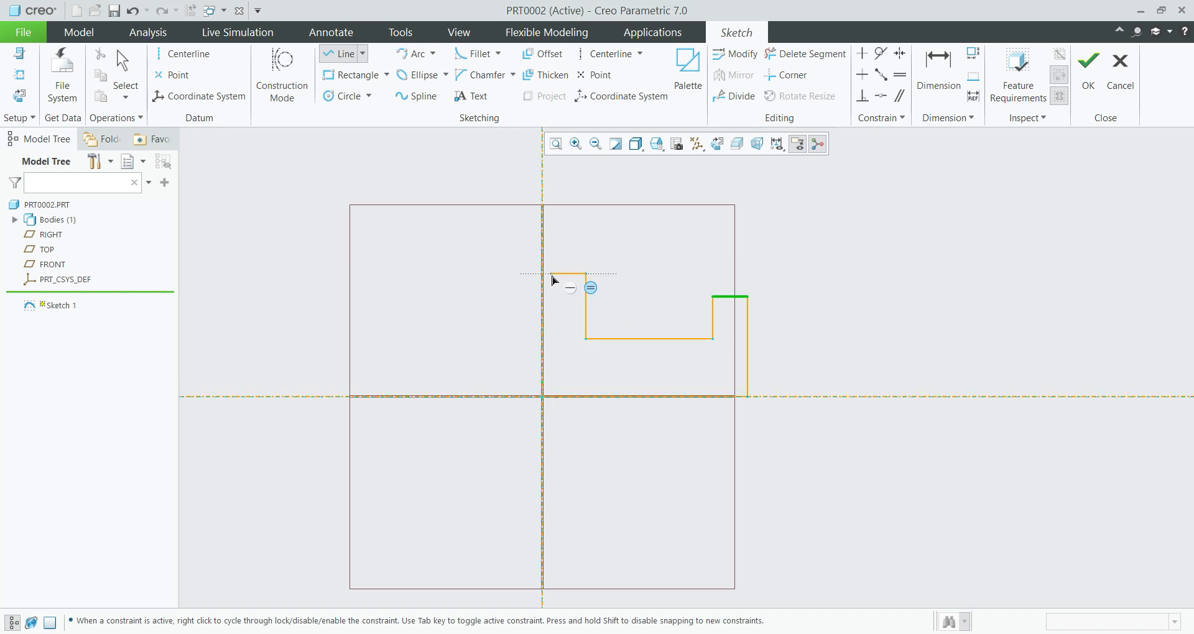
{"action": "scroll", "coordinate": [557, 281], "scroll_direction": "down", "scroll_amount": 2}
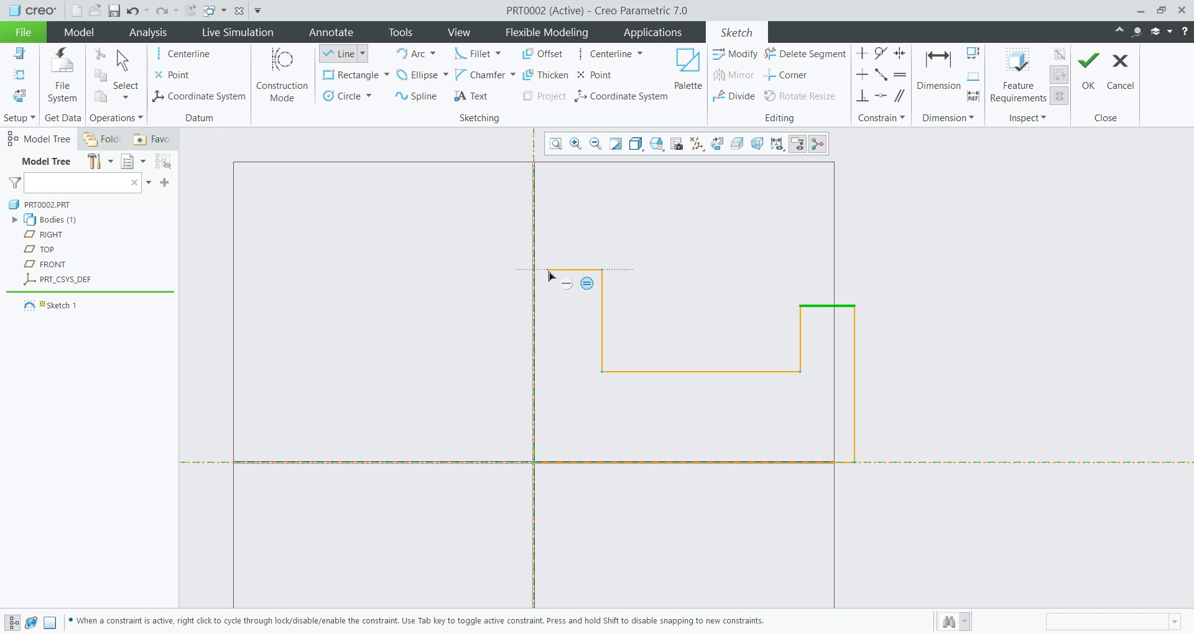
{"action": "left_click", "coordinate": [548, 272]}
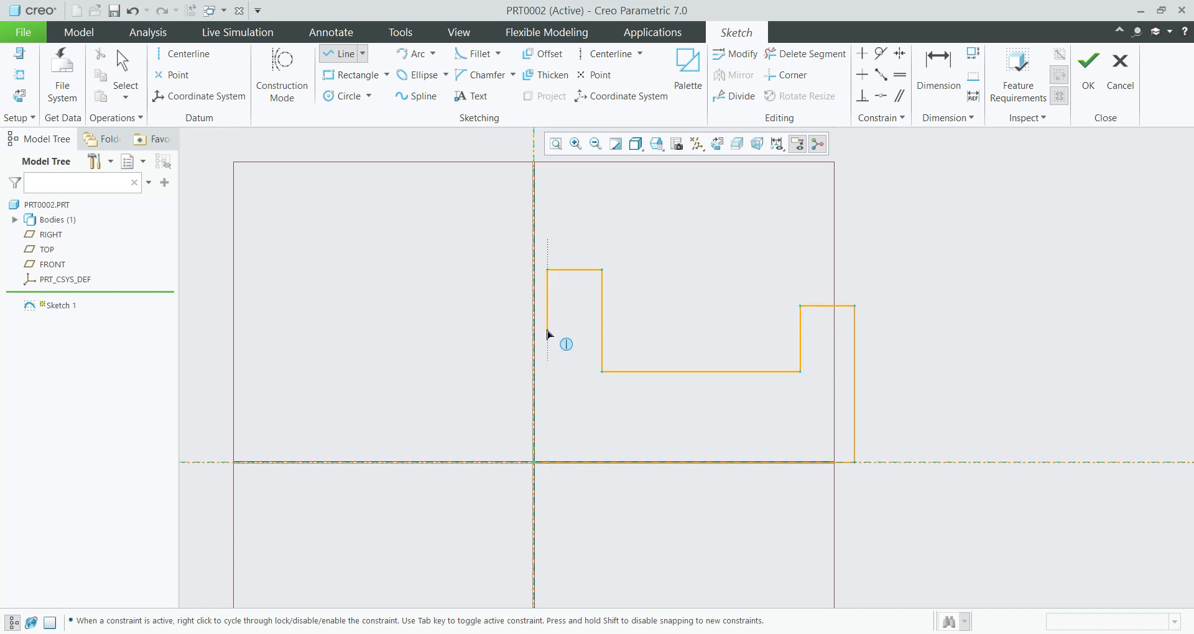
{"action": "left_click", "coordinate": [547, 315]}
{"action": "left_click", "coordinate": [533, 314]}
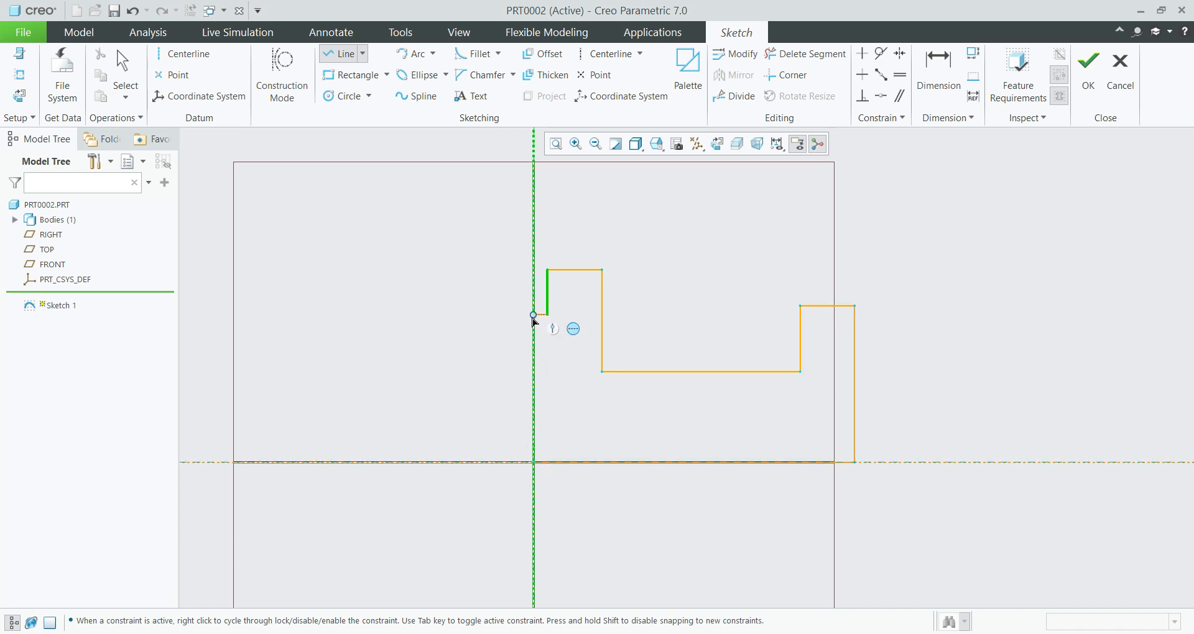
{"action": "left_click", "coordinate": [533, 462]}
{"action": "middle_click", "coordinate": [663, 547]}
{"action": "scroll", "coordinate": [713, 479], "scroll_direction": "down", "scroll_amount": 1}
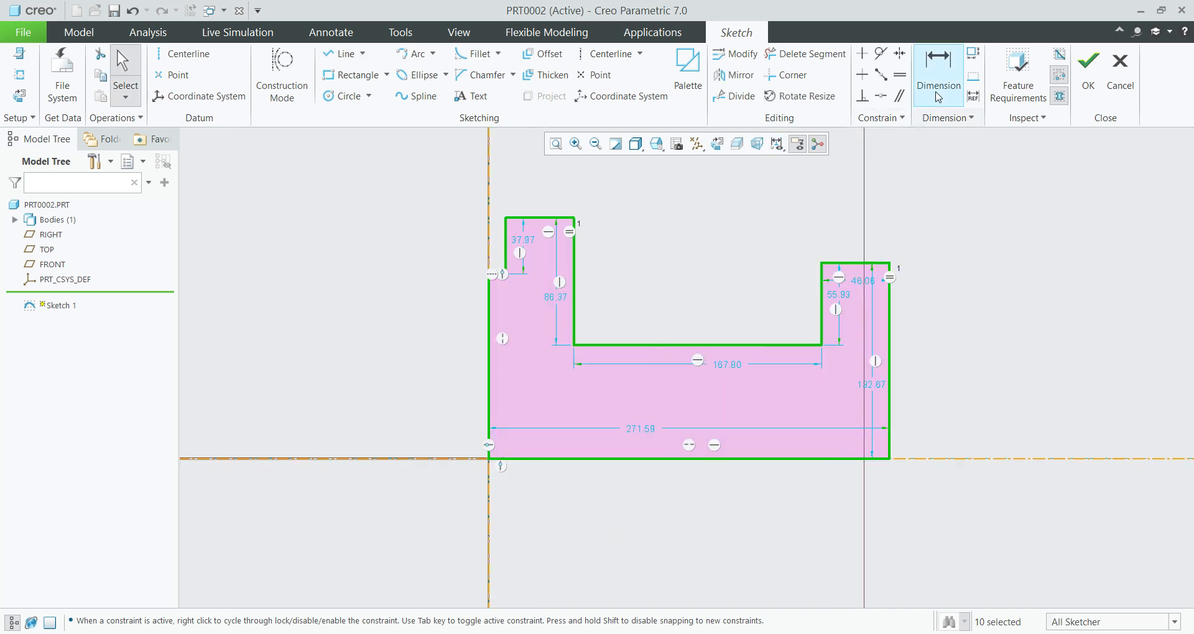
Step: Set the outer end step's overall height to 60 mm and its rise above the middle edge to 20 mm
{"action": "left_click", "coordinate": [938, 68]}
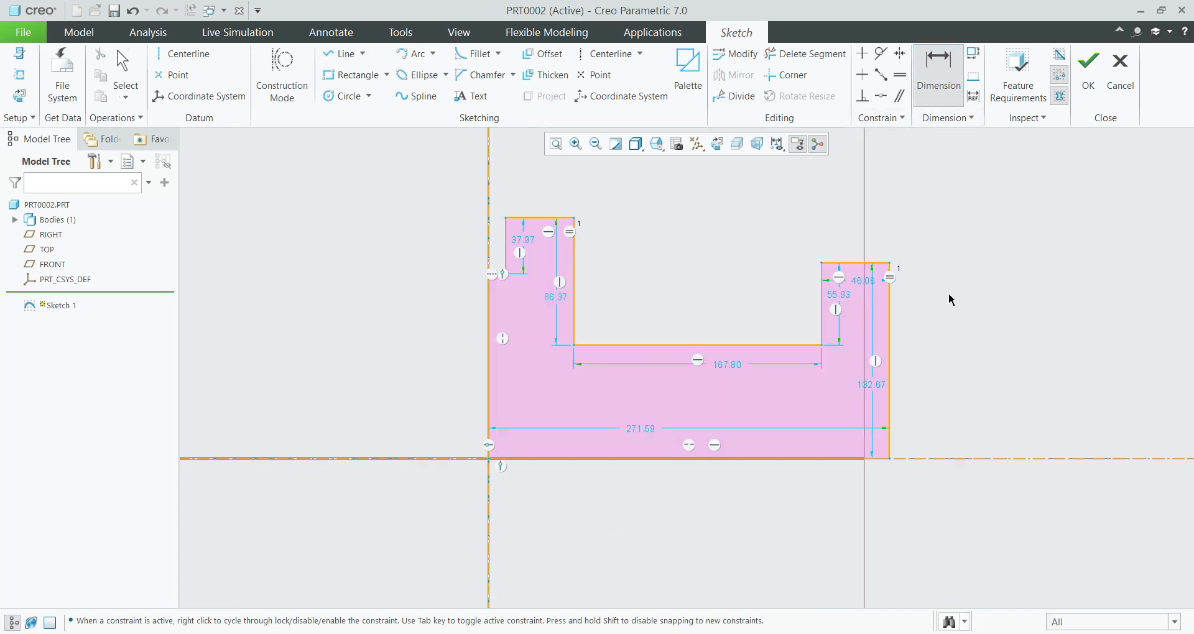
{"action": "double_click", "coordinate": [873, 389]}
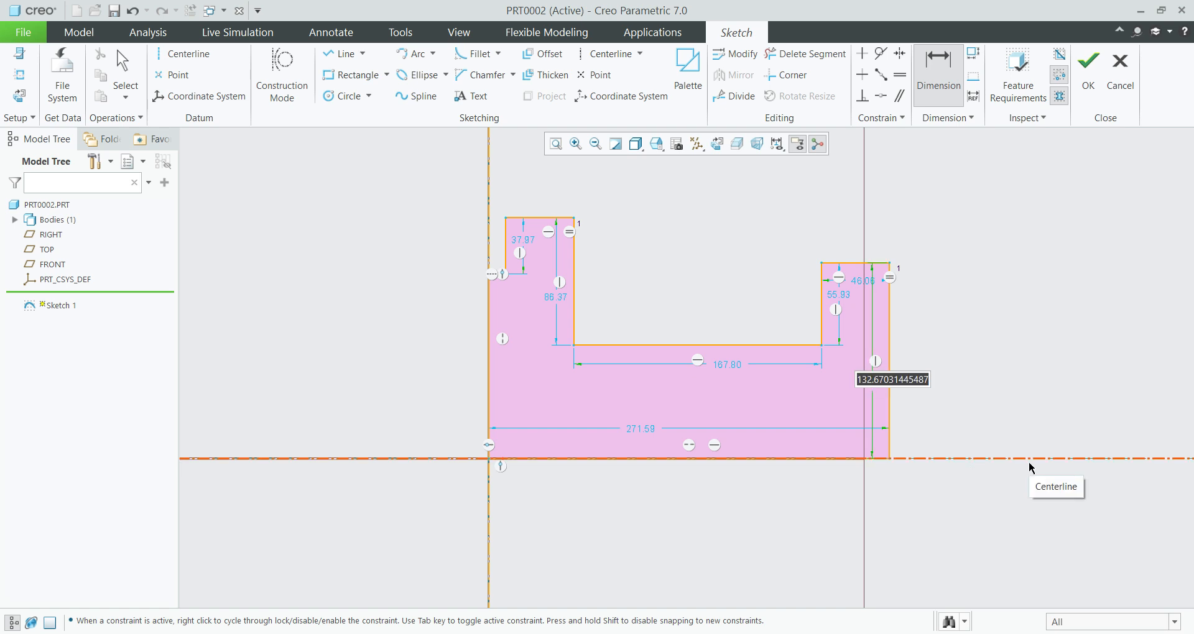
{"action": "type", "text": "60"}
{"action": "key", "text": "Return"}
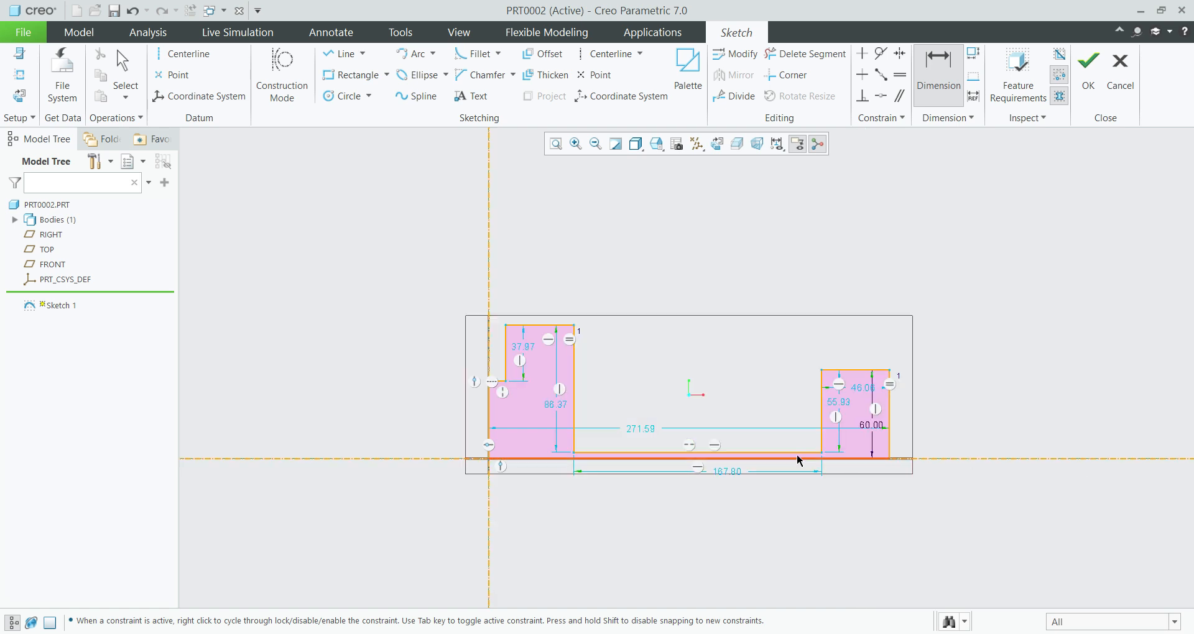
{"action": "scroll", "coordinate": [797, 453], "scroll_direction": "up", "scroll_amount": 3}
{"action": "double_click", "coordinate": [854, 366]}
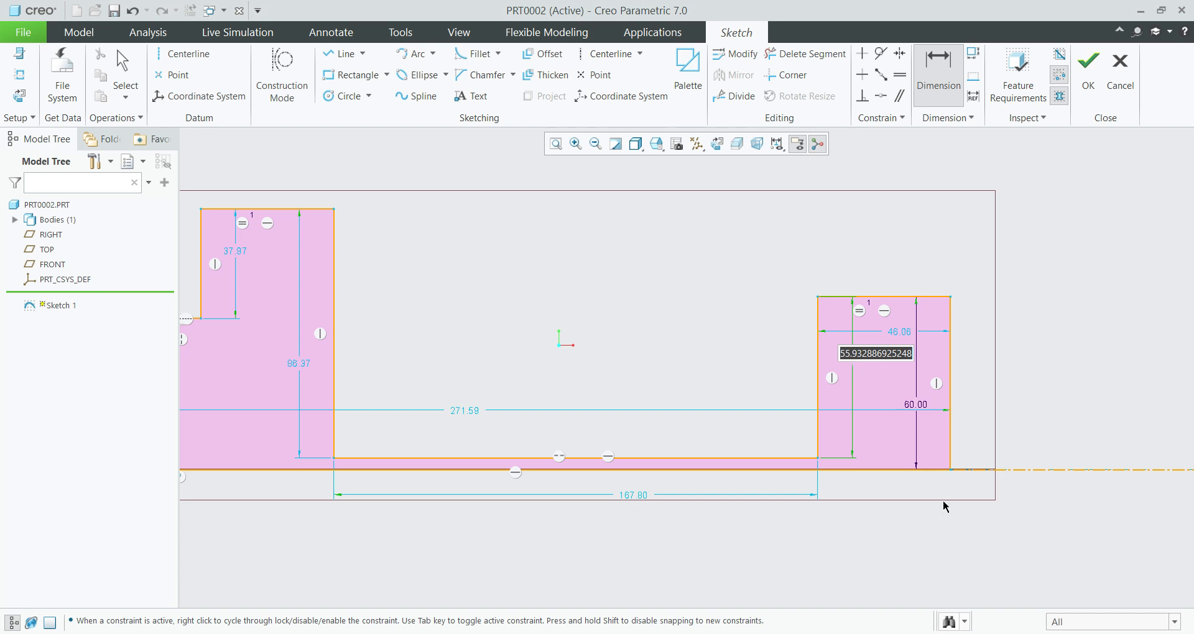
{"action": "type", "text": "20"}
{"action": "key", "text": "Return"}
{"action": "scroll", "coordinate": [711, 440], "scroll_direction": "down", "scroll_amount": 3}
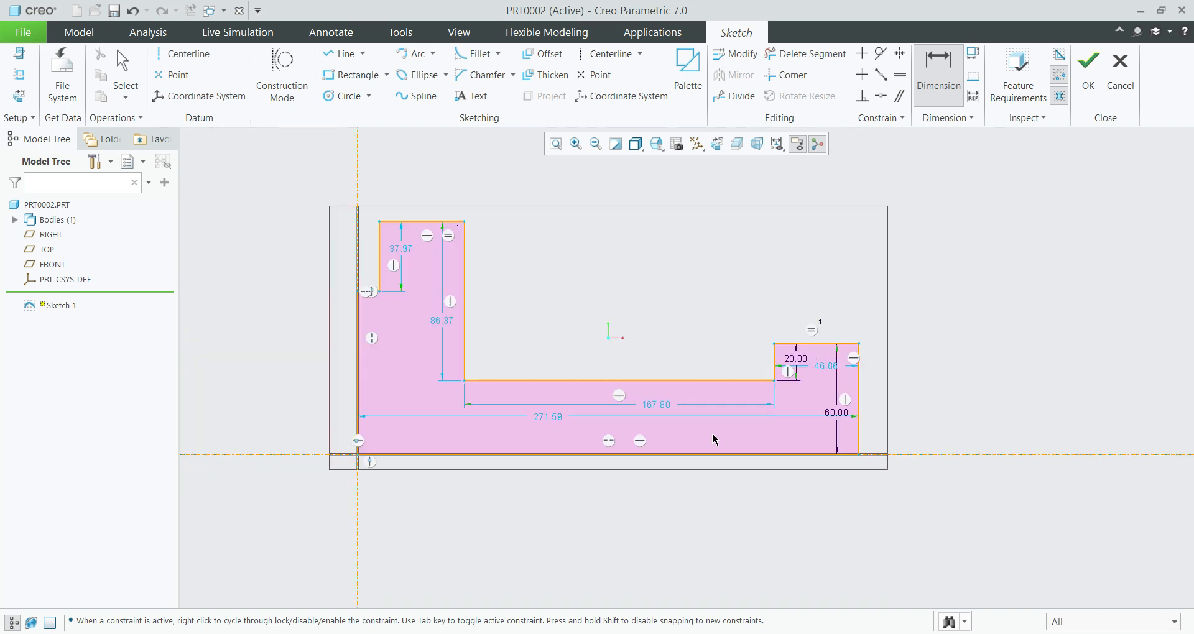
Step: Set the width of the outer end step's top edge to 30 mm
{"action": "scroll", "coordinate": [824, 443], "scroll_direction": "up", "scroll_amount": 3}
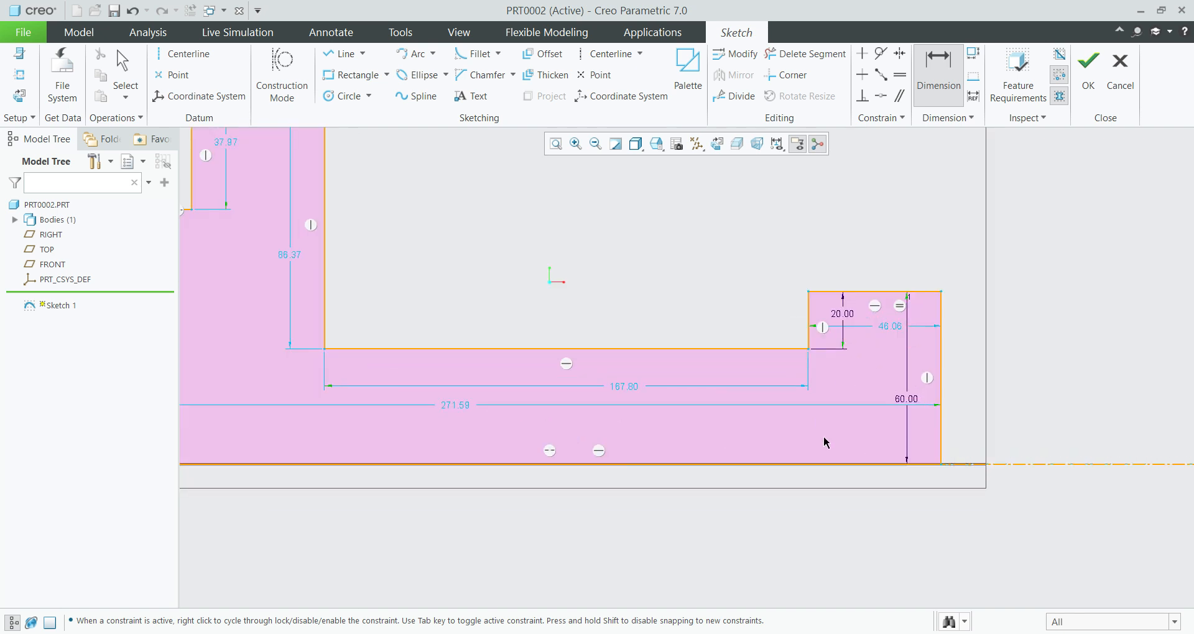
{"action": "double_click", "coordinate": [897, 327]}
{"action": "type", "text": "30"}
{"action": "key", "text": "Return"}
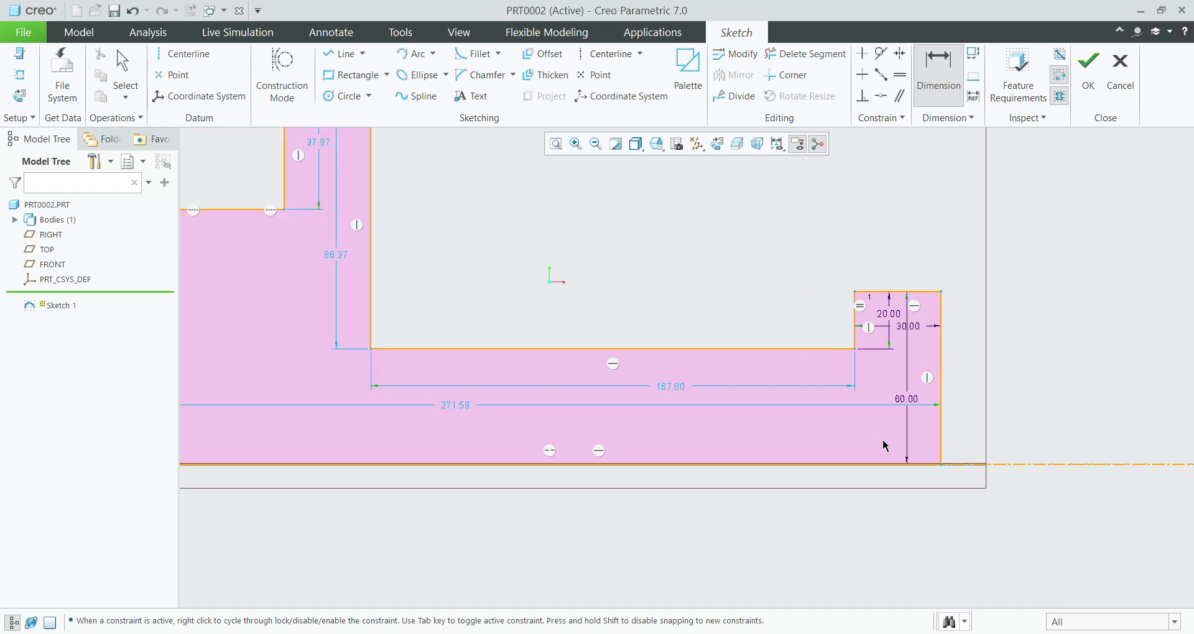
{"action": "scroll", "coordinate": [686, 370], "scroll_direction": "down", "scroll_amount": 2}
{"action": "scroll", "coordinate": [747, 401], "scroll_direction": "up", "scroll_amount": 2}
{"action": "scroll", "coordinate": [747, 401], "scroll_direction": "down", "scroll_amount": 1}
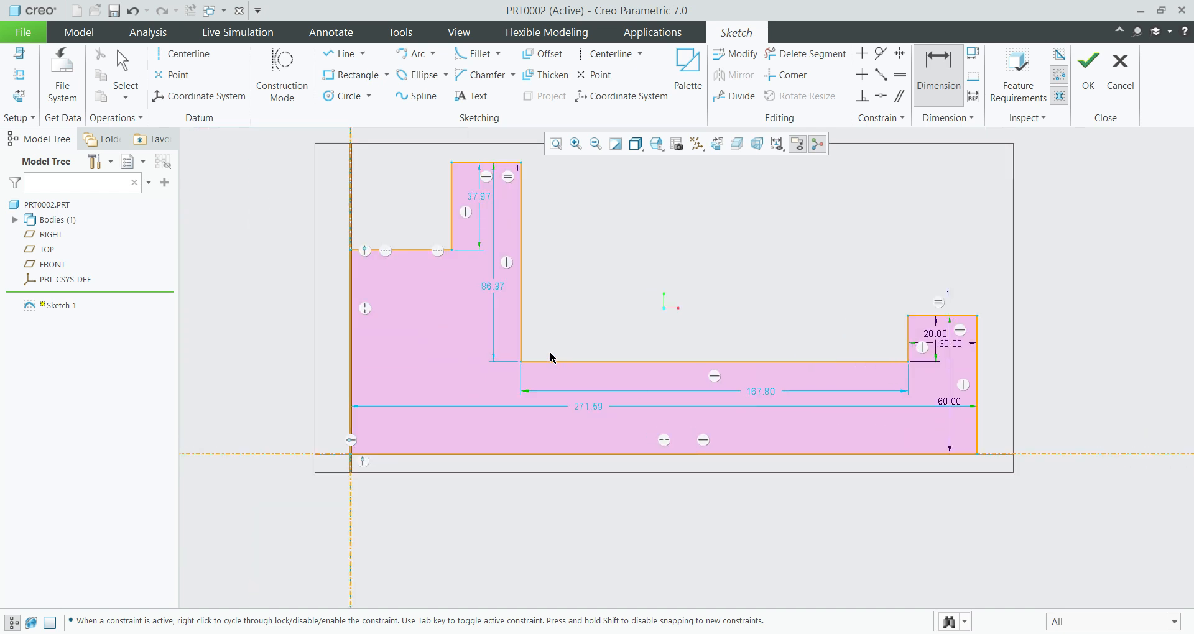
Step: Dimension the height from the profile's base line to the top edge of the tall step near the axis
{"action": "scroll", "coordinate": [503, 295], "scroll_direction": "down", "scroll_amount": 1}
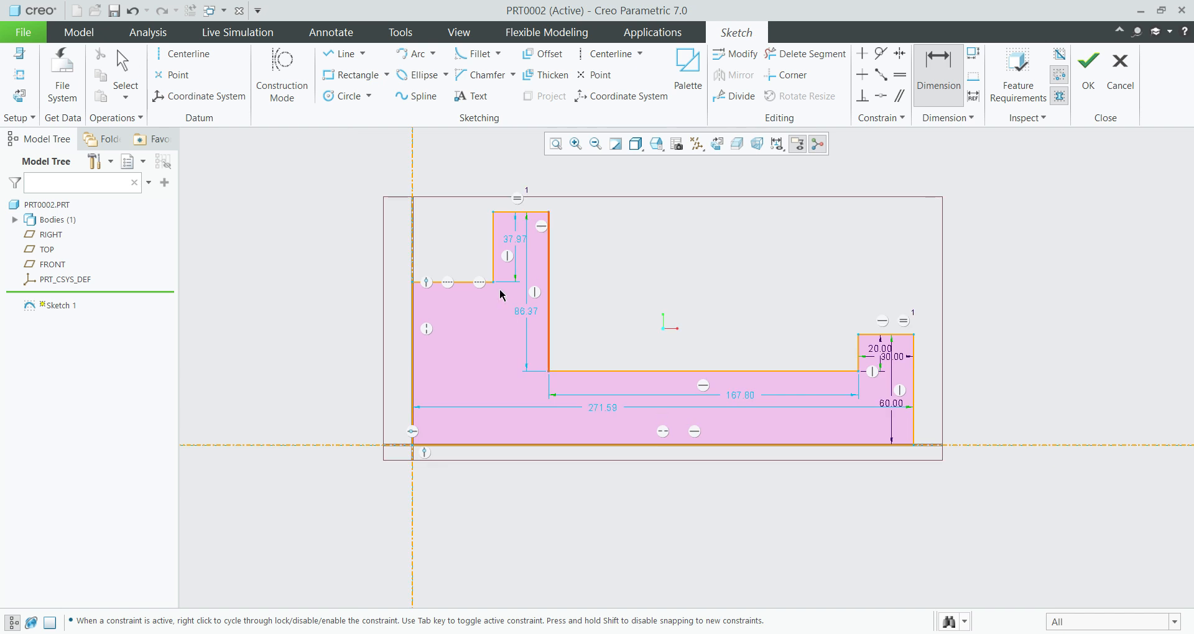
{"action": "scroll", "coordinate": [501, 266], "scroll_direction": "up", "scroll_amount": 2}
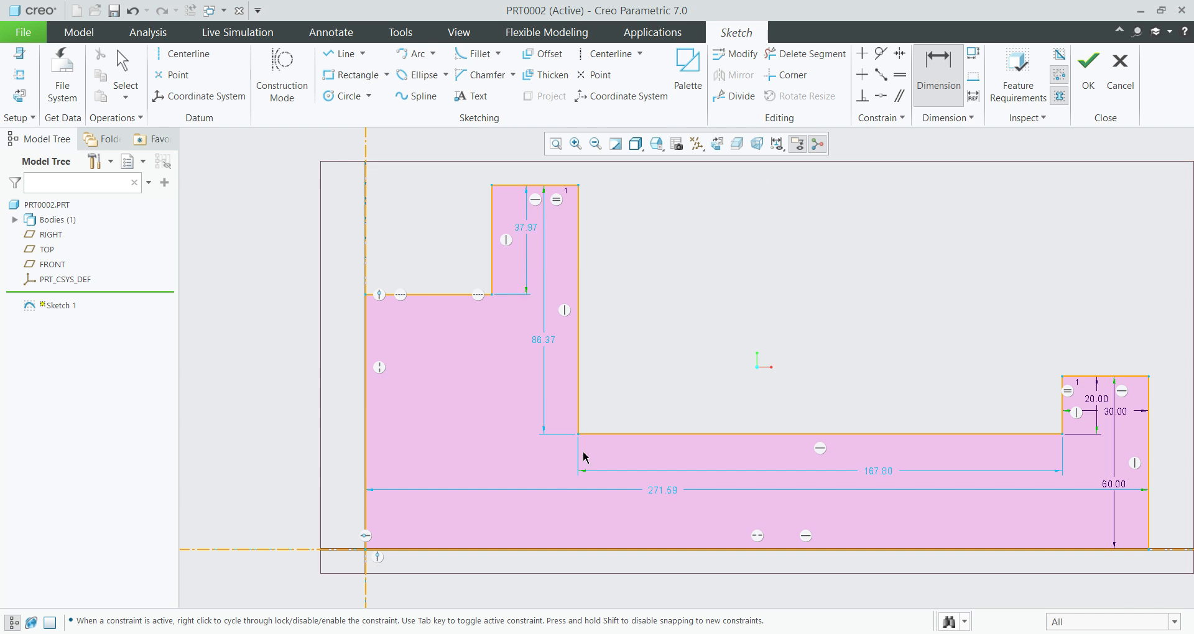
{"action": "left_click", "coordinate": [532, 549]}
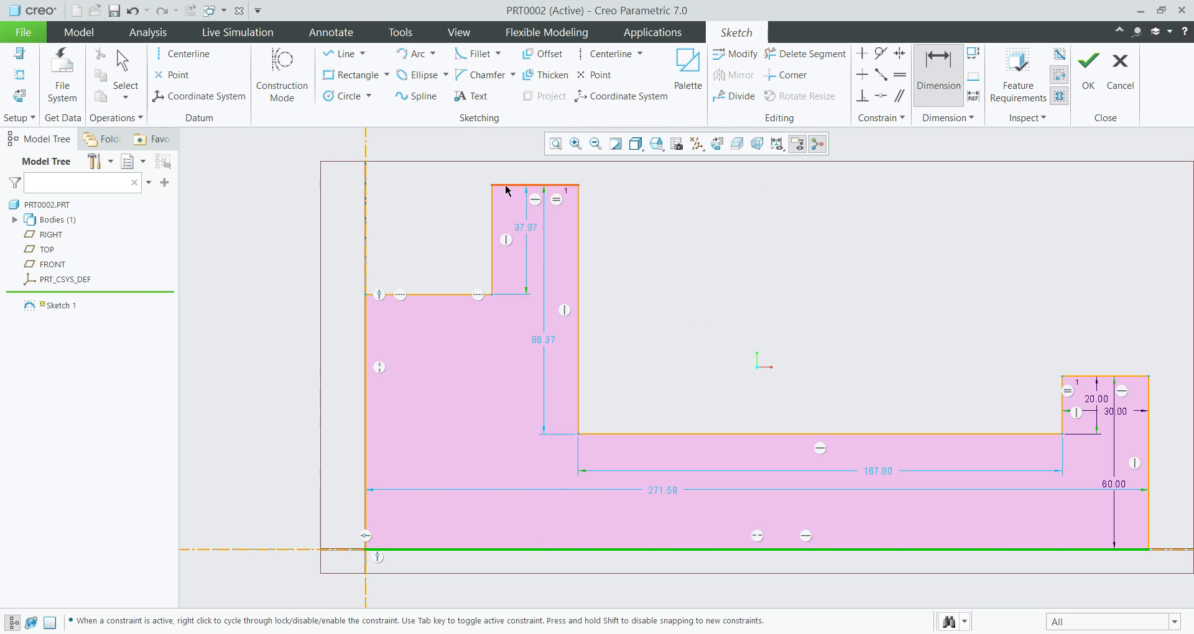
{"action": "left_click", "coordinate": [507, 191]}
{"action": "middle_click", "coordinate": [733, 351]}
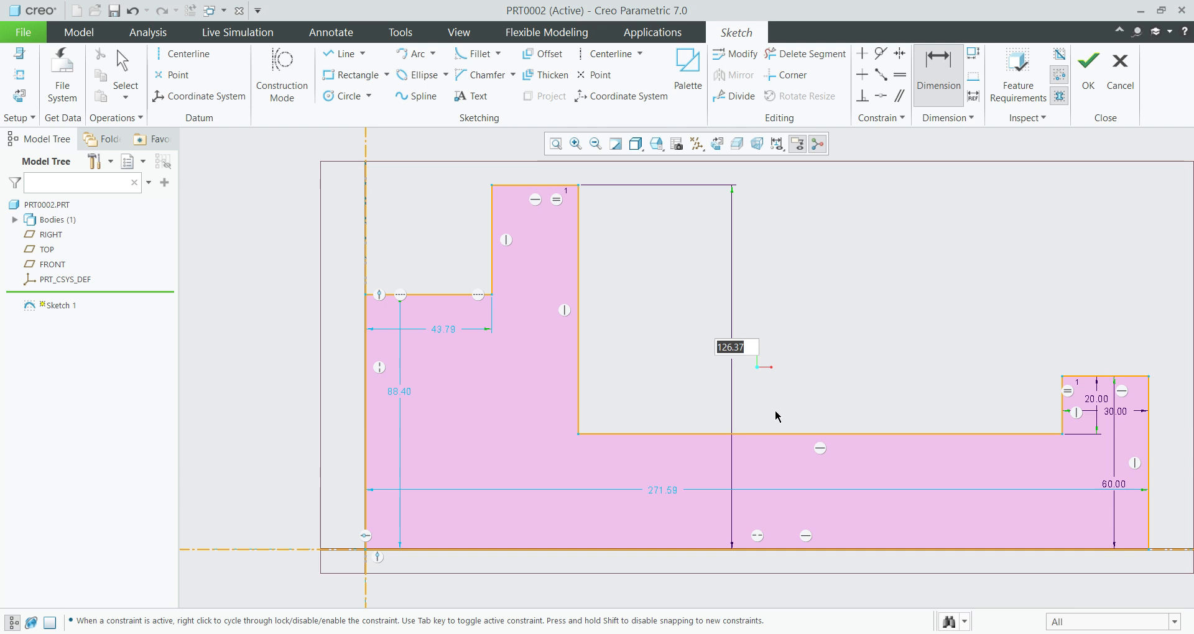
Step: Try a height of 85 mm for the tall step and undo the change
{"action": "type", "text": "85"}
{"action": "key", "text": "Return"}
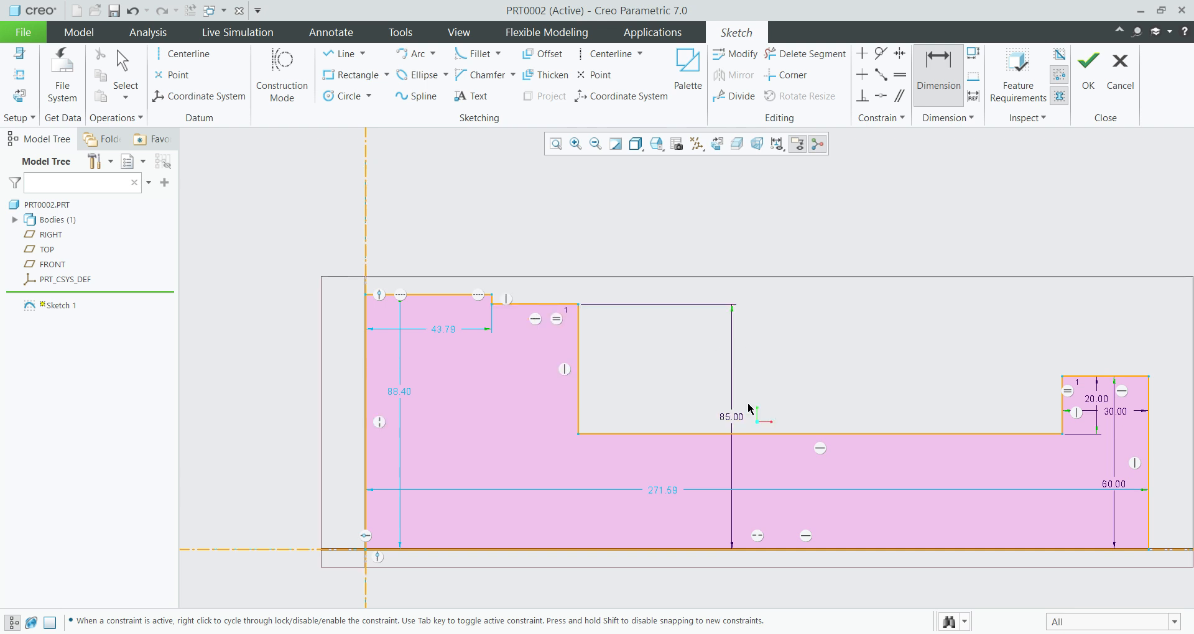
{"action": "scroll", "coordinate": [399, 342], "scroll_direction": "up", "scroll_amount": 2}
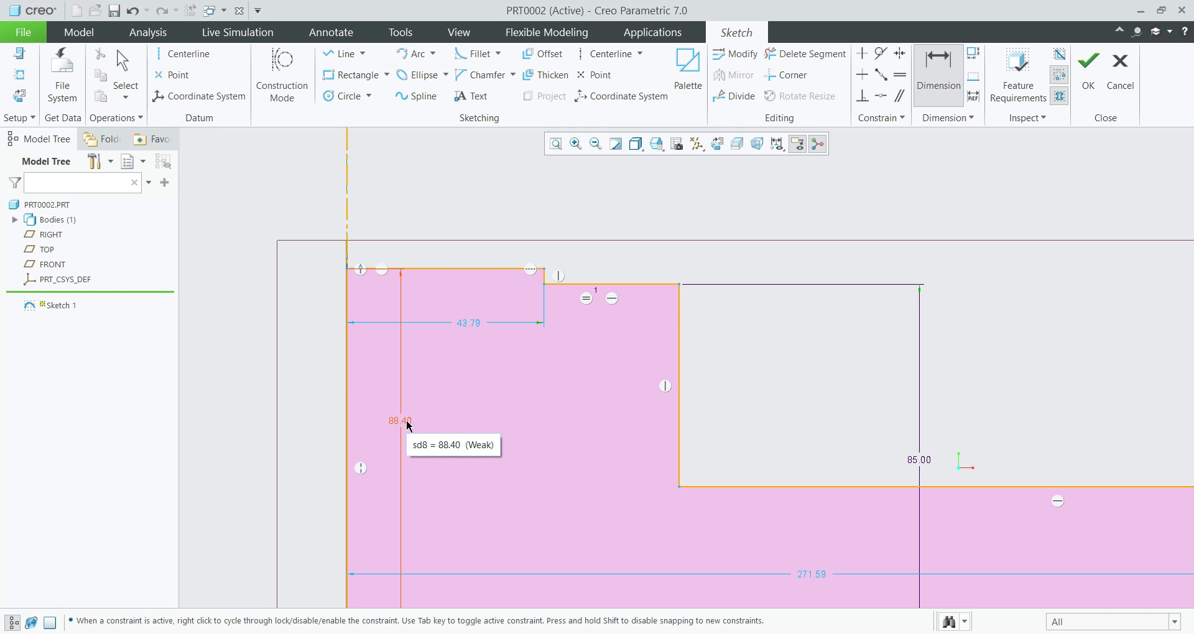
{"action": "scroll", "coordinate": [602, 429], "scroll_direction": "up", "scroll_amount": 2}
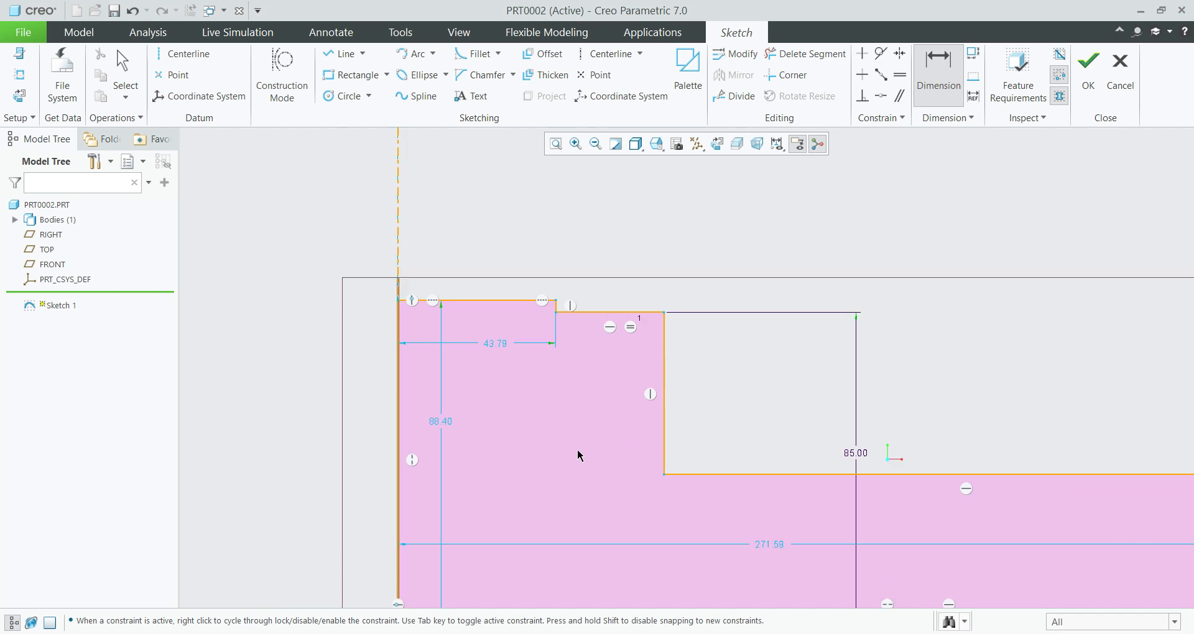
{"action": "key", "text": "ctrl+z"}
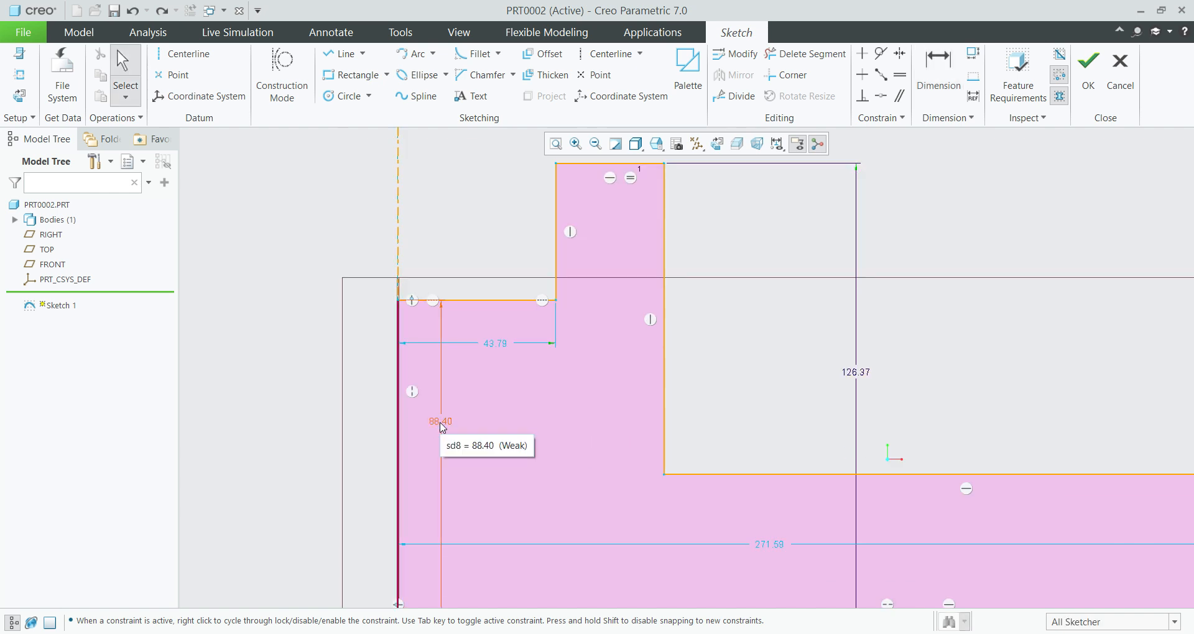
Step: Dimension the drop from the tall step's top edge to the ledge at the axis and set it to 28 mm
{"action": "scroll", "coordinate": [445, 426], "scroll_direction": "up", "scroll_amount": 3}
{"action": "scroll", "coordinate": [554, 361], "scroll_direction": "down", "scroll_amount": 2}
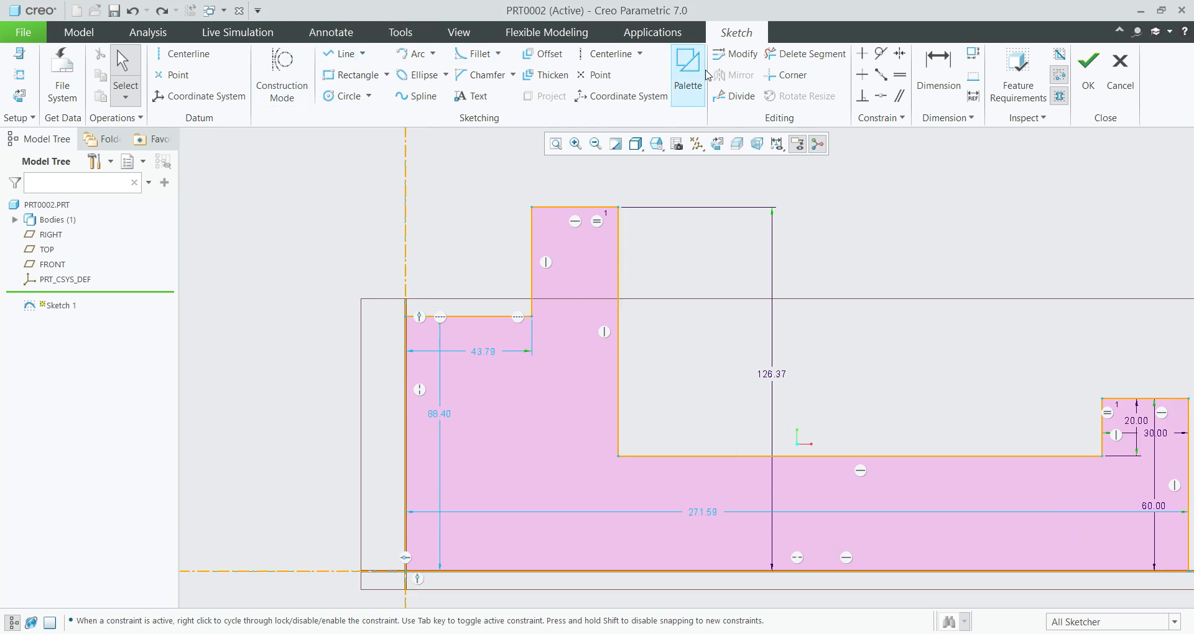
{"action": "left_click", "coordinate": [938, 68]}
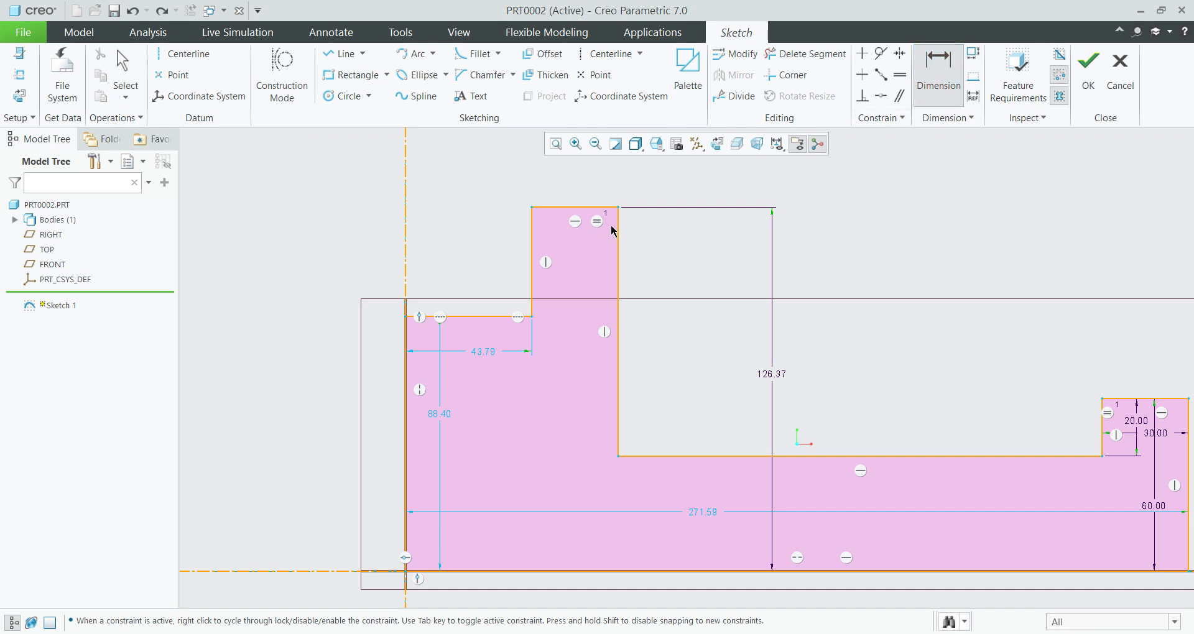
{"action": "left_click", "coordinate": [557, 206]}
{"action": "left_click", "coordinate": [486, 317]}
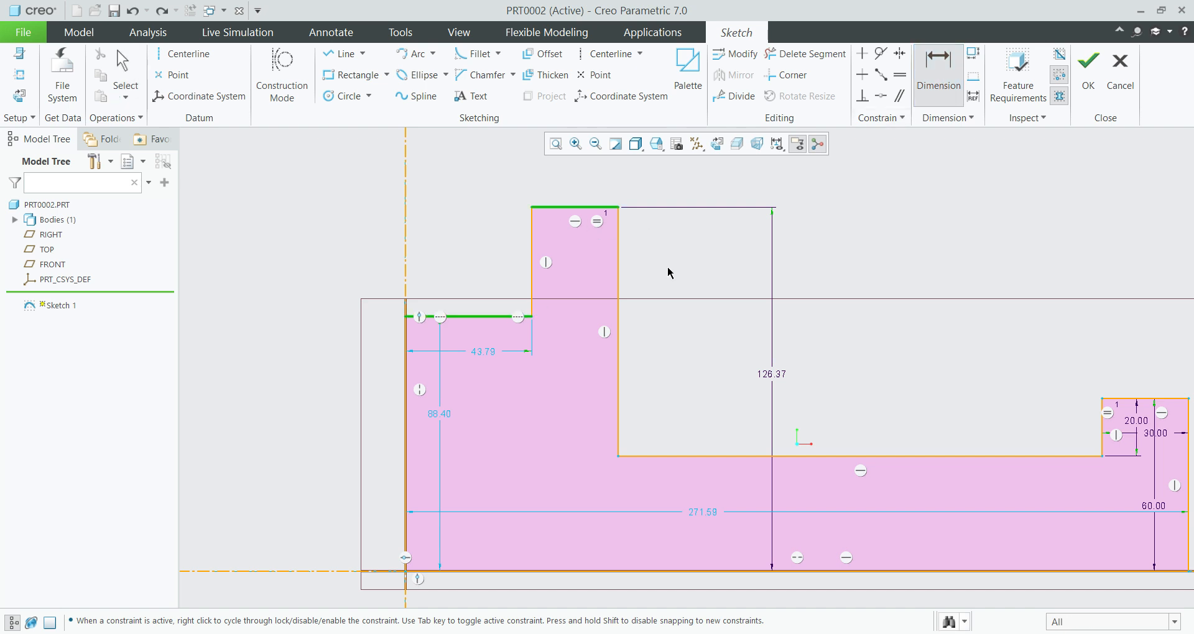
{"action": "middle_click", "coordinate": [668, 256]}
{"action": "type", "text": "2"}
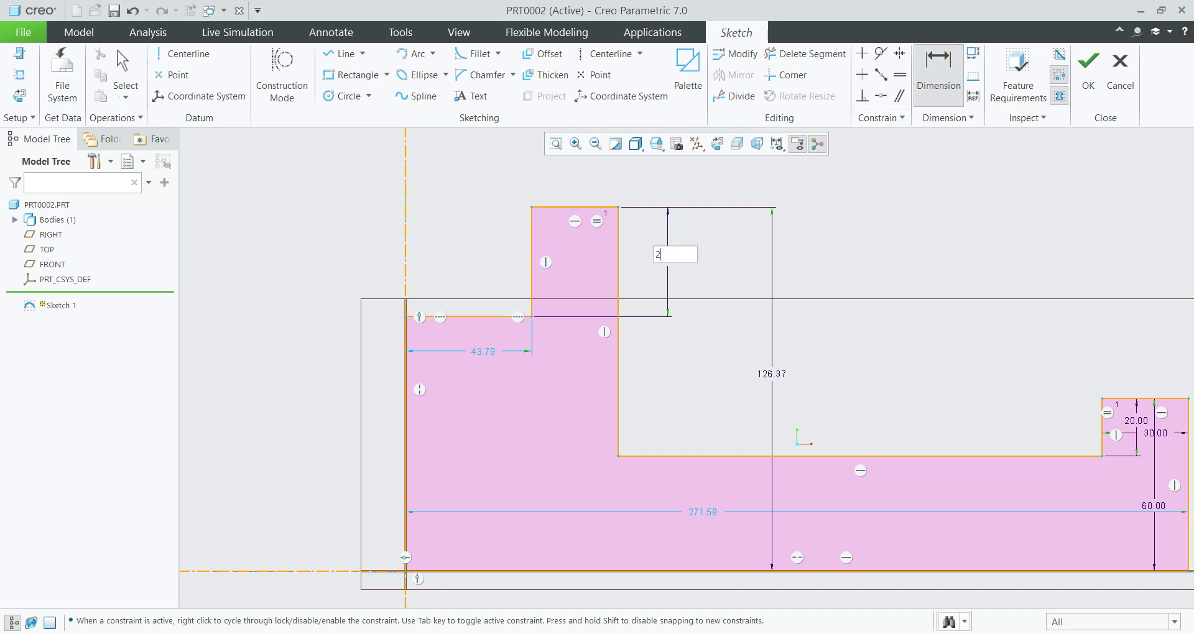
{"action": "type", "text": "8"}
{"action": "key", "text": "Return"}
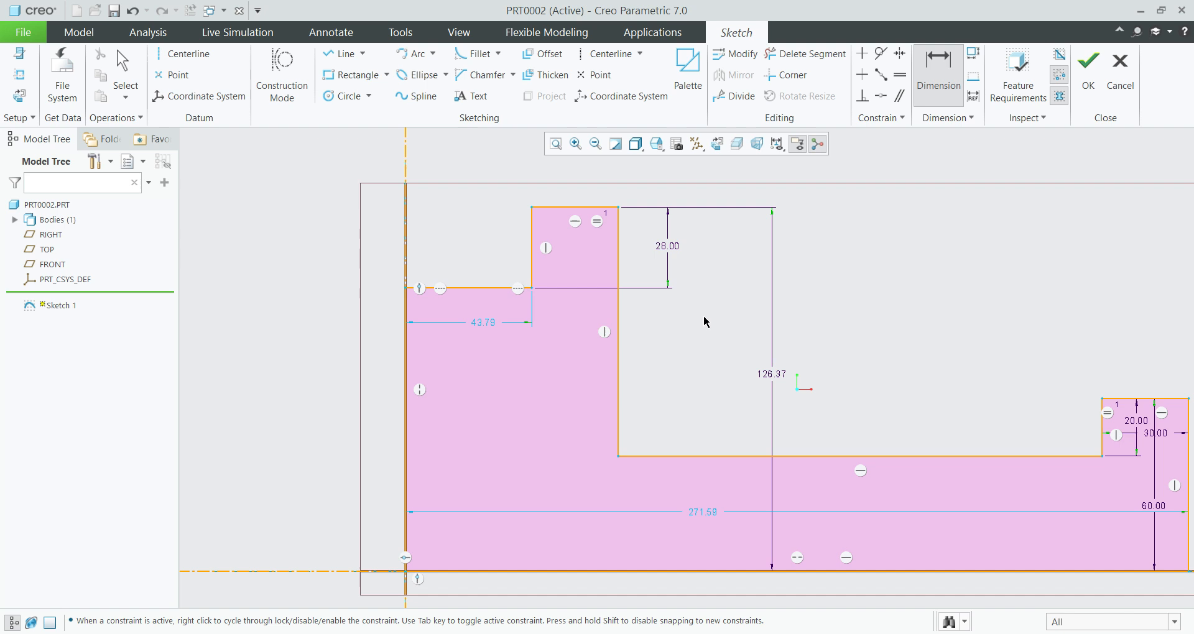
Step: Set the tall step's overall height above the base line to 80 mm
{"action": "middle_click", "coordinate": [769, 373]}
{"action": "type", "text": "80"}
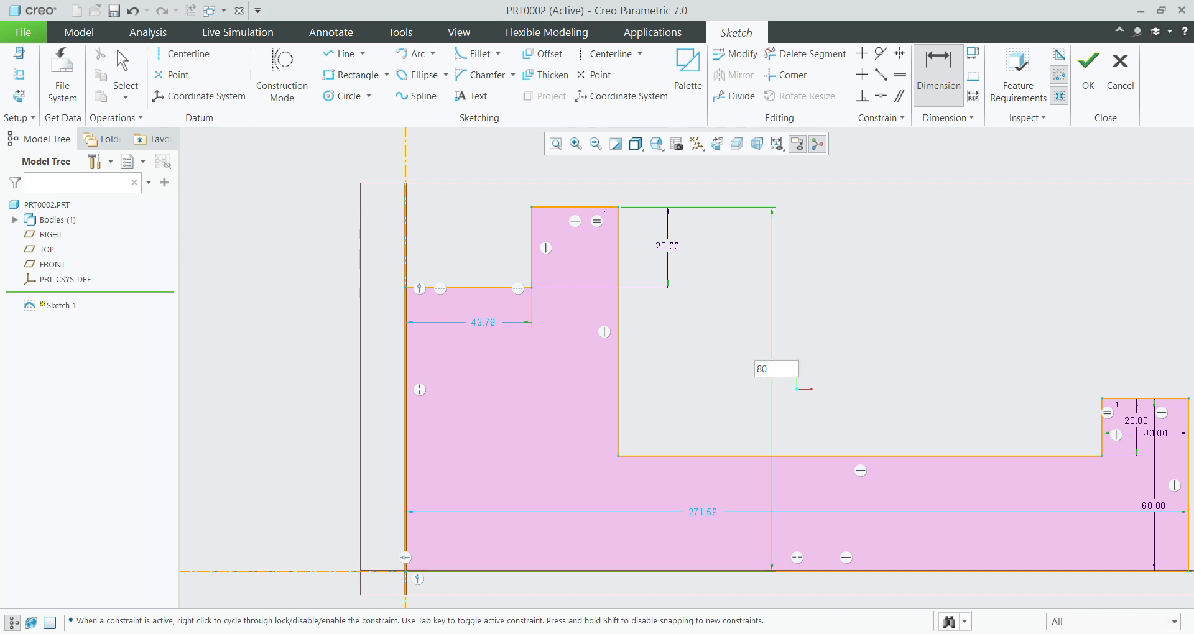
{"action": "key", "text": "Return"}
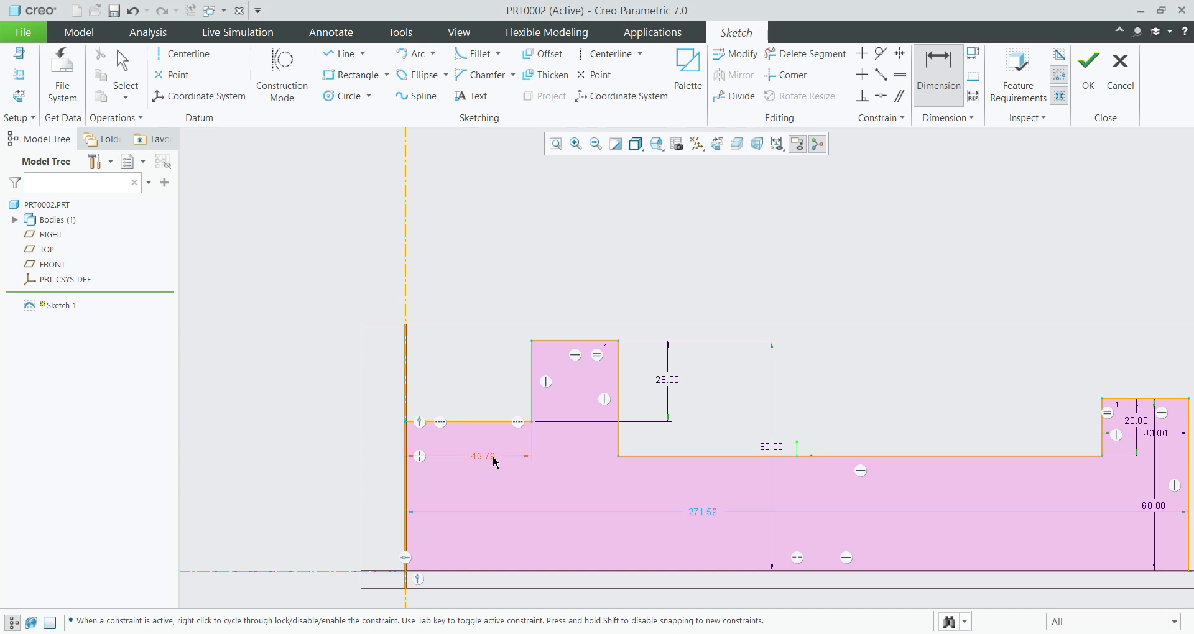
Step: Dimension the distance from the profile's axis-side edge to the tall step's inner vertical edge and set it to 32 mm
{"action": "left_click", "coordinate": [406, 440]}
{"action": "left_click", "coordinate": [619, 441]}
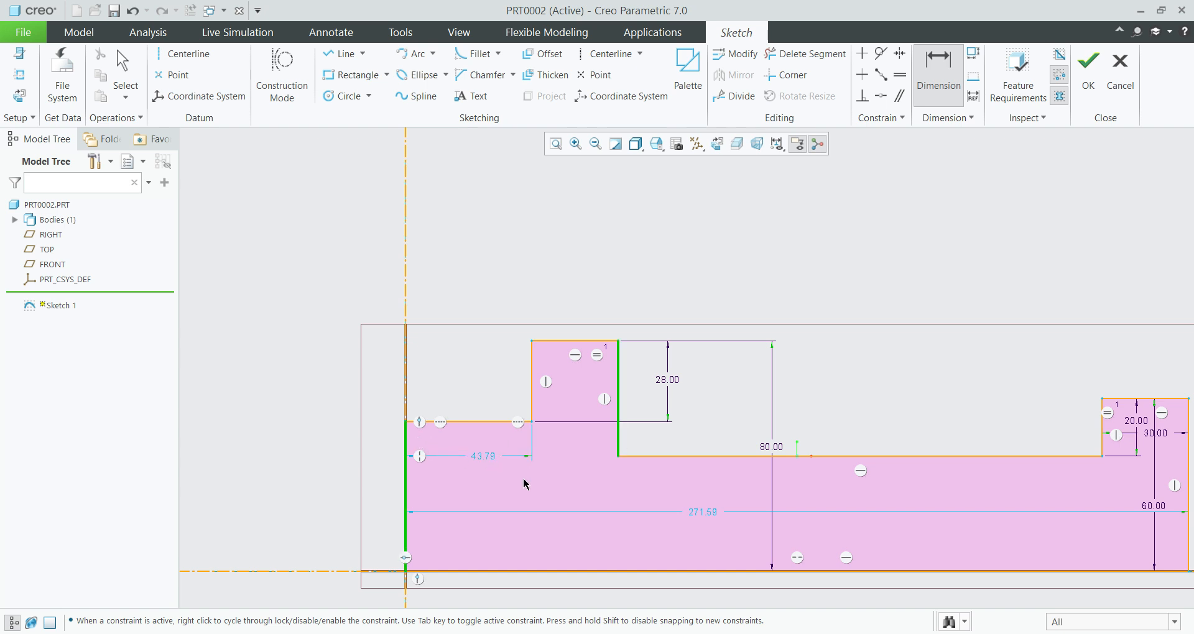
{"action": "middle_click", "coordinate": [524, 484]}
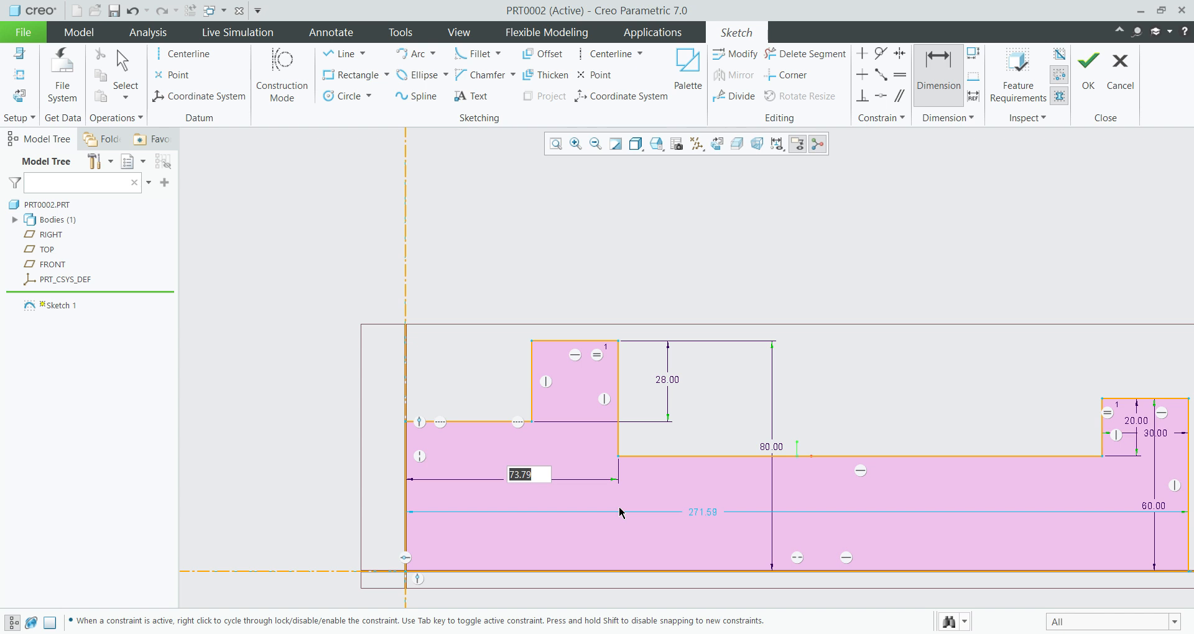
{"action": "type", "text": "32"}
{"action": "key", "text": "Return"}
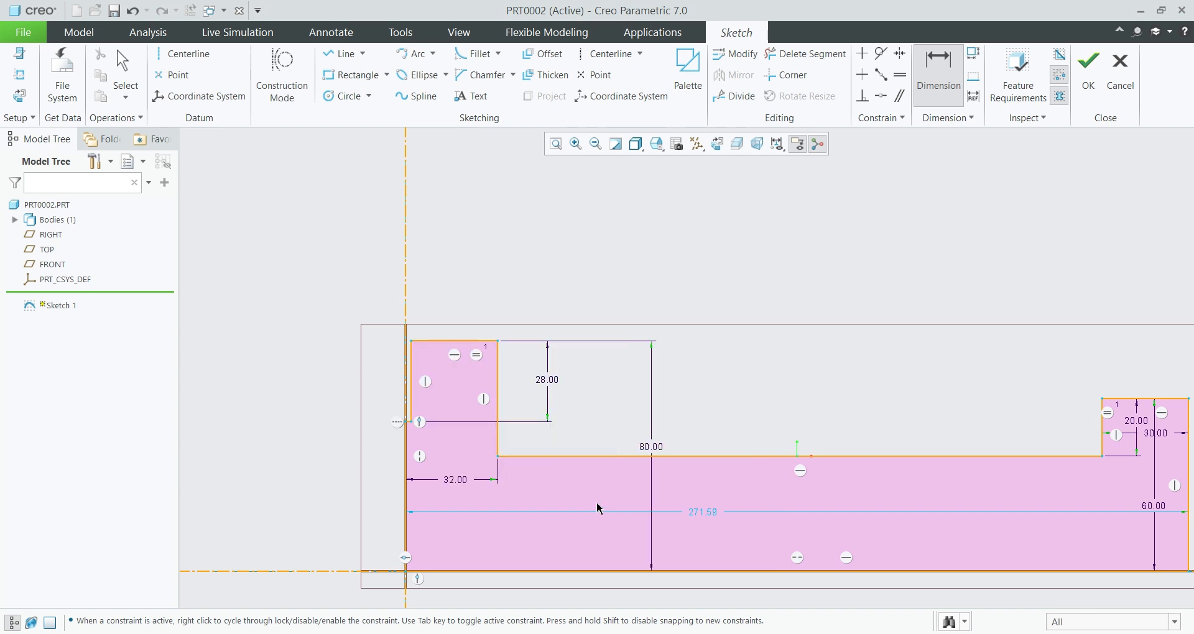
Step: Set the profile's overall length to 200 mm
{"action": "scroll", "coordinate": [444, 373], "scroll_direction": "up", "scroll_amount": 2}
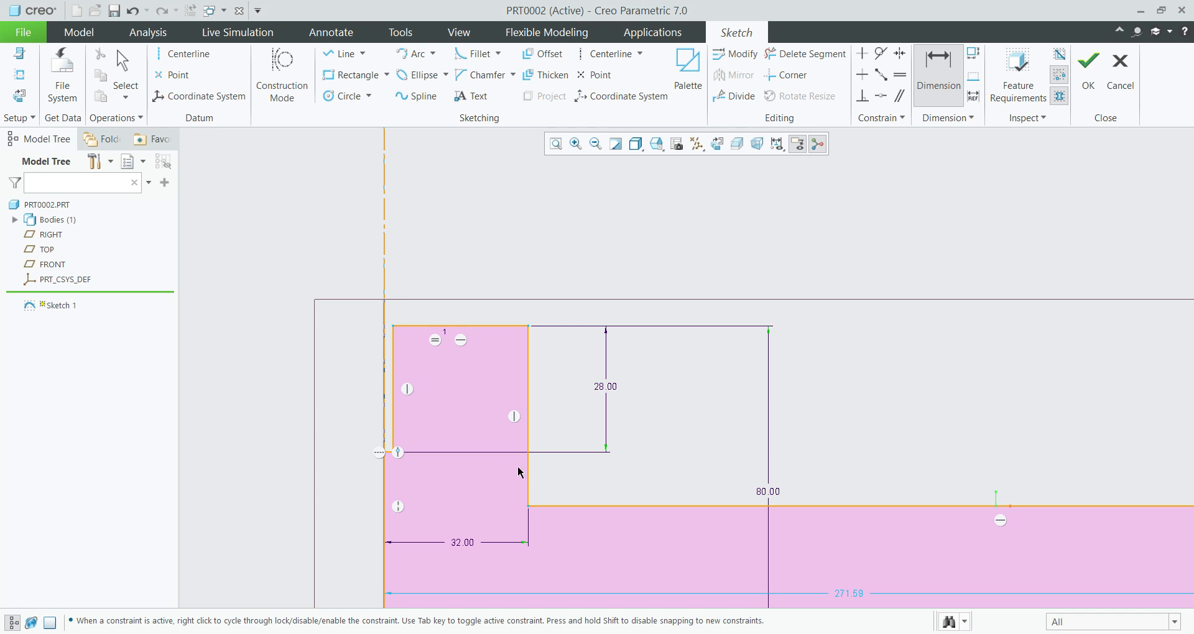
{"action": "scroll", "coordinate": [517, 467], "scroll_direction": "down", "scroll_amount": 3}
{"action": "scroll", "coordinate": [539, 545], "scroll_direction": "up", "scroll_amount": 2}
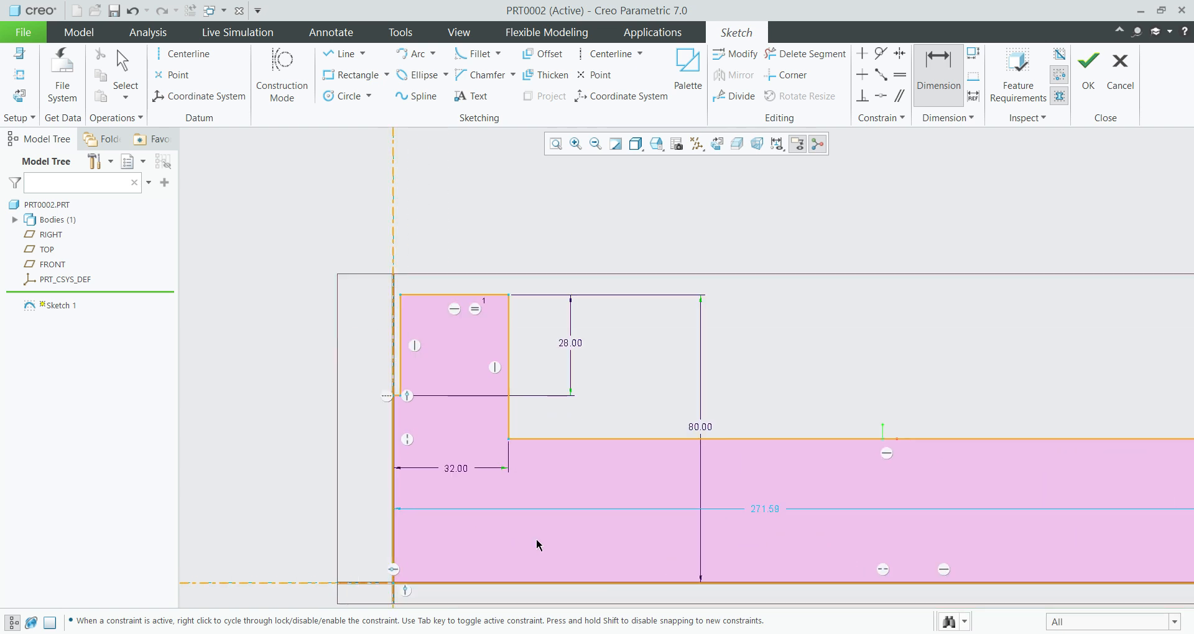
{"action": "double_click", "coordinate": [755, 510]}
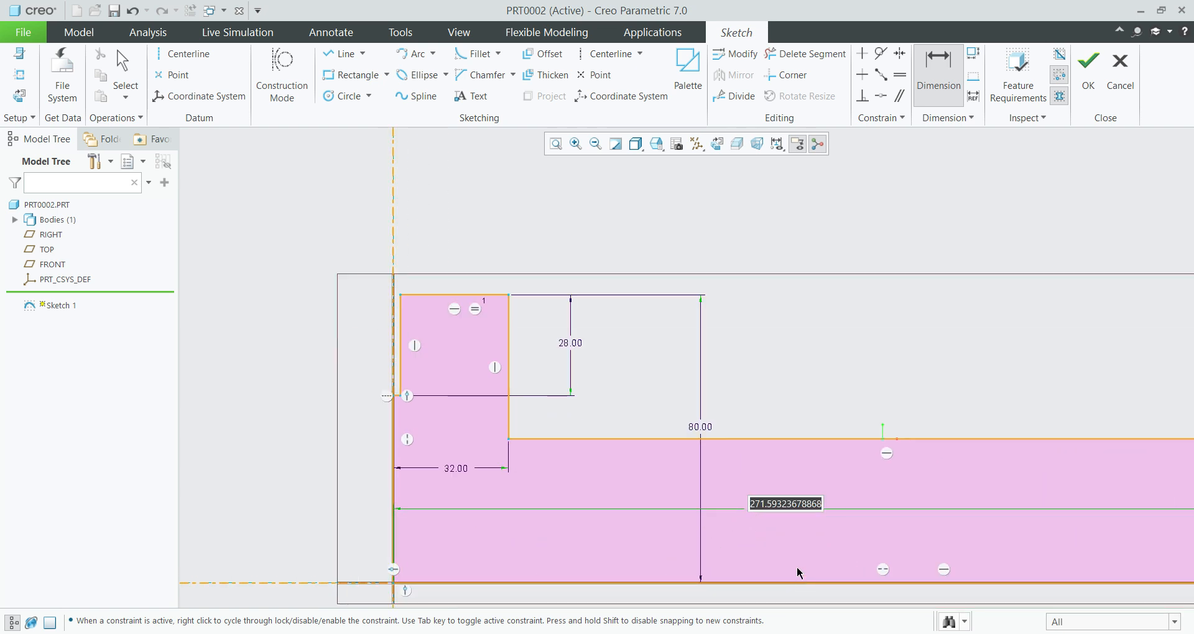
{"action": "type", "text": "200"}
{"action": "key", "text": "Return"}
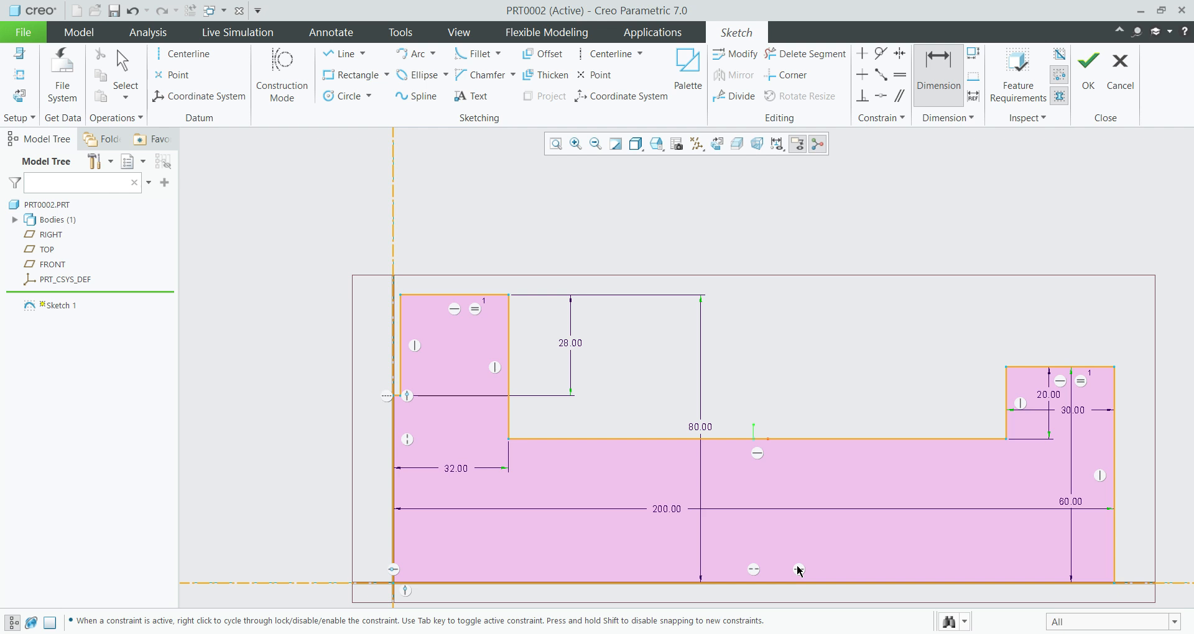
Step: Finish the sketch and extrude it as a solid 80 mm deep, symmetric about the sketch plane
{"action": "scroll", "coordinate": [709, 536], "scroll_direction": "up", "scroll_amount": 1}
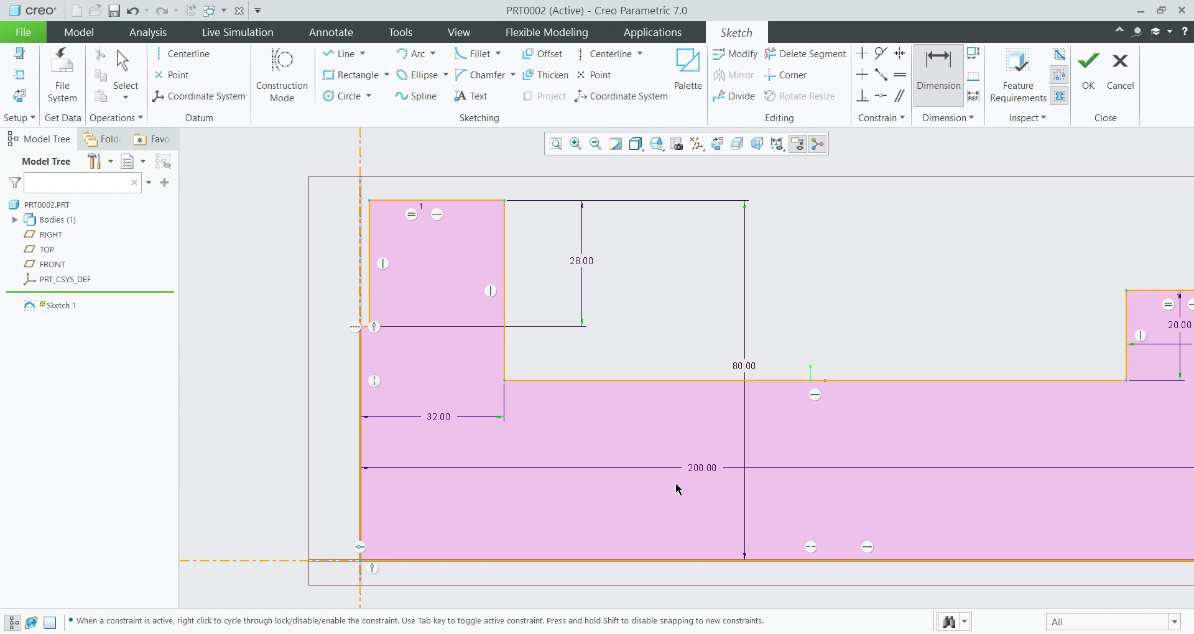
{"action": "scroll", "coordinate": [499, 386], "scroll_direction": "up", "scroll_amount": 1}
{"action": "scroll", "coordinate": [498, 386], "scroll_direction": "down", "scroll_amount": 2}
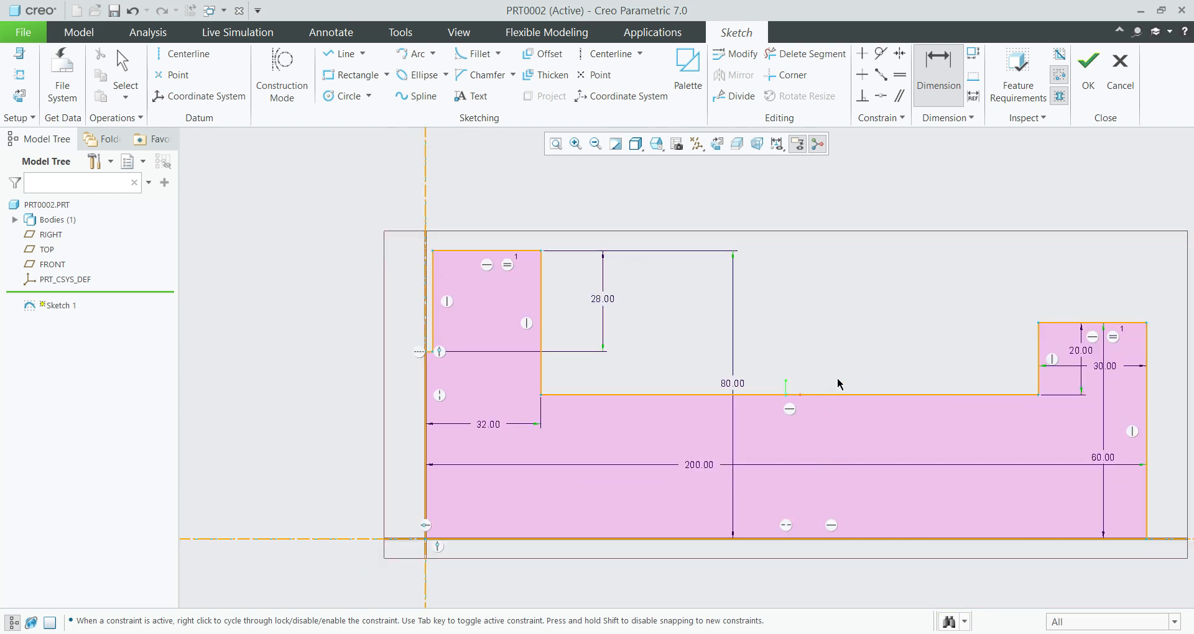
{"action": "left_click", "coordinate": [1094, 72]}
{"action": "left_click", "coordinate": [527, 84]}
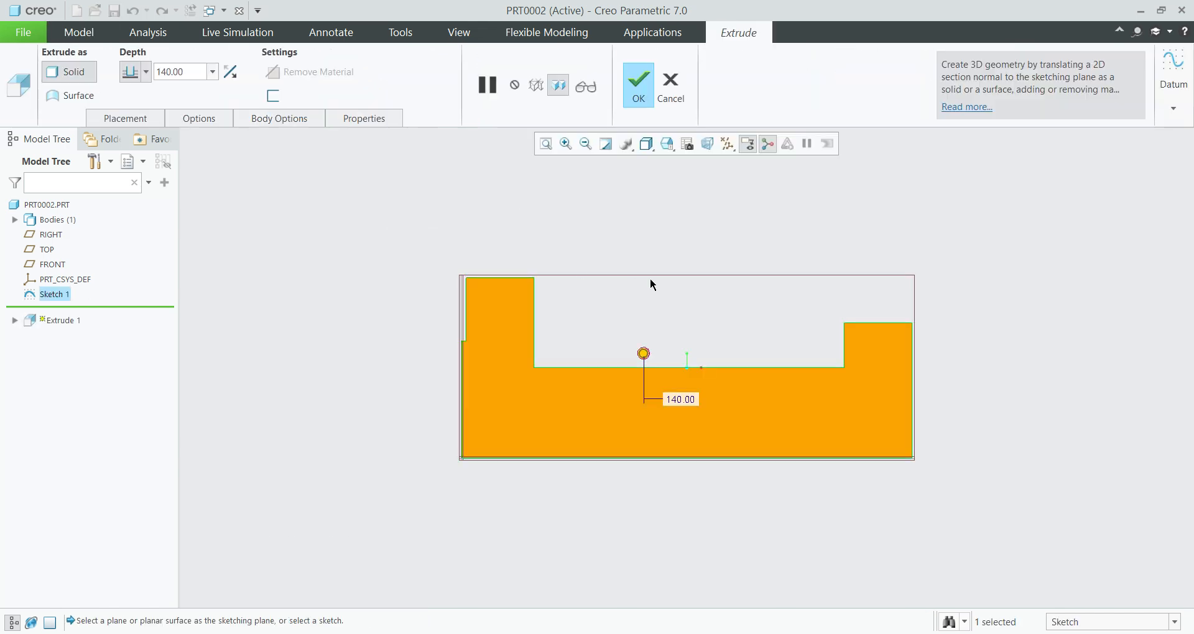
{"action": "left_click", "coordinate": [146, 72]}
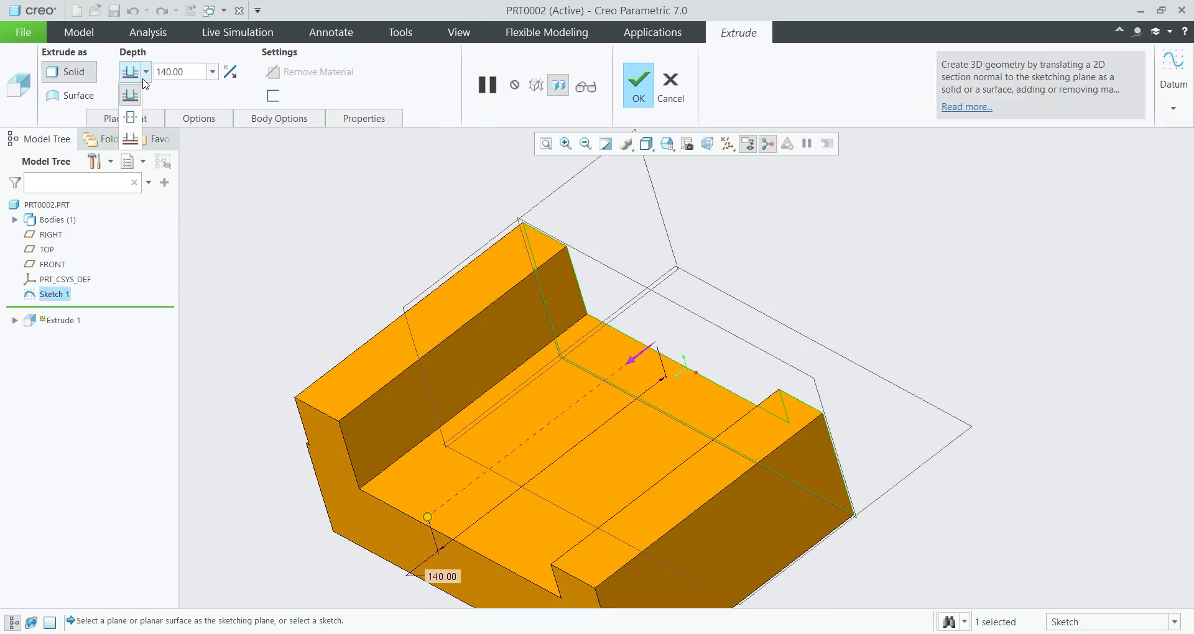
{"action": "left_click", "coordinate": [130, 117]}
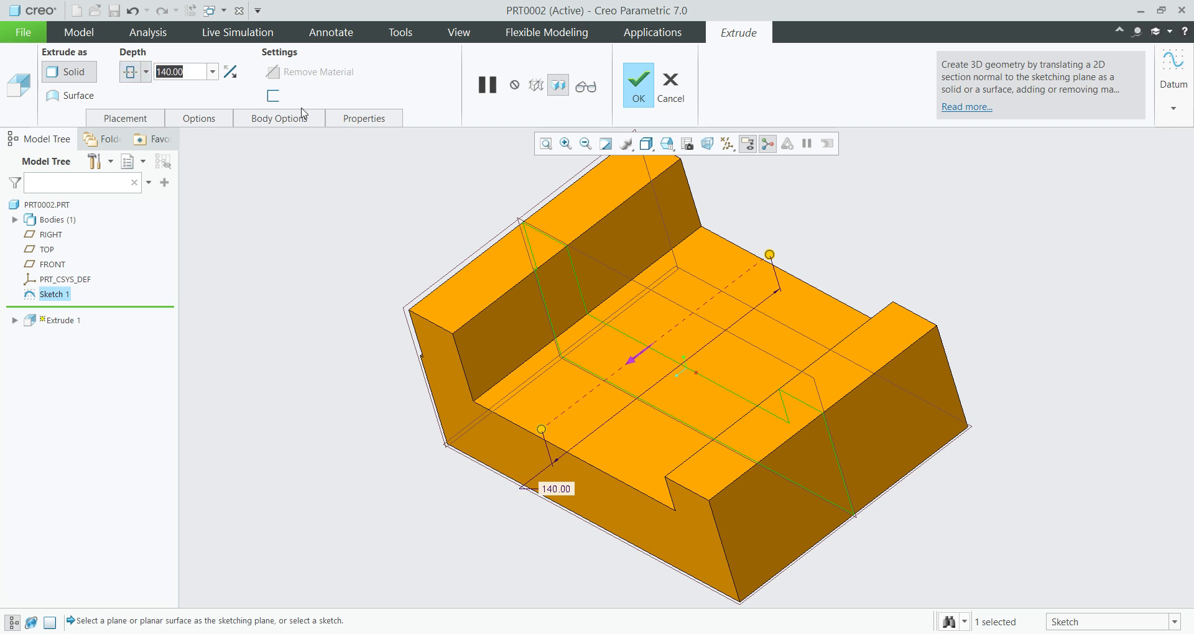
{"action": "type", "text": "80"}
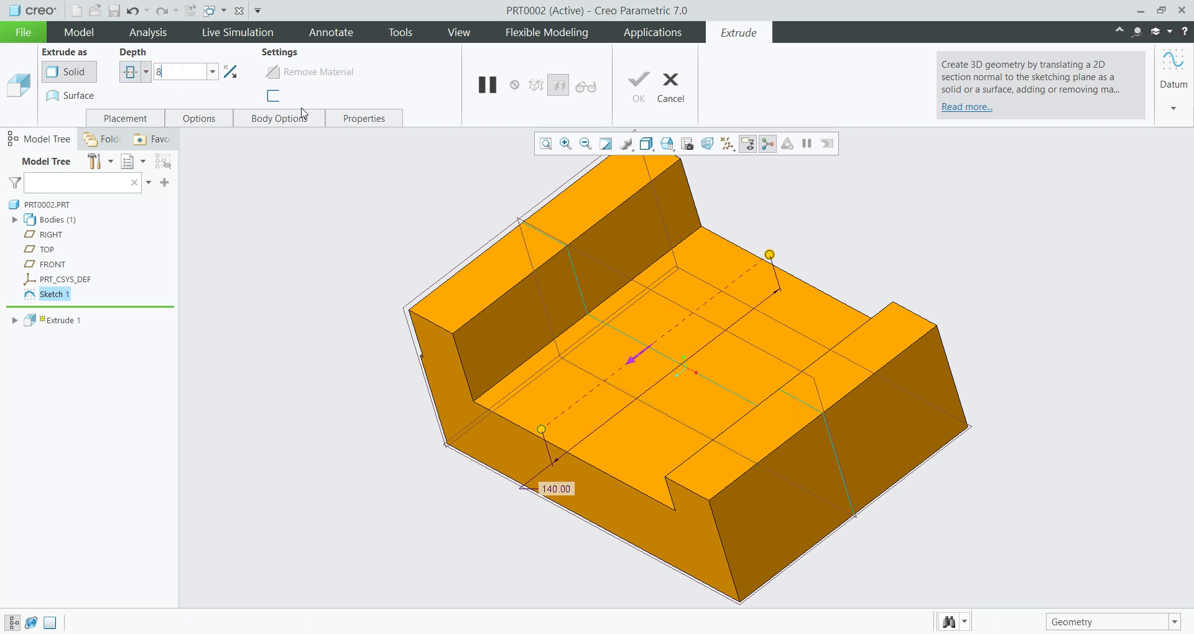
{"action": "key", "text": "Return"}
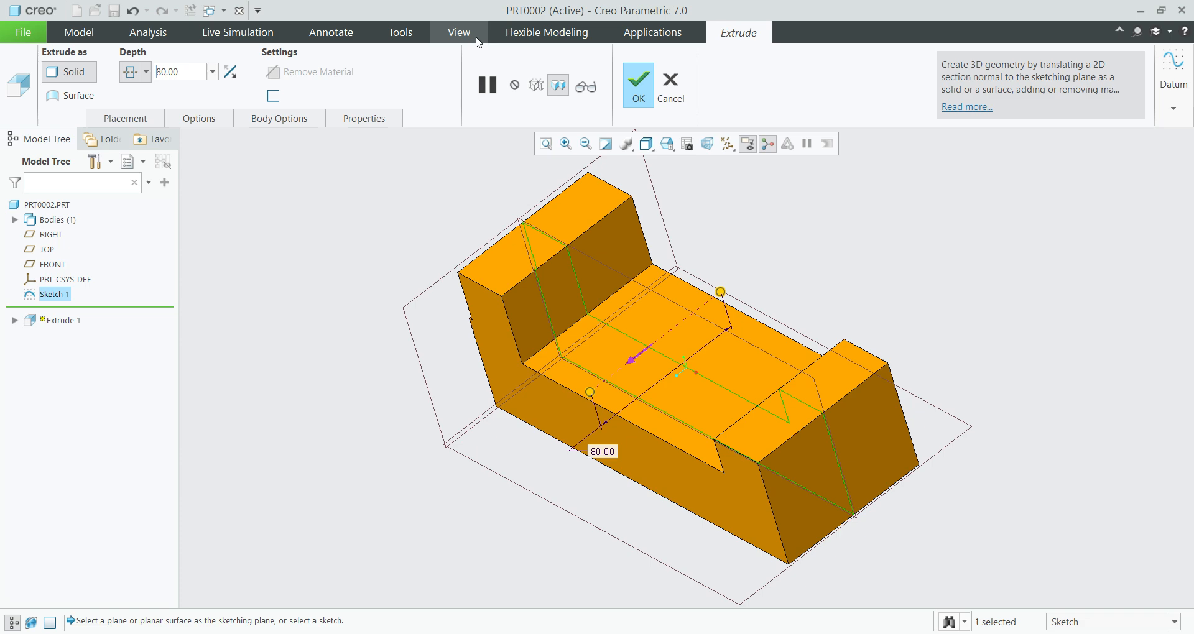
{"action": "left_click", "coordinate": [640, 93]}
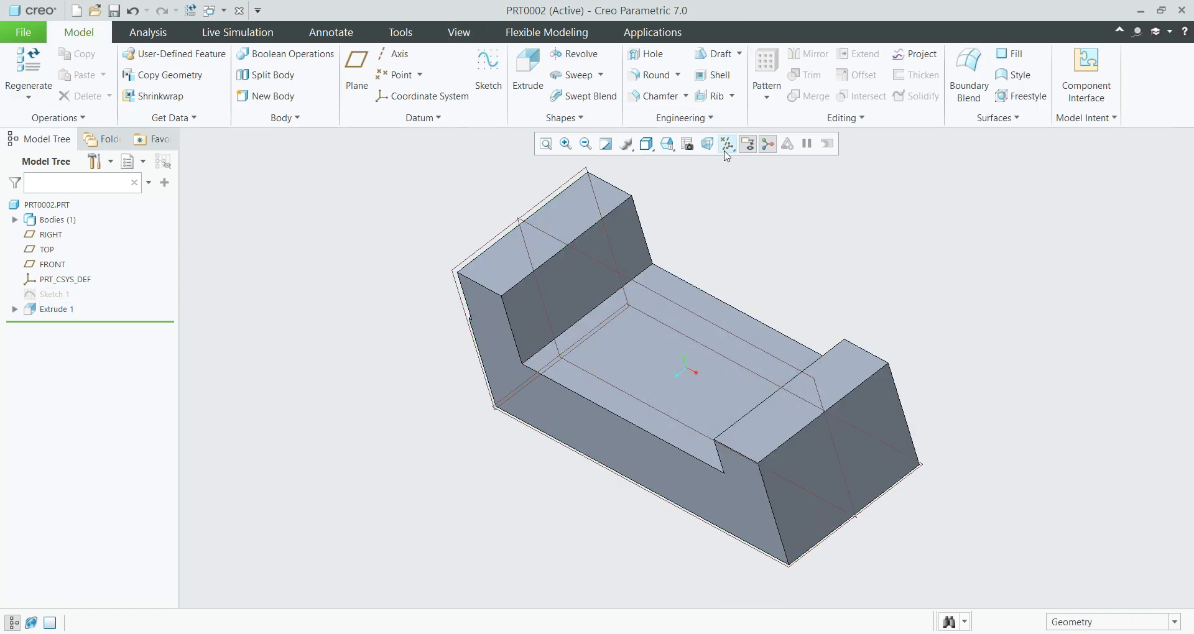
Step: Hide the datum planes and round the tall step's outer top edge with a 28 mm radius
{"action": "left_click", "coordinate": [748, 144]}
{"action": "left_click", "coordinate": [777, 227]}
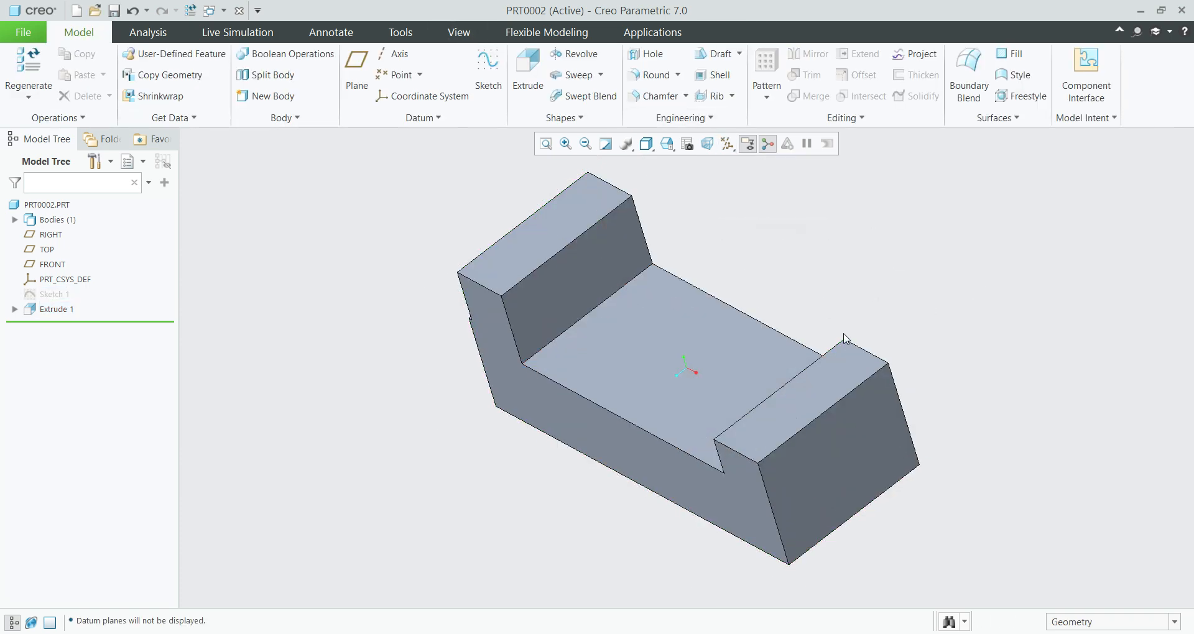
{"action": "middle_click_drag", "start_coordinate": [844, 335], "coordinate": [831, 287]}
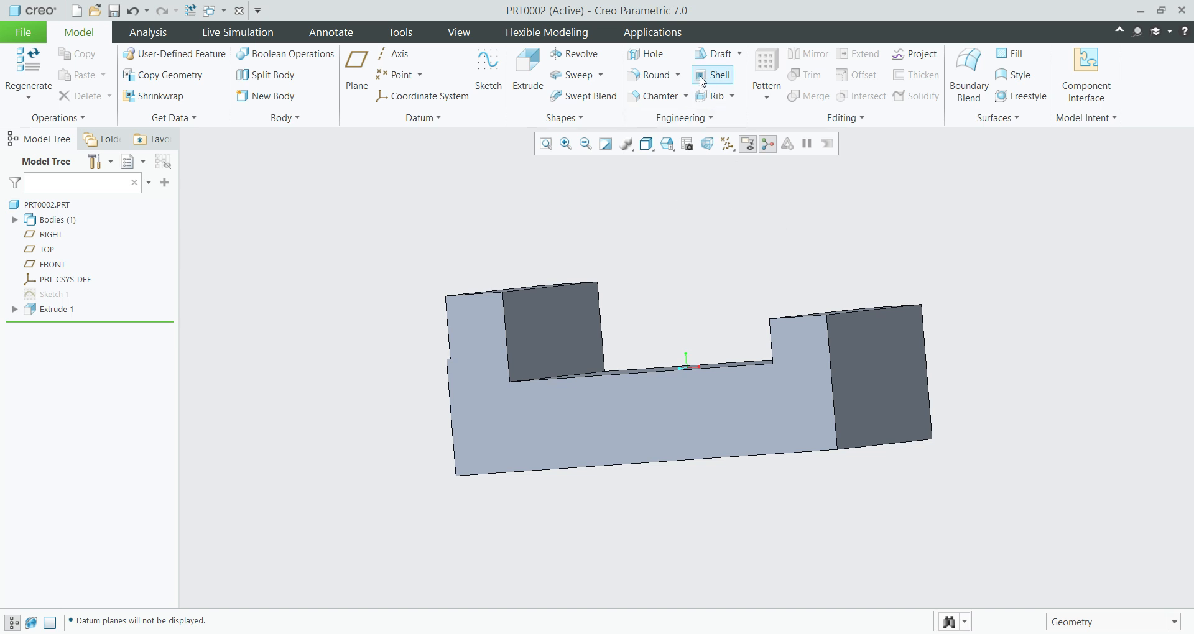
{"action": "left_click", "coordinate": [649, 74]}
{"action": "middle_click_drag", "start_coordinate": [464, 288], "coordinate": [505, 289]}
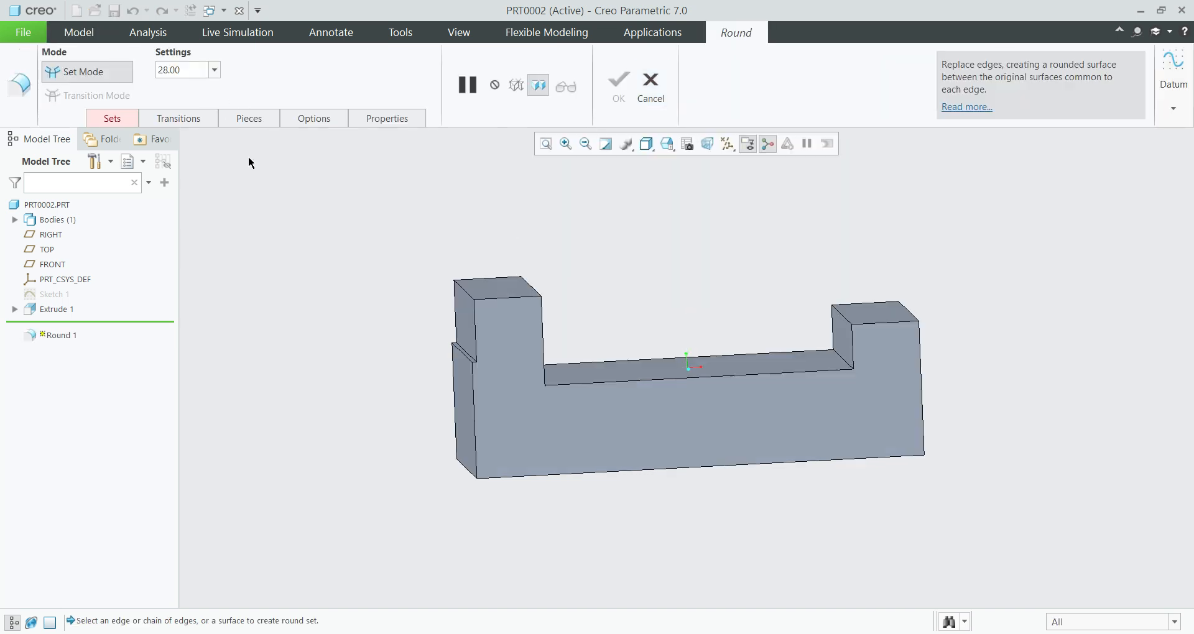
{"action": "left_click", "coordinate": [464, 291]}
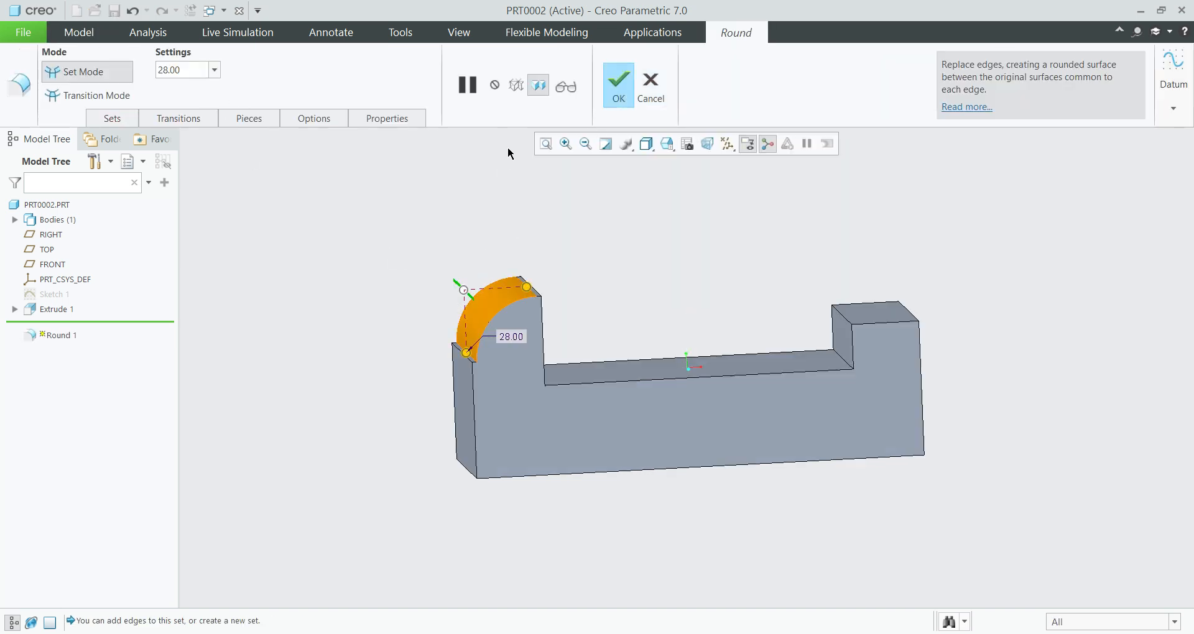
{"action": "left_click", "coordinate": [618, 84]}
Step: Start a sketch on the end face of the short step and add that step's top edge as a sketch reference
{"action": "mouse_move", "coordinate": [639, 415]}
{"action": "middle_mouse_down"}
{"action": "mouse_move", "coordinate": [659, 398]}
{"action": "mouse_move", "coordinate": [589, 386]}
{"action": "middle_mouse_up"}
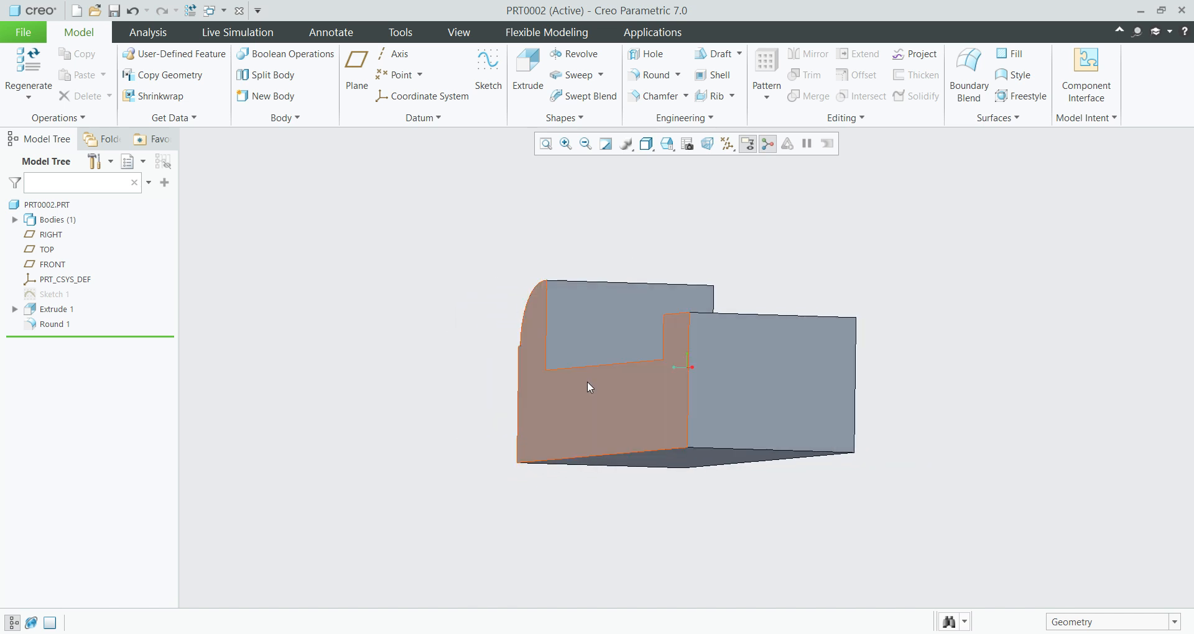
{"action": "left_click", "coordinate": [776, 406]}
{"action": "left_click", "coordinate": [857, 335]}
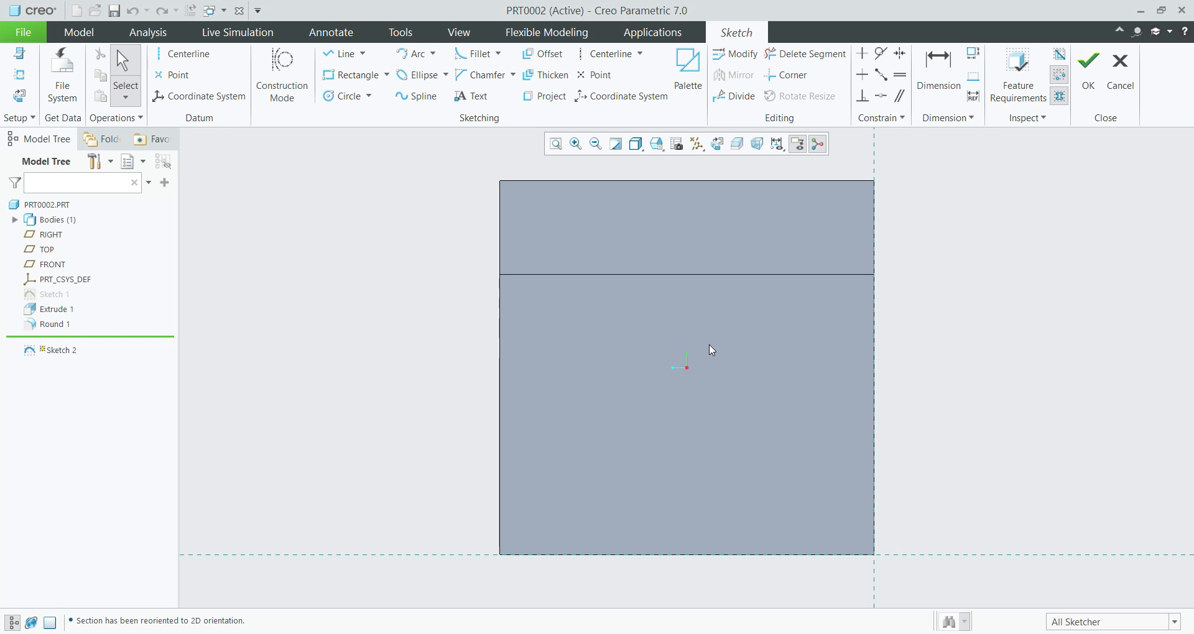
{"action": "left_click", "coordinate": [19, 76]}
{"action": "left_click", "coordinate": [565, 275]}
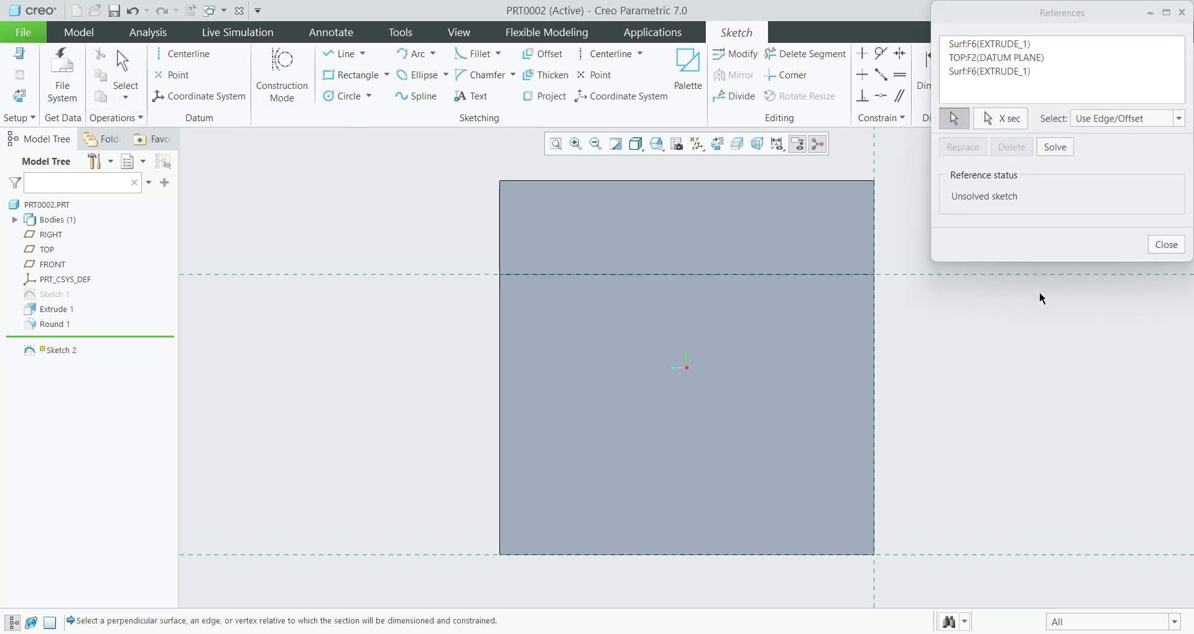
{"action": "left_click", "coordinate": [1166, 246]}
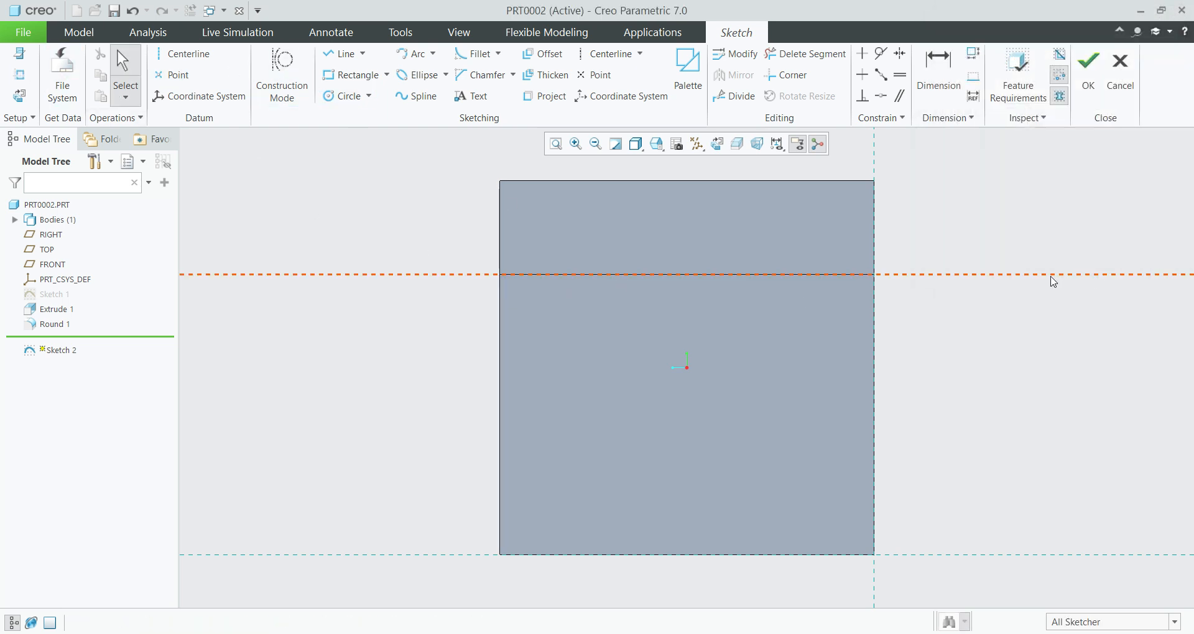
Step: Draw a vertical centerline through the middle of the end face
{"action": "left_click", "coordinate": [195, 60]}
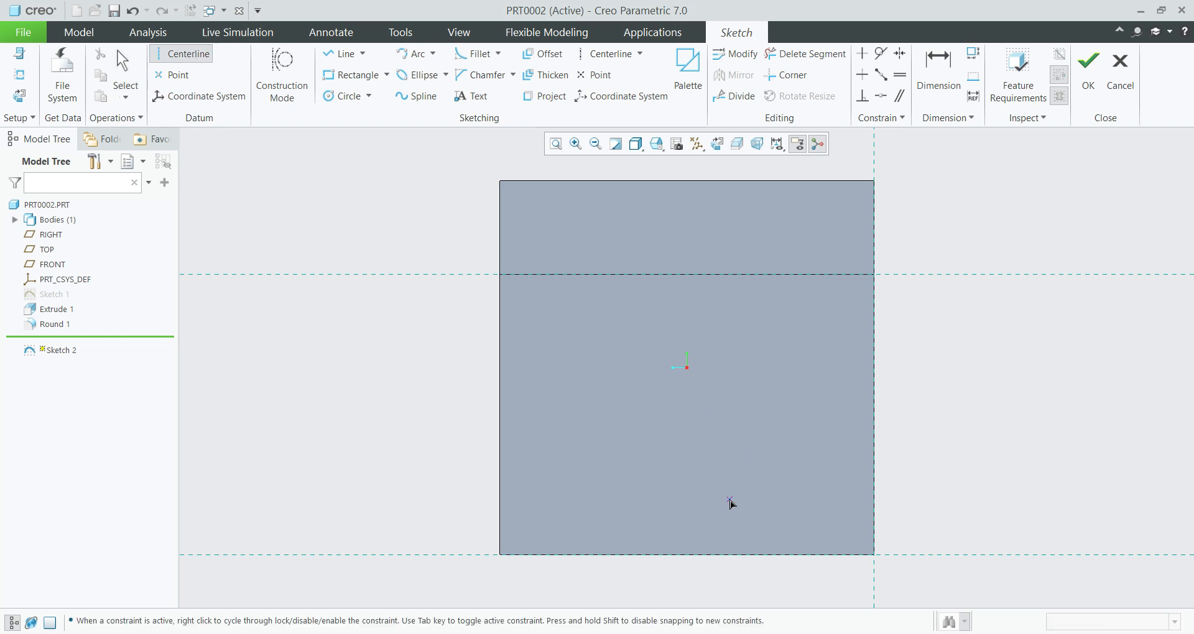
{"action": "left_click", "coordinate": [686, 559]}
{"action": "left_click", "coordinate": [695, 341]}
{"action": "middle_click", "coordinate": [1018, 442]}
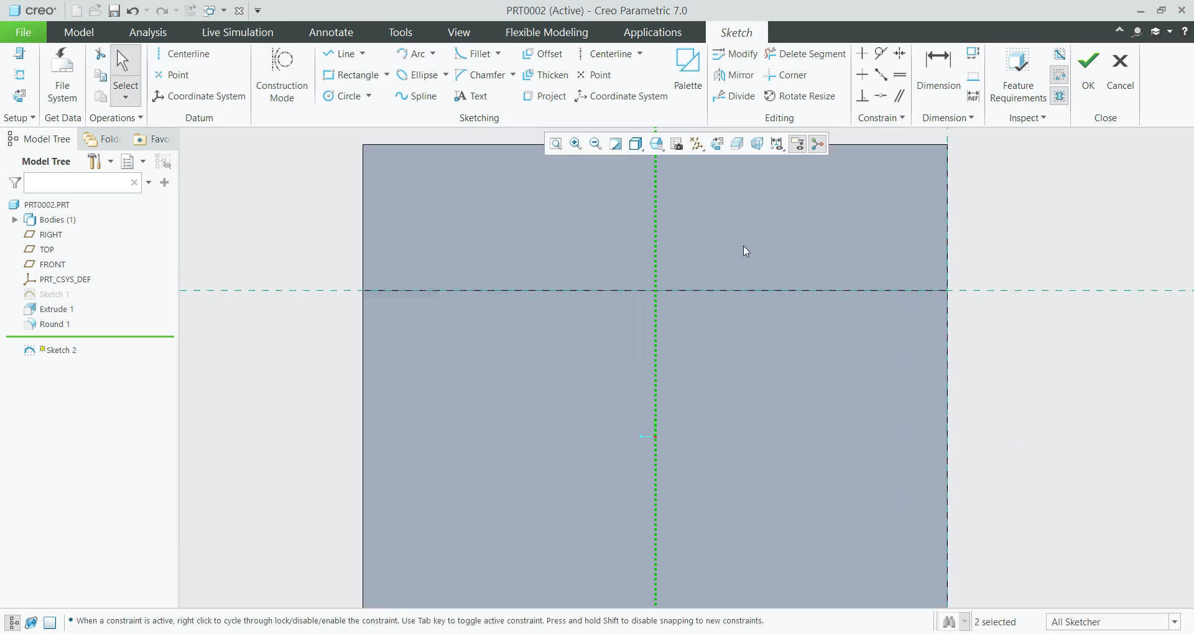
Step: Sketch a circle centred on the vertical centerline, about 10 mm above the short step's top edge
{"action": "left_click", "coordinate": [343, 96]}
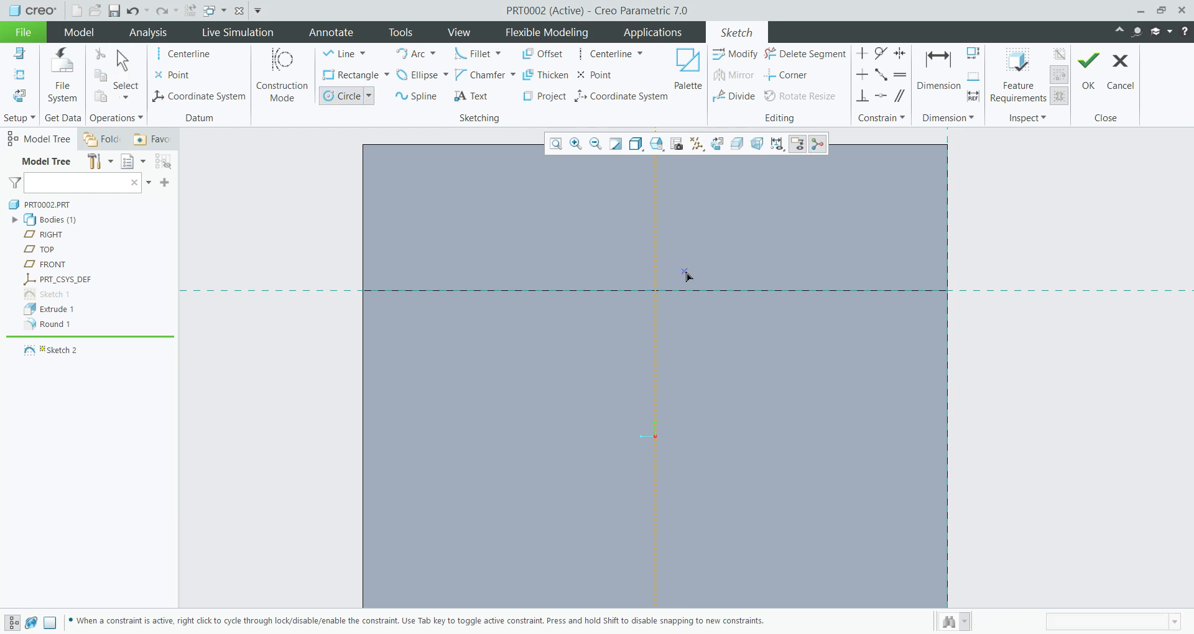
{"action": "left_click", "coordinate": [660, 218]}
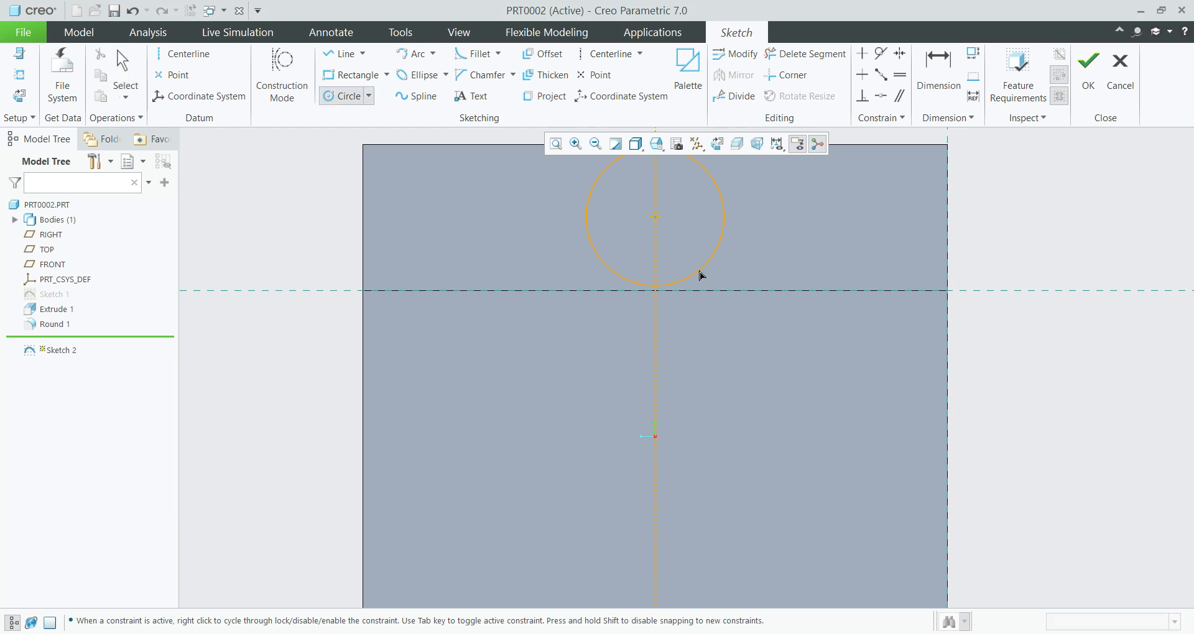
{"action": "left_click", "coordinate": [712, 303]}
{"action": "middle_click", "coordinate": [782, 393]}
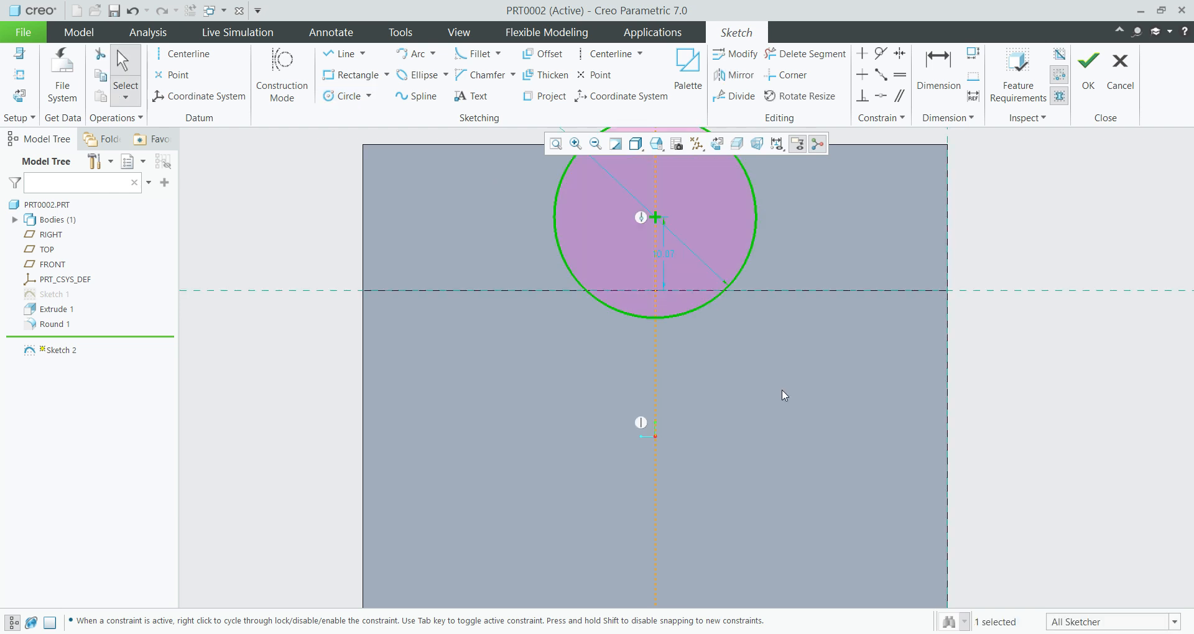
Step: Set the distance from the circle's centre to the short step's top edge to 5 mm
{"action": "double_click", "coordinate": [665, 253]}
{"action": "type", "text": "5"}
{"action": "key", "text": "Return"}
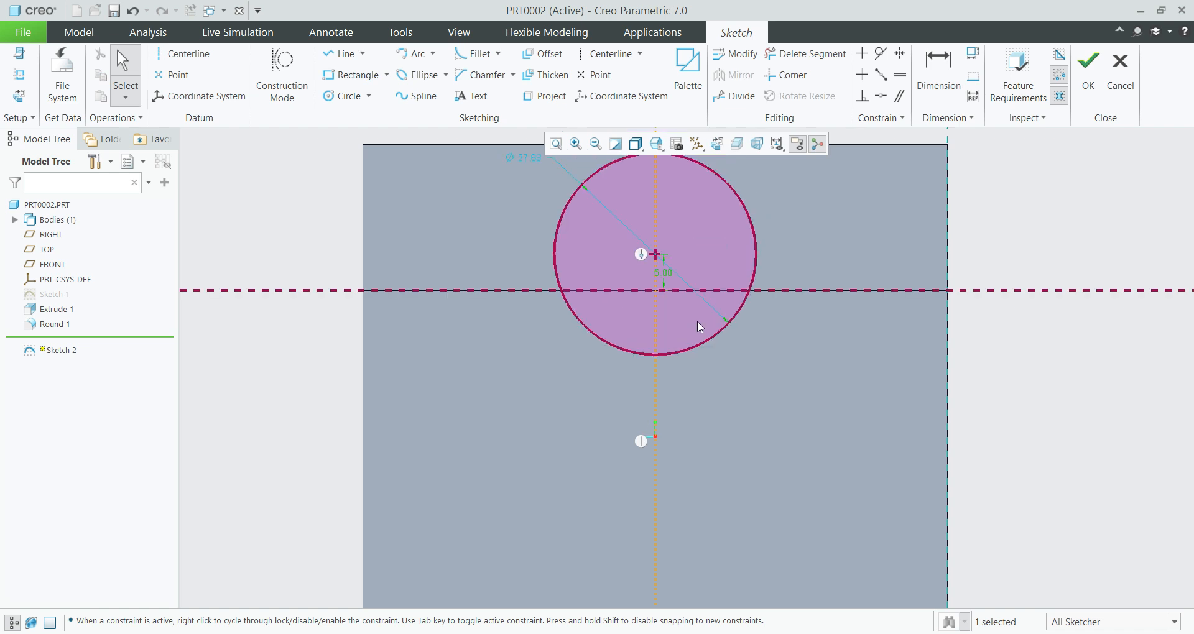
Step: Draw vertical lines from both sides of the circle down to the step's top edge and join them with a line along it
{"action": "left_click", "coordinate": [342, 53]}
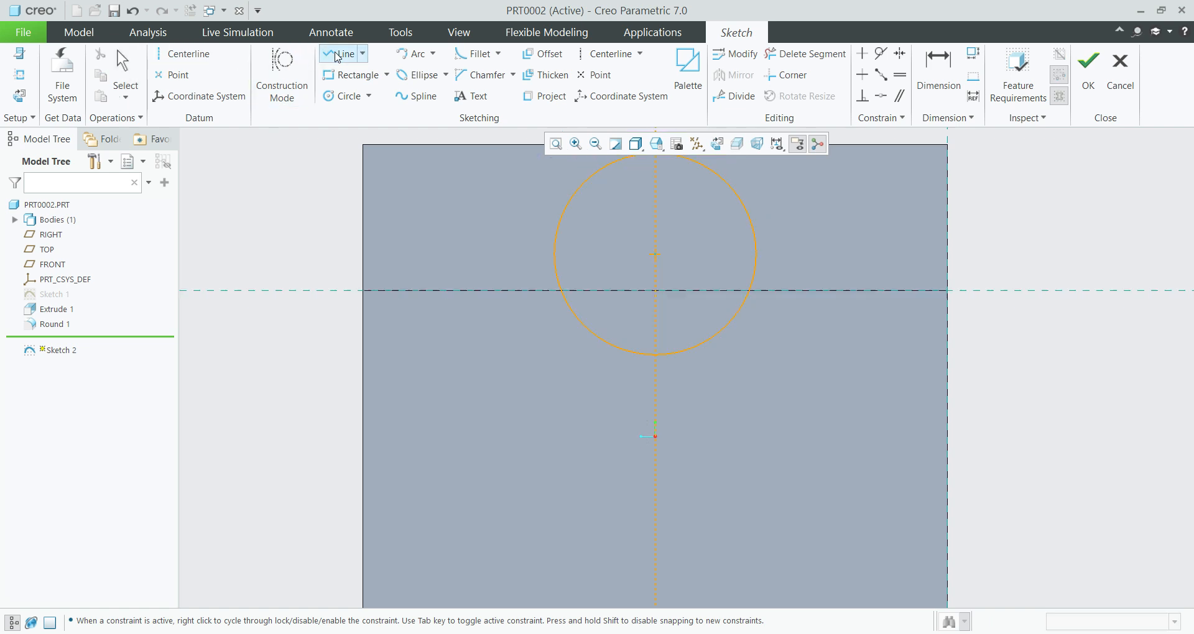
{"action": "scroll", "coordinate": [479, 282], "scroll_direction": "down", "scroll_amount": 2}
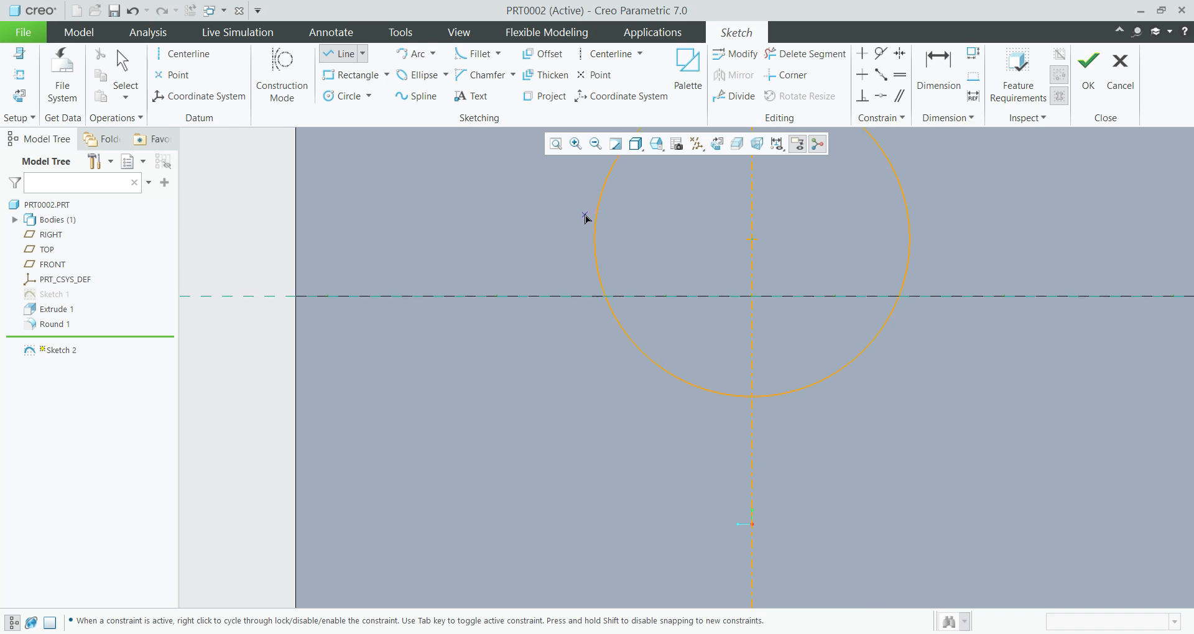
{"action": "left_click", "coordinate": [595, 239]}
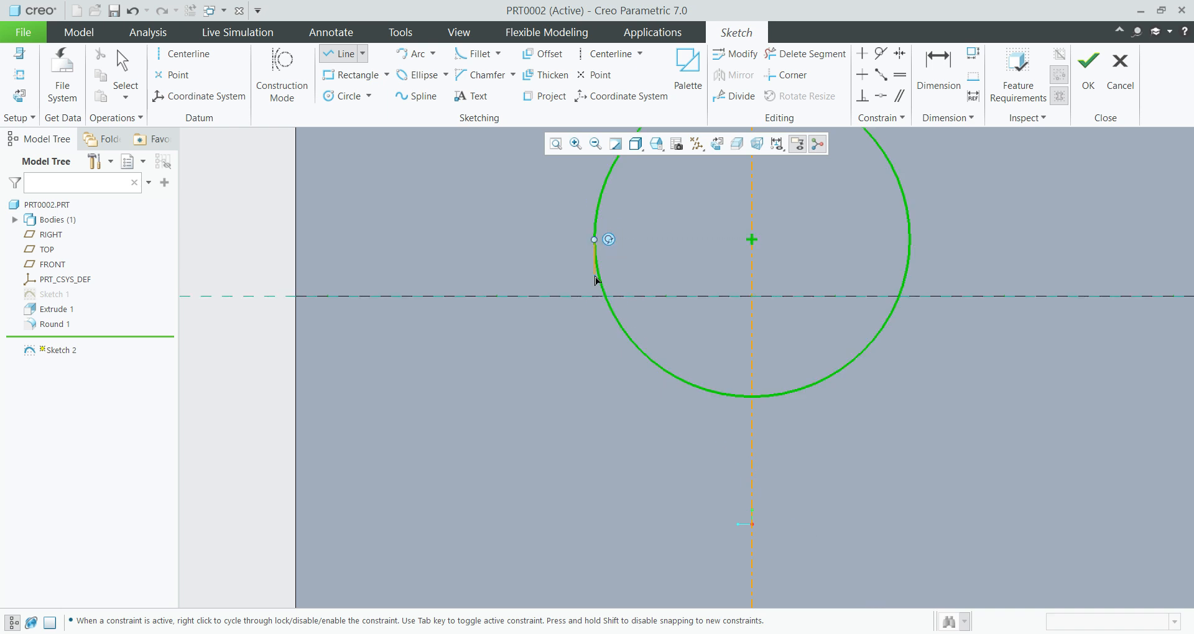
{"action": "left_click", "coordinate": [594, 296]}
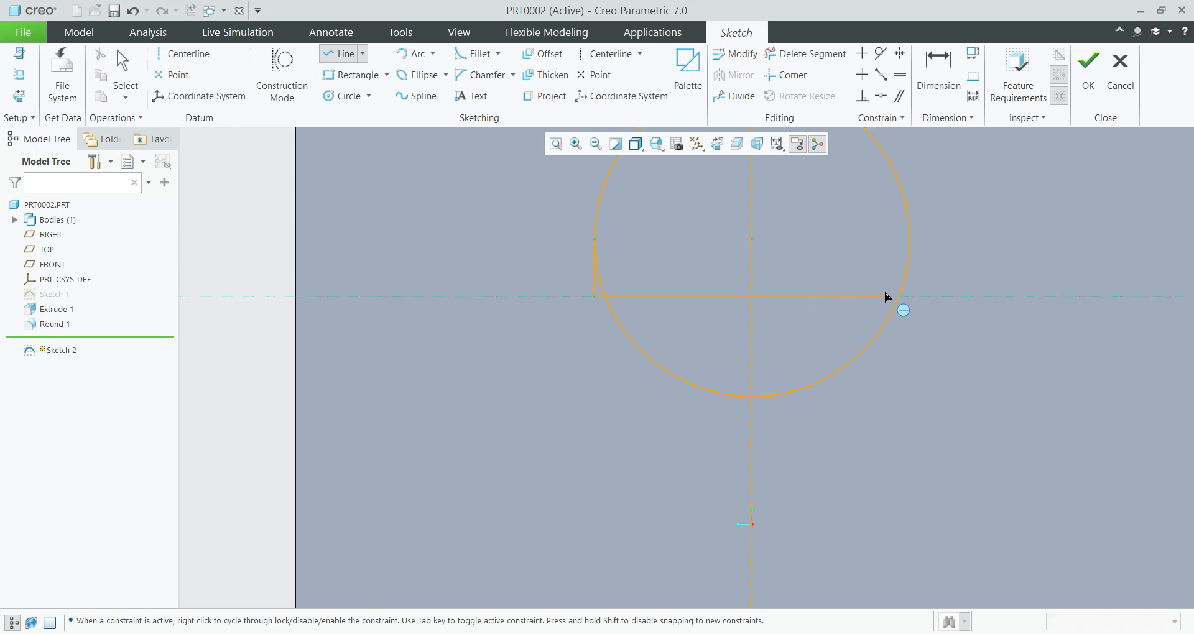
{"action": "middle_click", "coordinate": [924, 318]}
{"action": "left_click", "coordinate": [911, 240]}
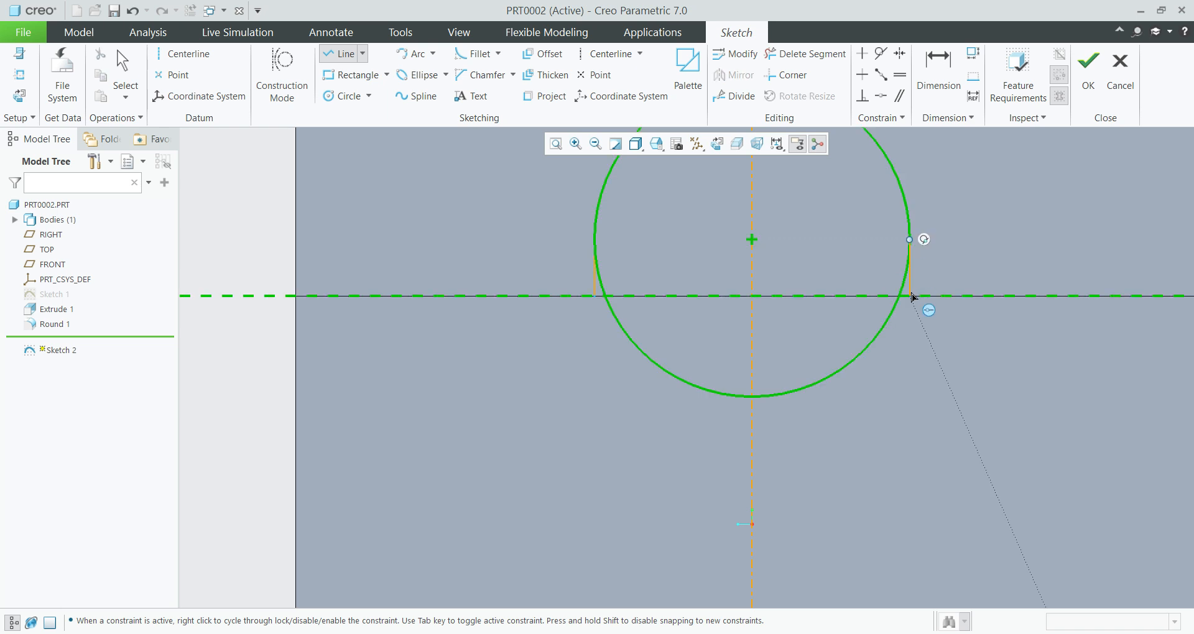
{"action": "left_click", "coordinate": [911, 296]}
{"action": "left_click", "coordinate": [594, 297]}
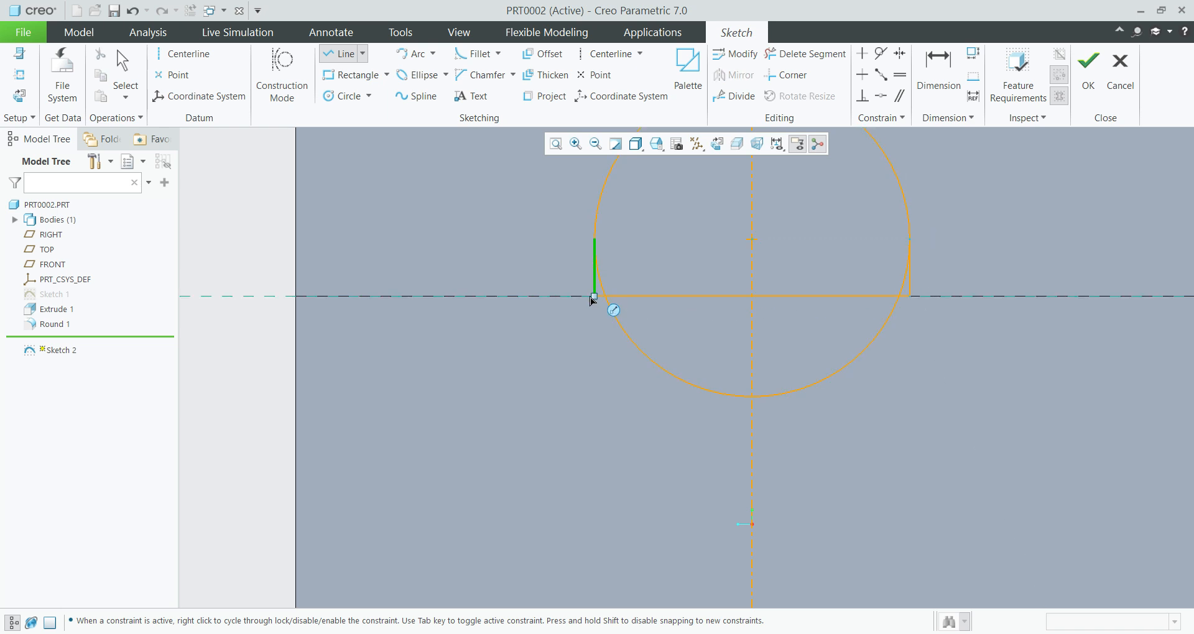
{"action": "middle_click", "coordinate": [602, 377]}
Step: Trim away the circle's portions below its centre to leave a closed arched profile, and finish the sketch
{"action": "scroll", "coordinate": [551, 340], "scroll_direction": "up", "scroll_amount": 2}
{"action": "left_click", "coordinate": [803, 54]}
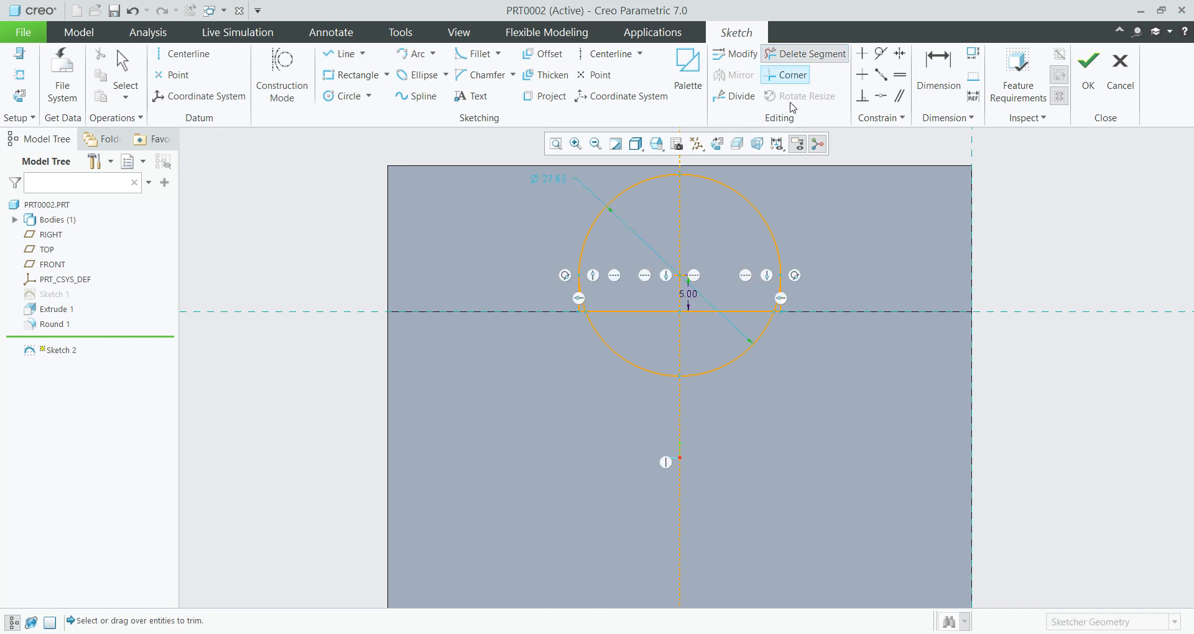
{"action": "left_click", "coordinate": [741, 354]}
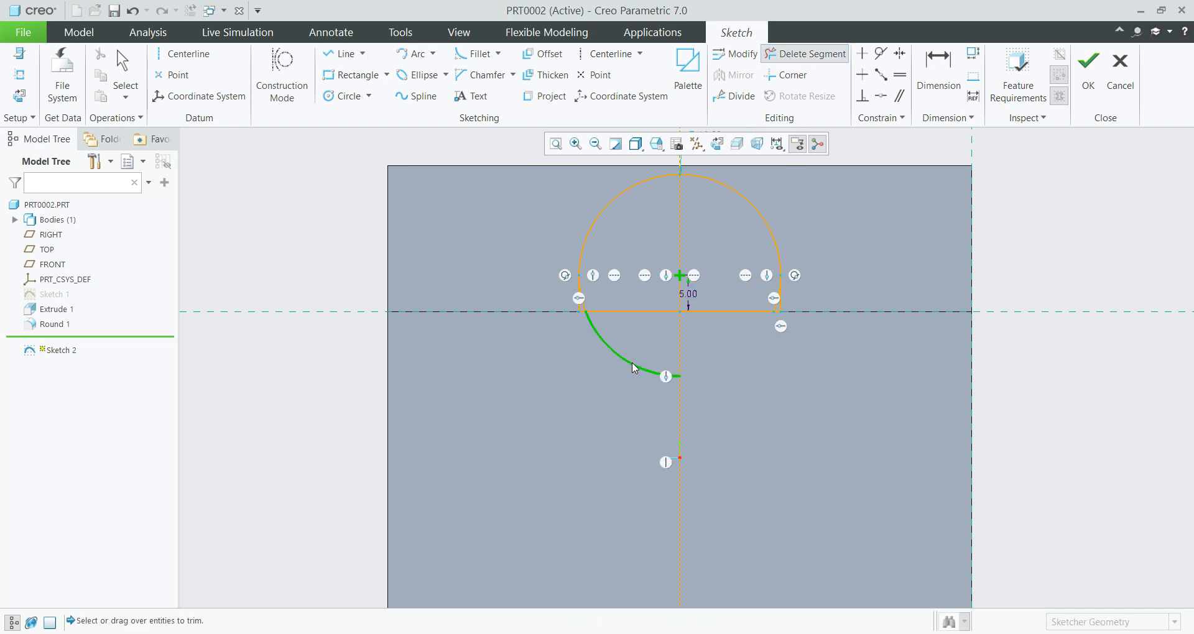
{"action": "left_click", "coordinate": [652, 367]}
{"action": "scroll", "coordinate": [577, 289], "scroll_direction": "down", "scroll_amount": 3}
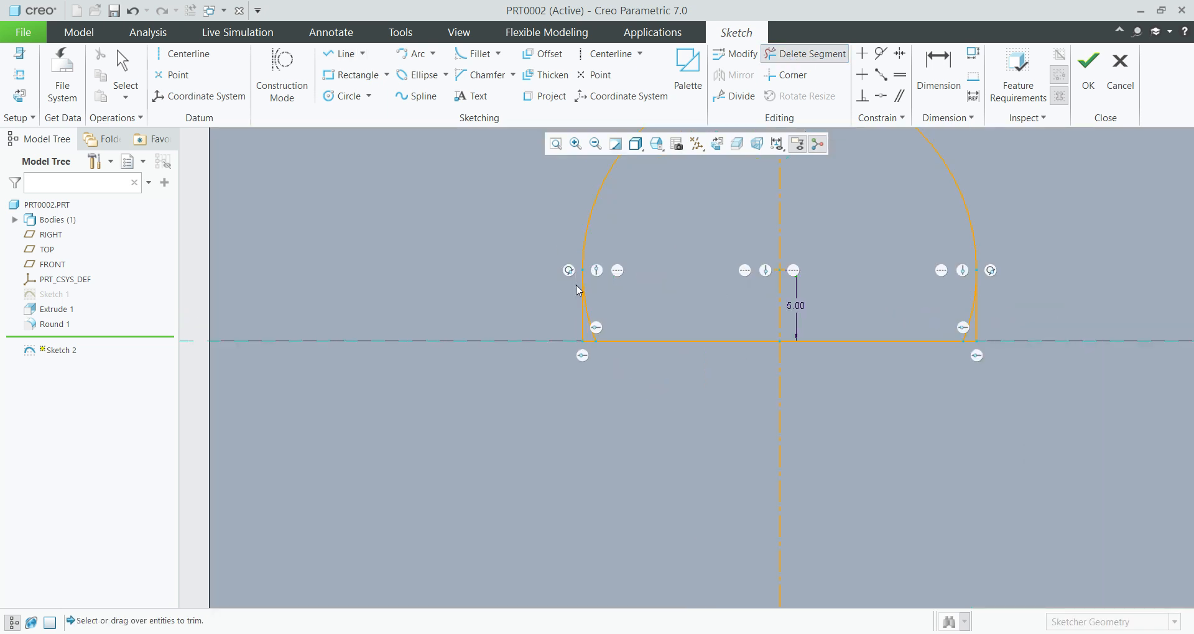
{"action": "left_click", "coordinate": [594, 320]}
{"action": "left_click", "coordinate": [969, 312]}
{"action": "scroll", "coordinate": [833, 376], "scroll_direction": "up", "scroll_amount": 5}
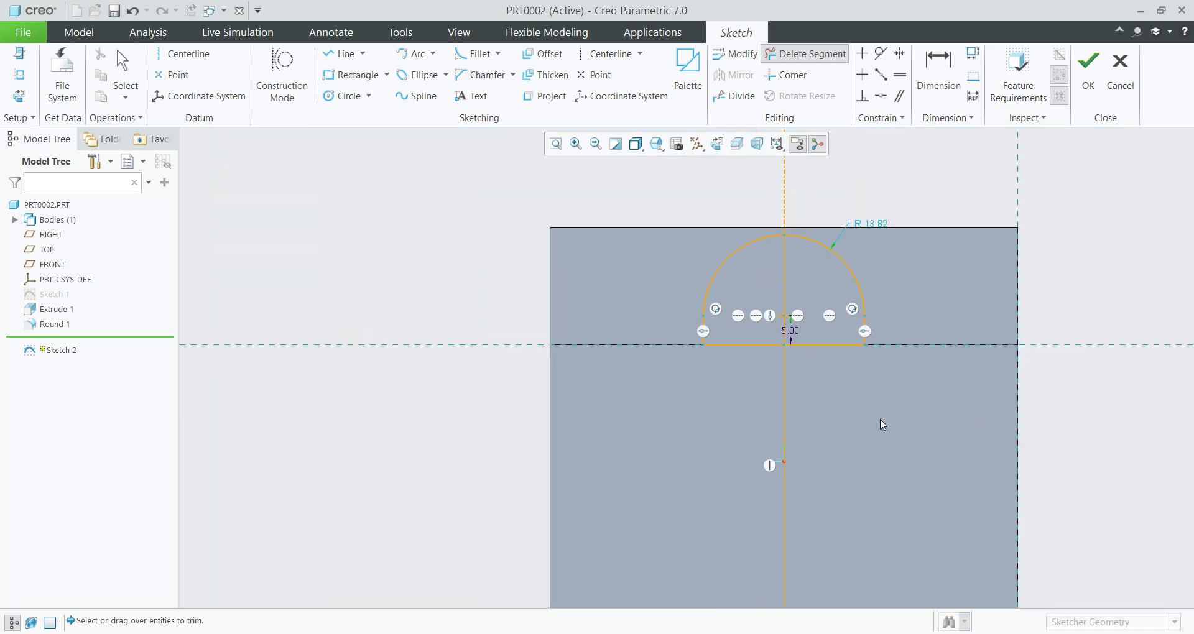
{"action": "left_click", "coordinate": [1088, 68]}
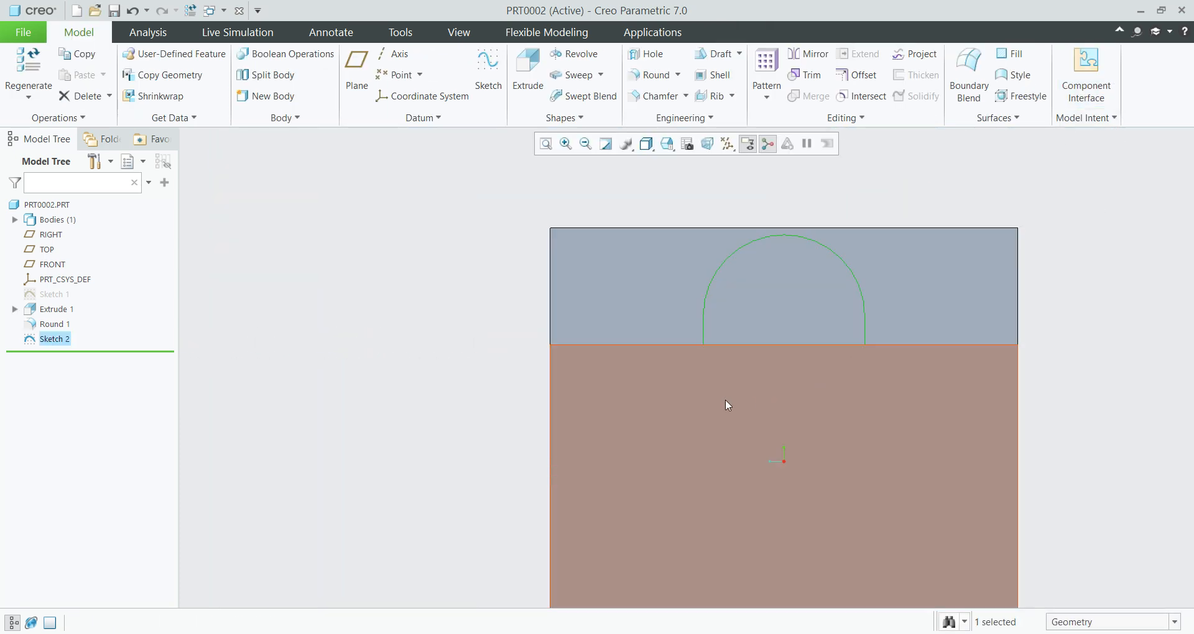
Step: Extrude the arched profile as a solid across the short step, reversing its direction and ending it at the step's inner face
{"action": "mouse_move", "coordinate": [727, 405]}
{"action": "middle_mouse_down"}
{"action": "mouse_move", "coordinate": [823, 439]}
{"action": "mouse_move", "coordinate": [781, 357]}
{"action": "mouse_move", "coordinate": [812, 382]}
{"action": "mouse_move", "coordinate": [798, 379]}
{"action": "middle_mouse_up"}
{"action": "scroll", "coordinate": [781, 357], "scroll_direction": "up", "scroll_amount": 3}
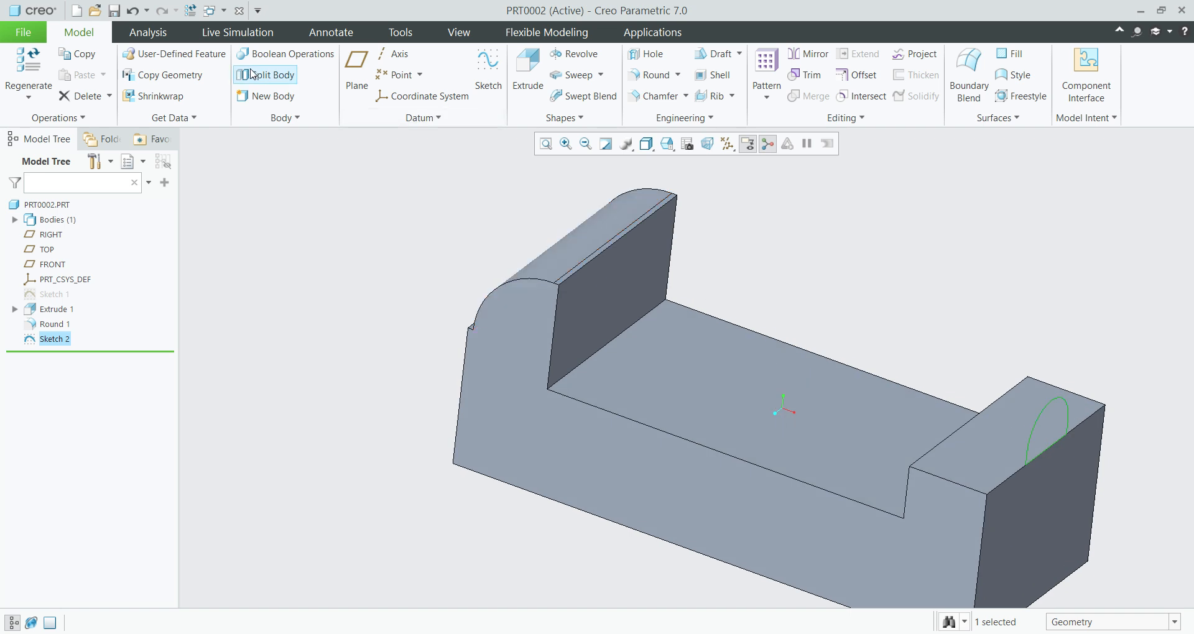
{"action": "left_click", "coordinate": [528, 69]}
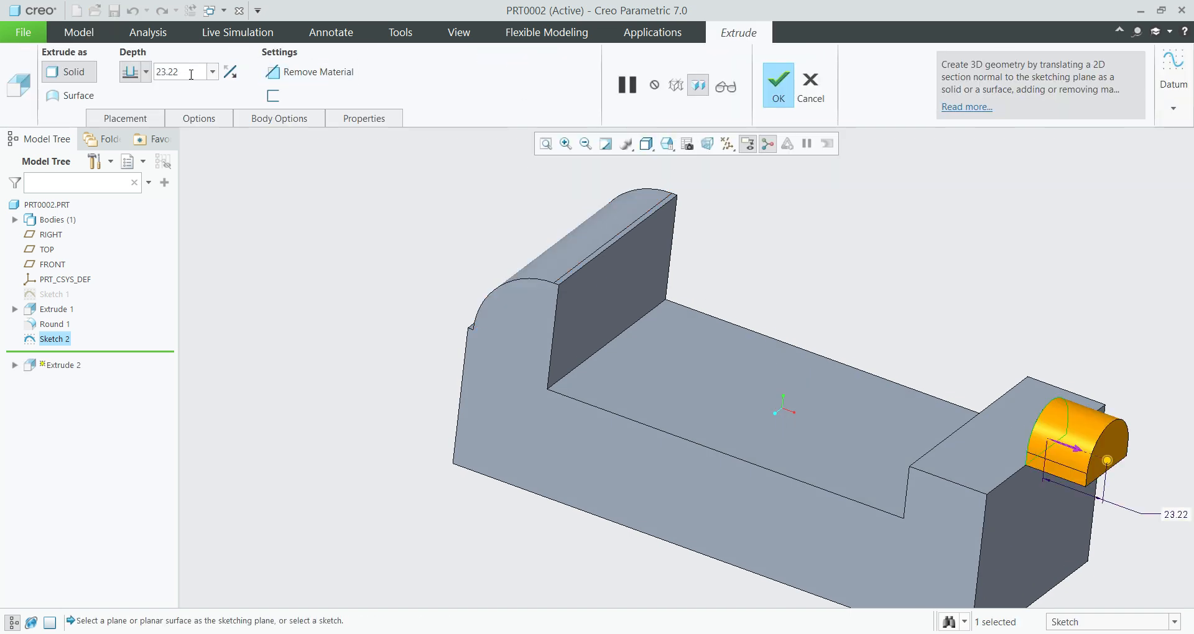
{"action": "left_click", "coordinate": [231, 72]}
{"action": "left_click", "coordinate": [145, 72]}
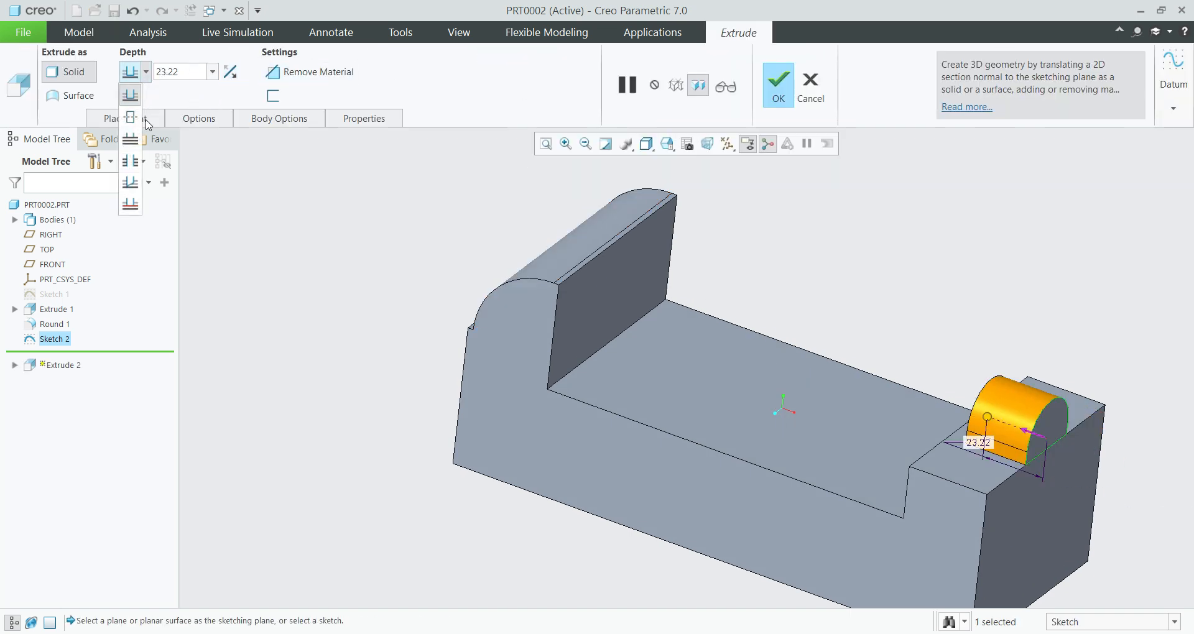
{"action": "left_click", "coordinate": [130, 204]}
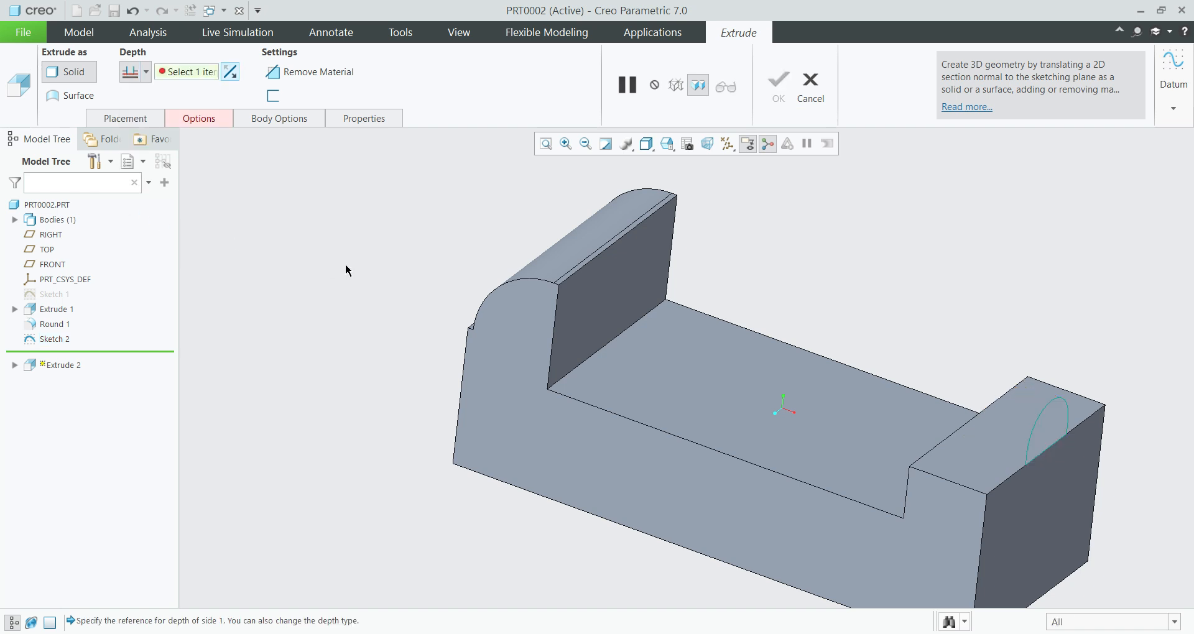
{"action": "middle_click_drag", "start_coordinate": [830, 404], "coordinate": [981, 419]}
{"action": "left_click", "coordinate": [980, 418]}
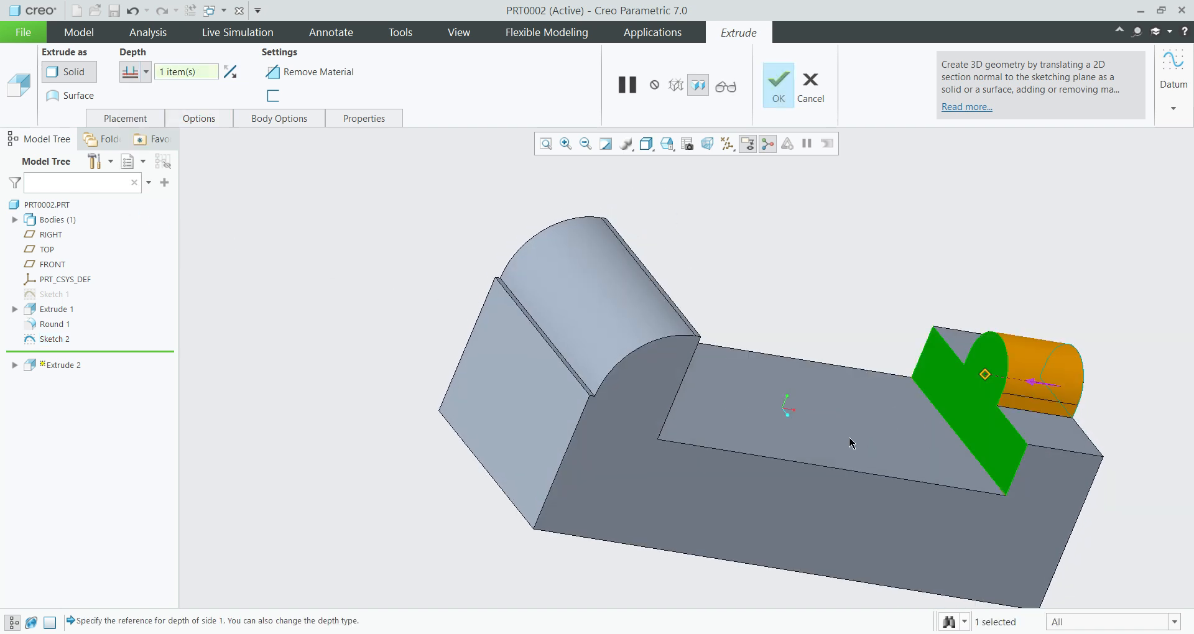
{"action": "left_click", "coordinate": [777, 84]}
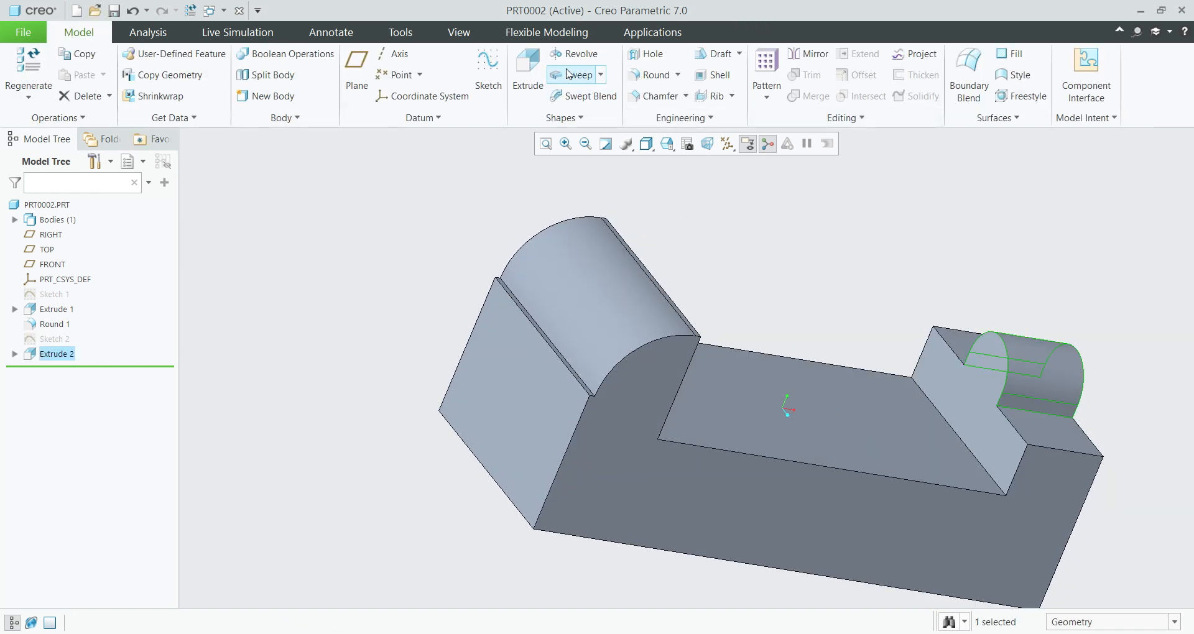
Step: Round the two edges where the arched boss meets the short step's top face with a 5 mm radius
{"action": "left_click", "coordinate": [649, 75]}
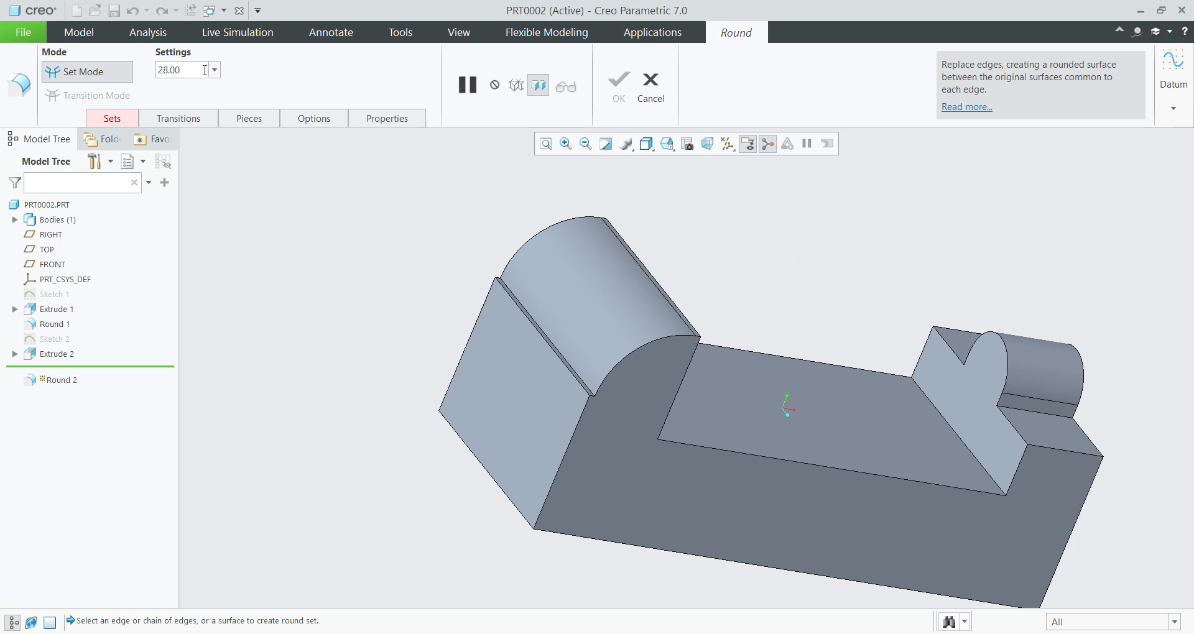
{"action": "double_click", "coordinate": [179, 70]}
{"action": "type", "text": "5"}
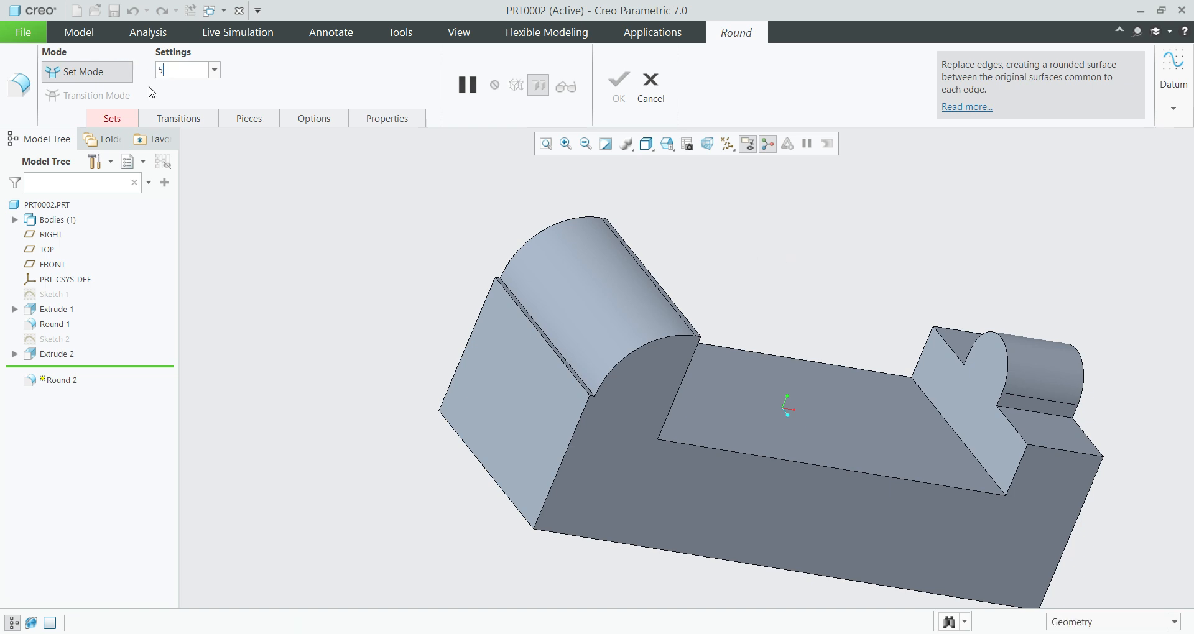
{"action": "scroll", "coordinate": [978, 415], "scroll_direction": "up", "scroll_amount": 2}
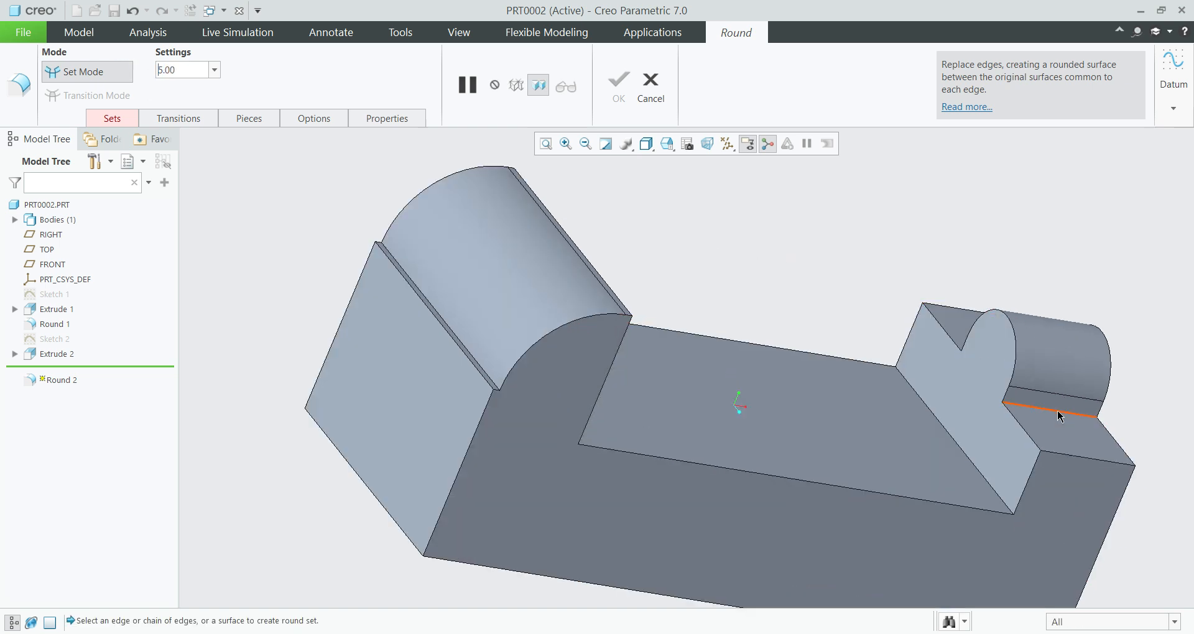
{"action": "left_click", "coordinate": [1057, 411]}
{"action": "middle_click_drag", "start_coordinate": [1057, 412], "coordinate": [688, 256]}
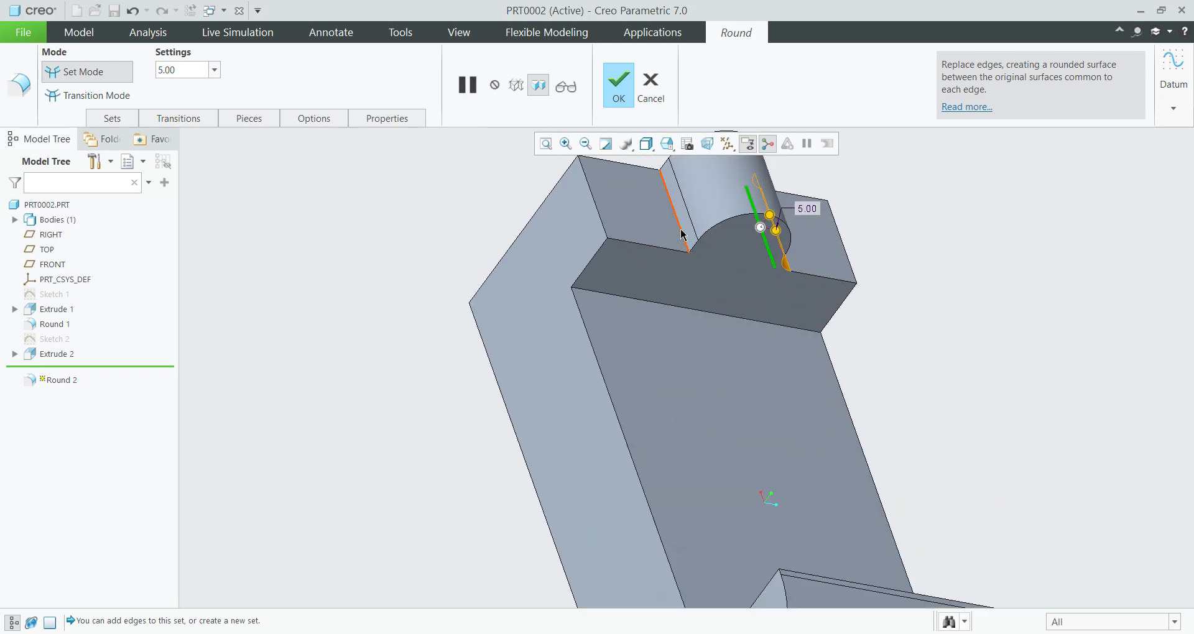
{"action": "left_click", "coordinate": [683, 236]}
{"action": "middle_click", "coordinate": [673, 296]}
{"action": "middle_click_drag", "start_coordinate": [672, 296], "coordinate": [847, 348]}
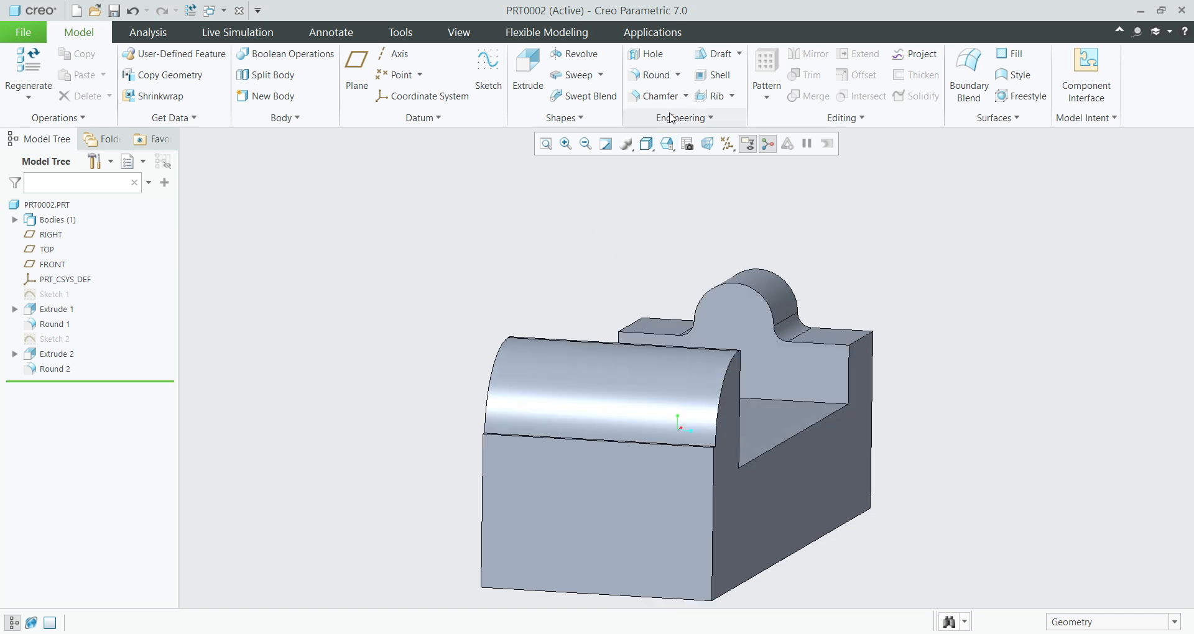
Step: Start a standard tapped ISO hole with screw size M14x2
{"action": "left_click", "coordinate": [647, 56]}
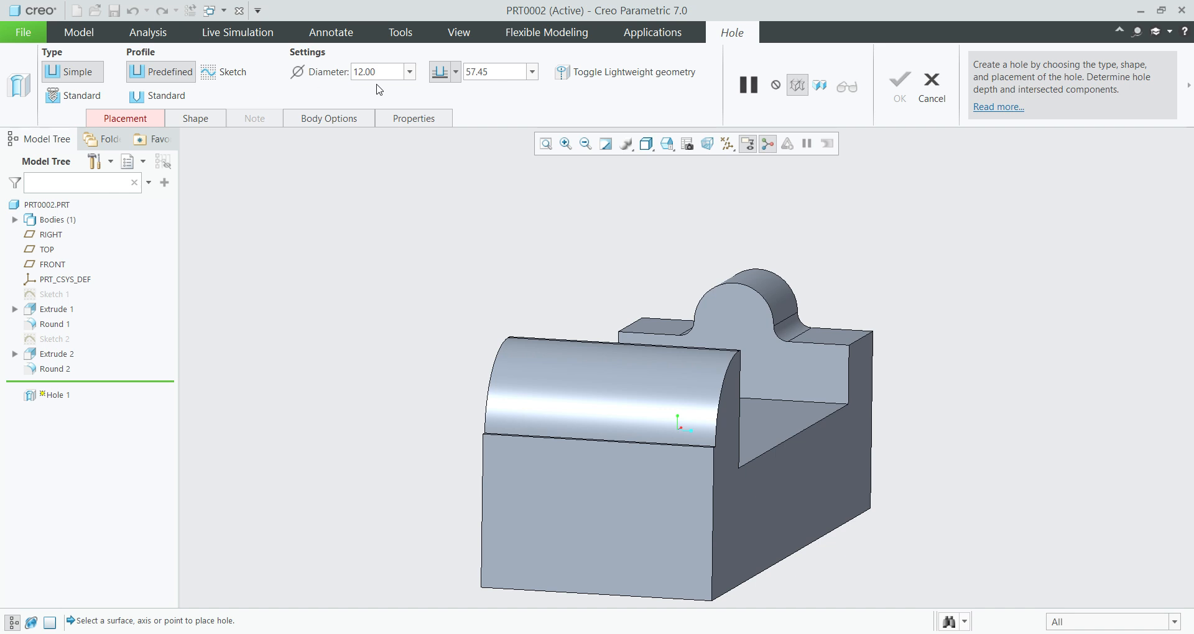
{"action": "left_click", "coordinate": [74, 103]}
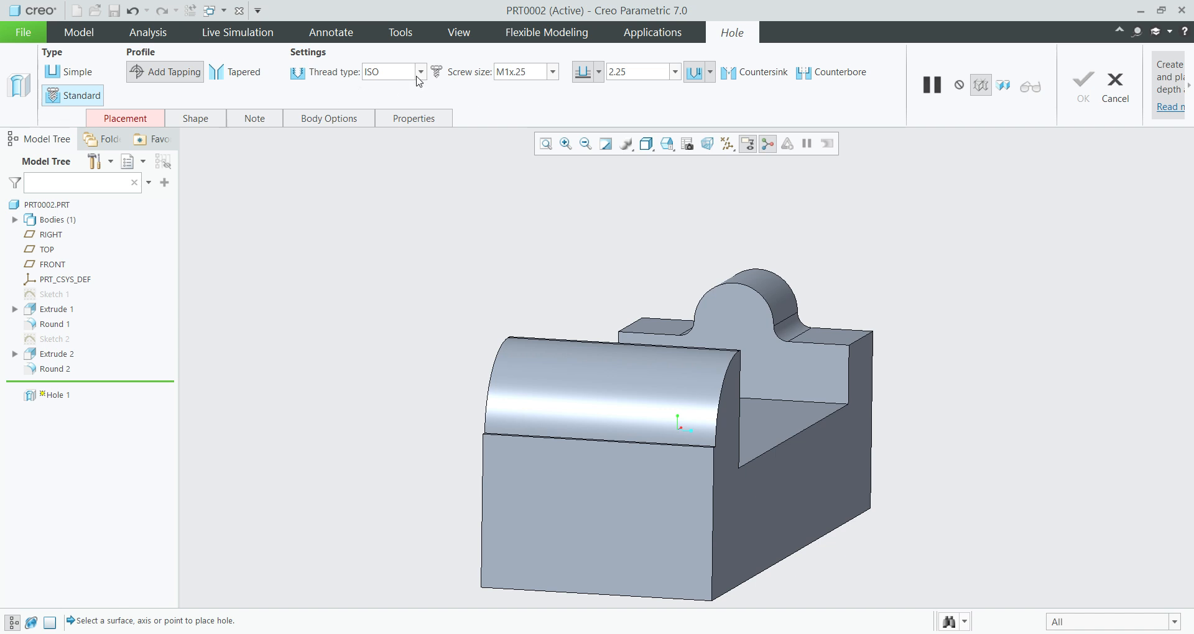
{"action": "left_click", "coordinate": [552, 72]}
{"action": "scroll", "coordinate": [520, 299], "scroll_direction": "down", "scroll_amount": 8}
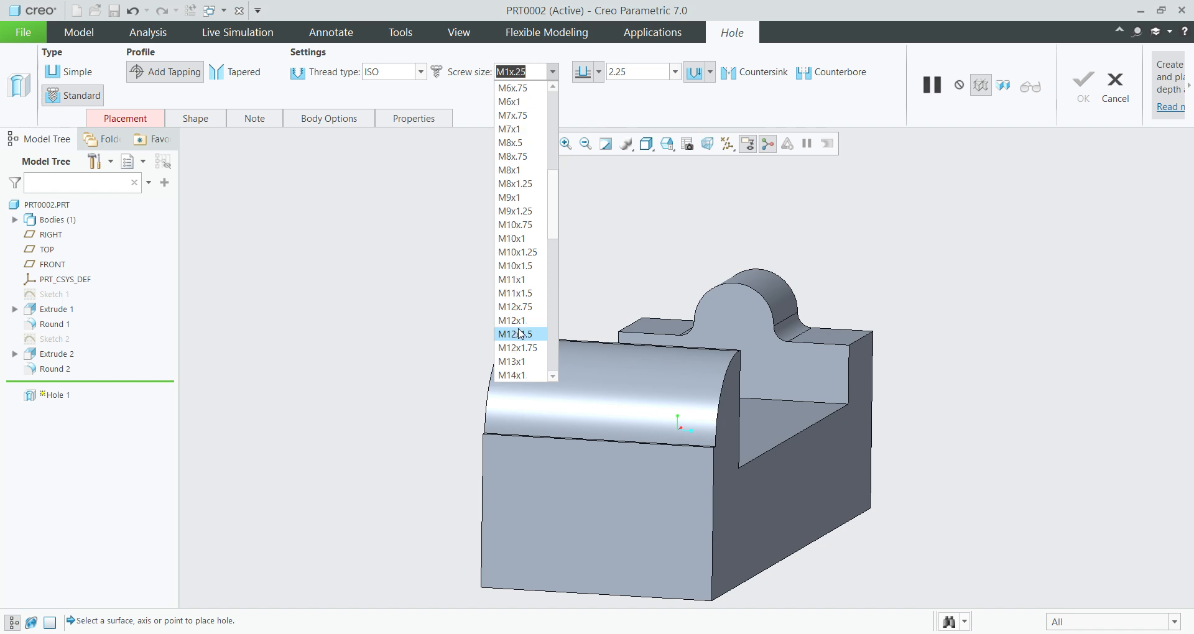
{"action": "scroll", "coordinate": [520, 334], "scroll_direction": "down", "scroll_amount": 2}
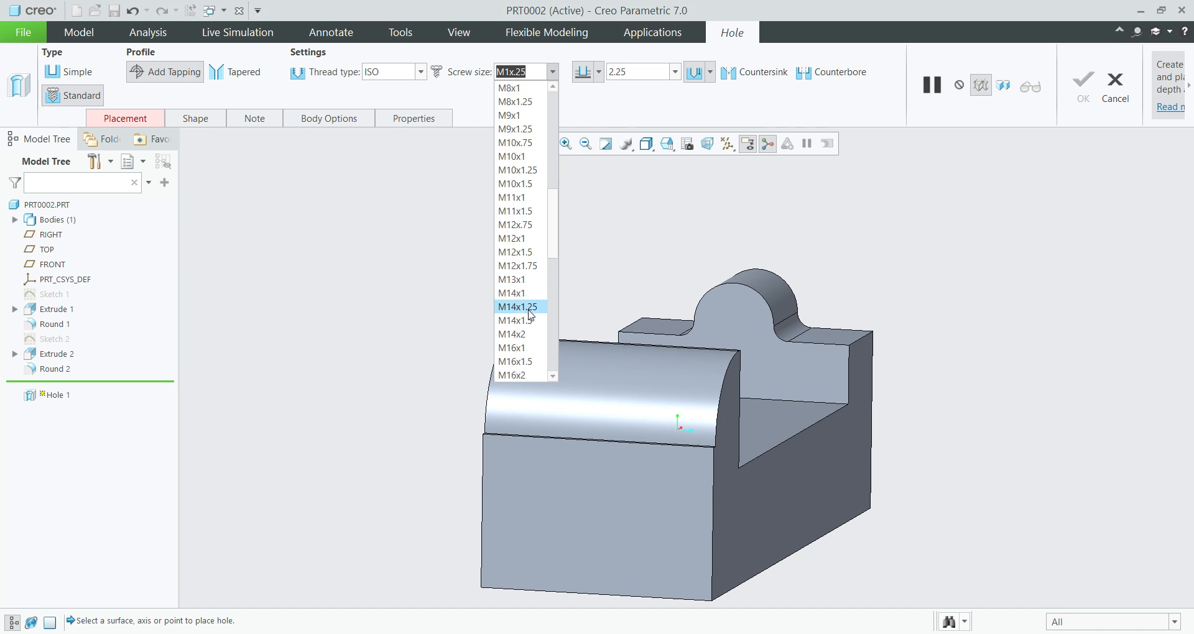
{"action": "left_click", "coordinate": [528, 335]}
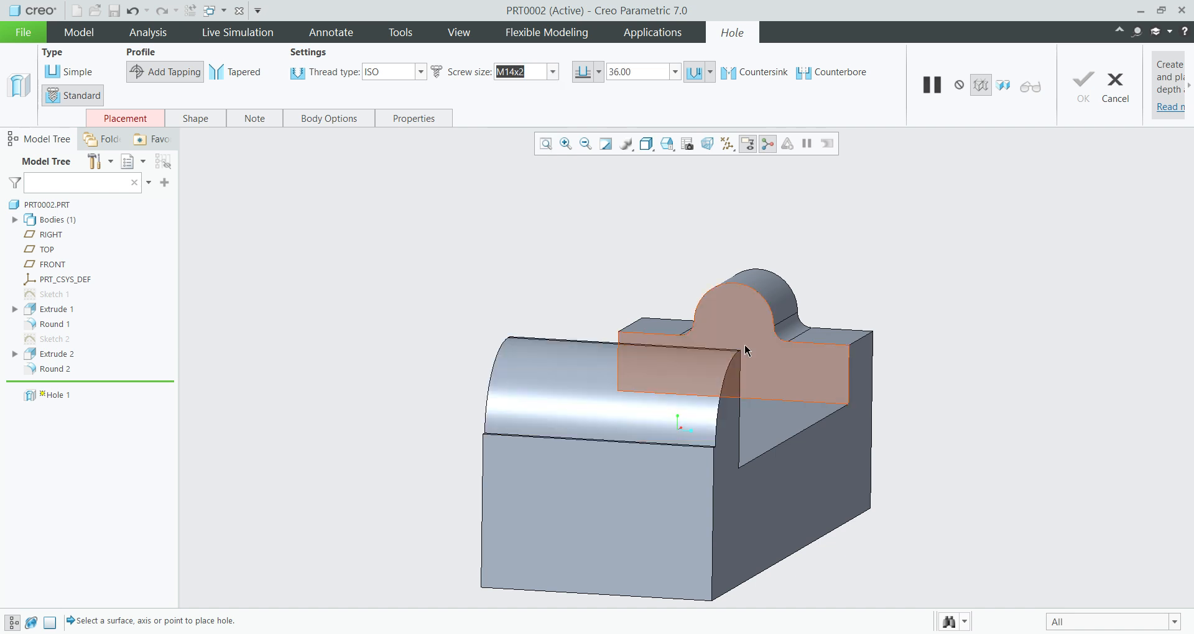
Step: Place the hole on the arched boss's inner face, with offset references on the short step's top face and one side
{"action": "scroll", "coordinate": [813, 376], "scroll_direction": "down", "scroll_amount": 2}
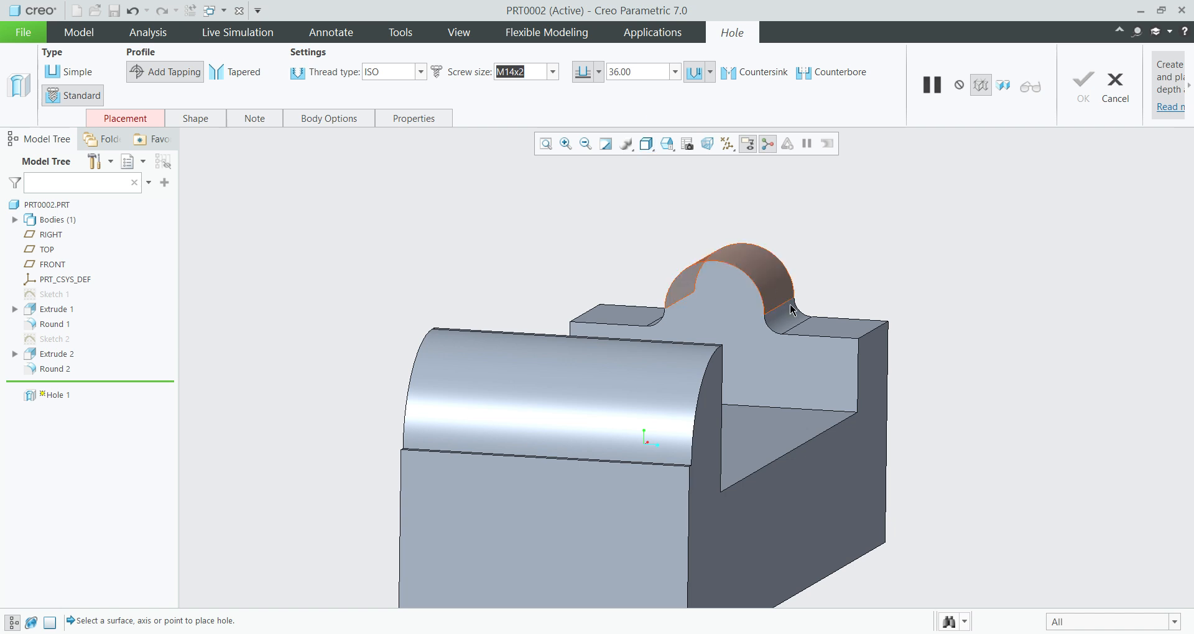
{"action": "middle_click_drag", "start_coordinate": [794, 331], "coordinate": [788, 334]}
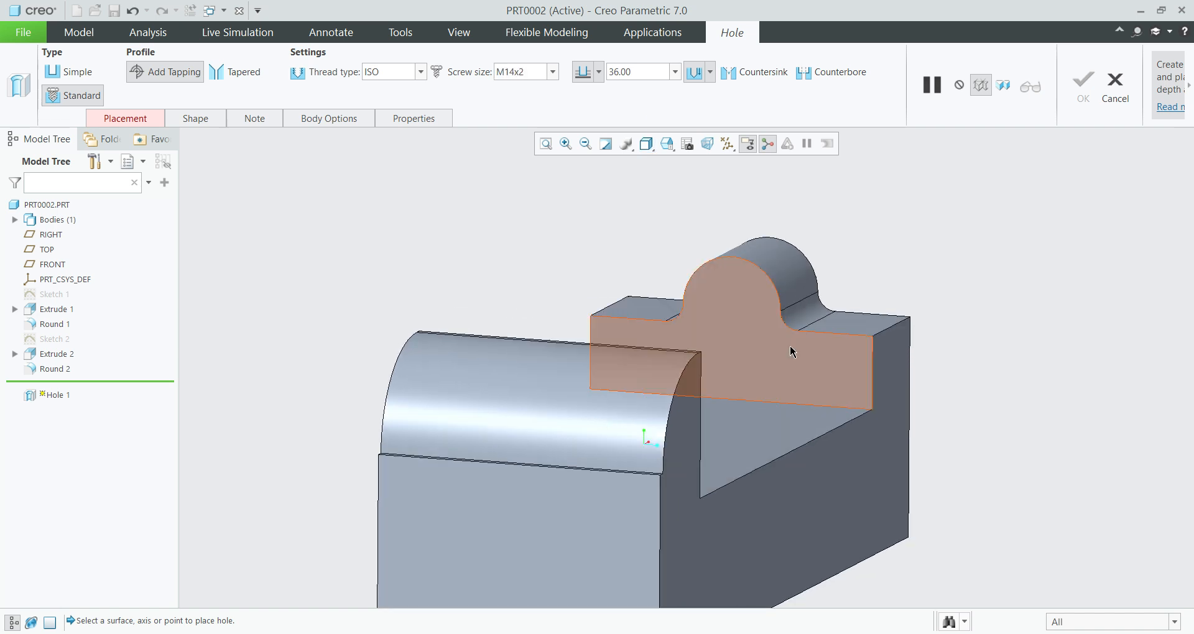
{"action": "left_click", "coordinate": [747, 320]}
{"action": "scroll", "coordinate": [746, 255], "scroll_direction": "down", "scroll_amount": 2}
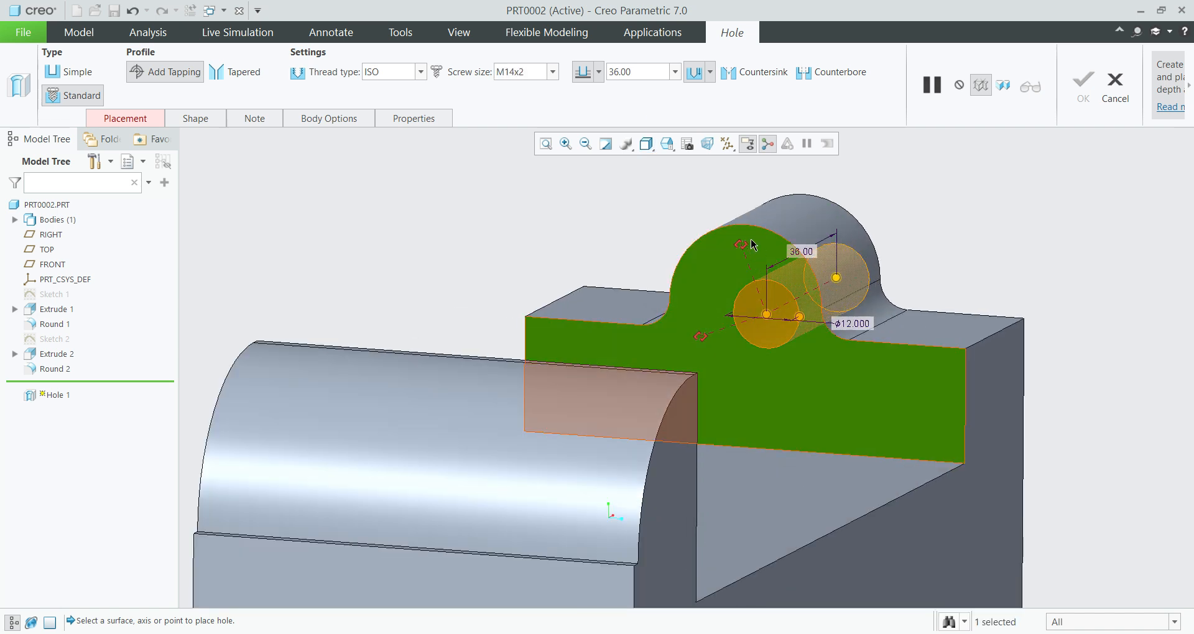
{"action": "left_click_drag", "start_coordinate": [744, 250], "coordinate": [912, 349]}
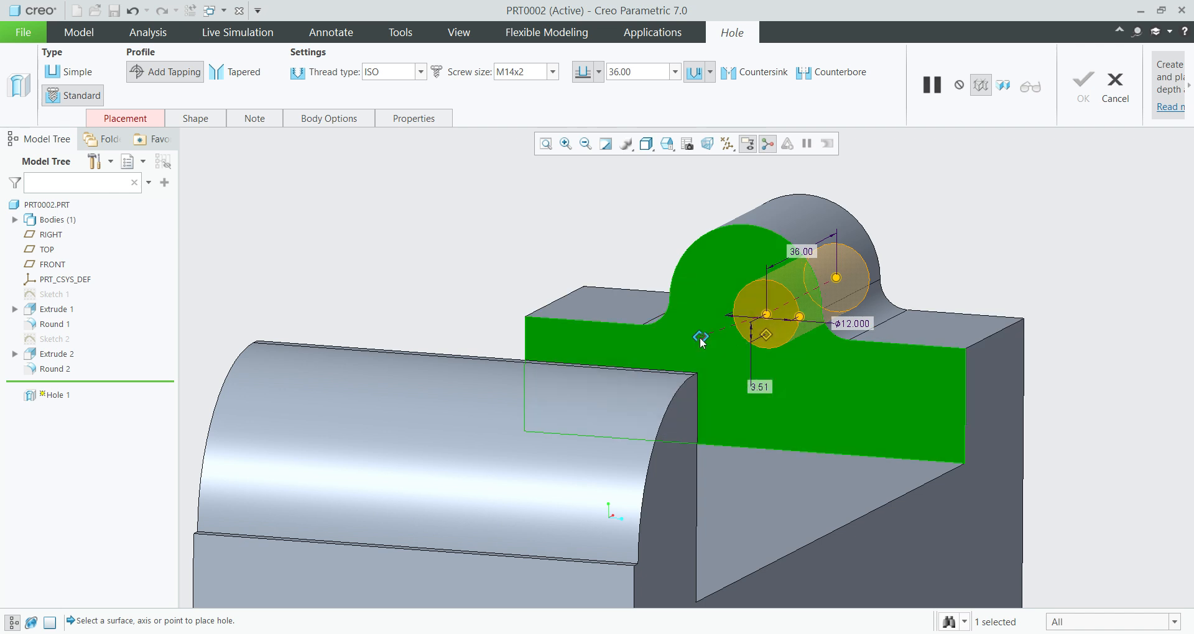
{"action": "left_click_drag", "start_coordinate": [702, 342], "coordinate": [526, 339]}
Step: Set the hole's offset from the short step's side to 40 mm
{"action": "scroll", "coordinate": [519, 314], "scroll_direction": "down", "scroll_amount": 3}
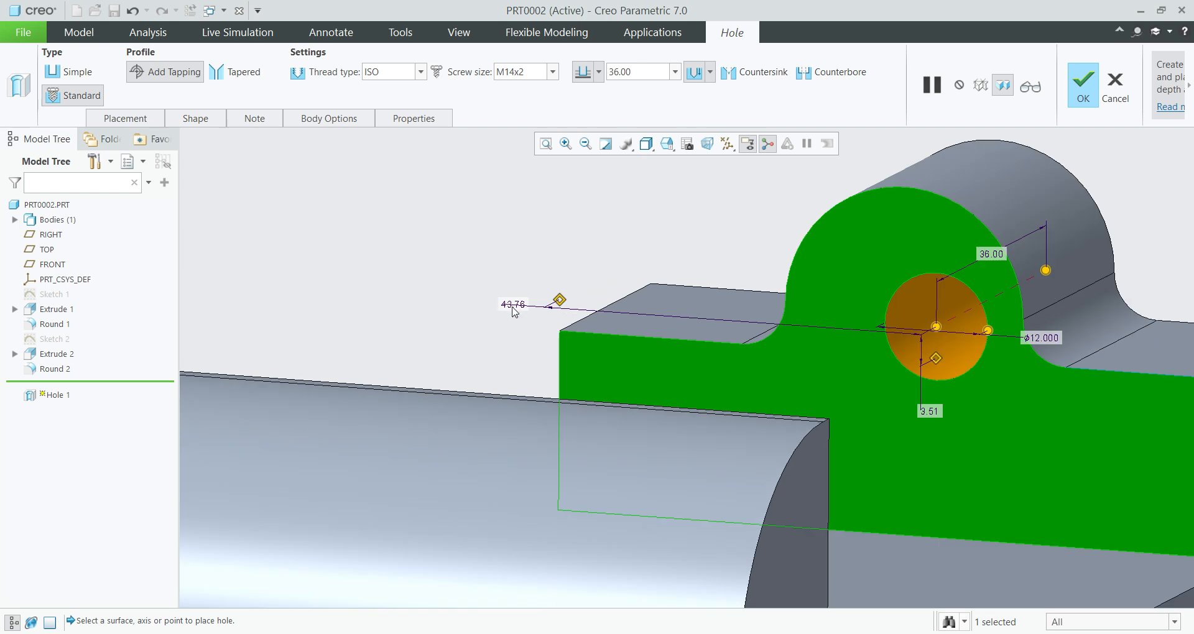
{"action": "type", "text": "40"}
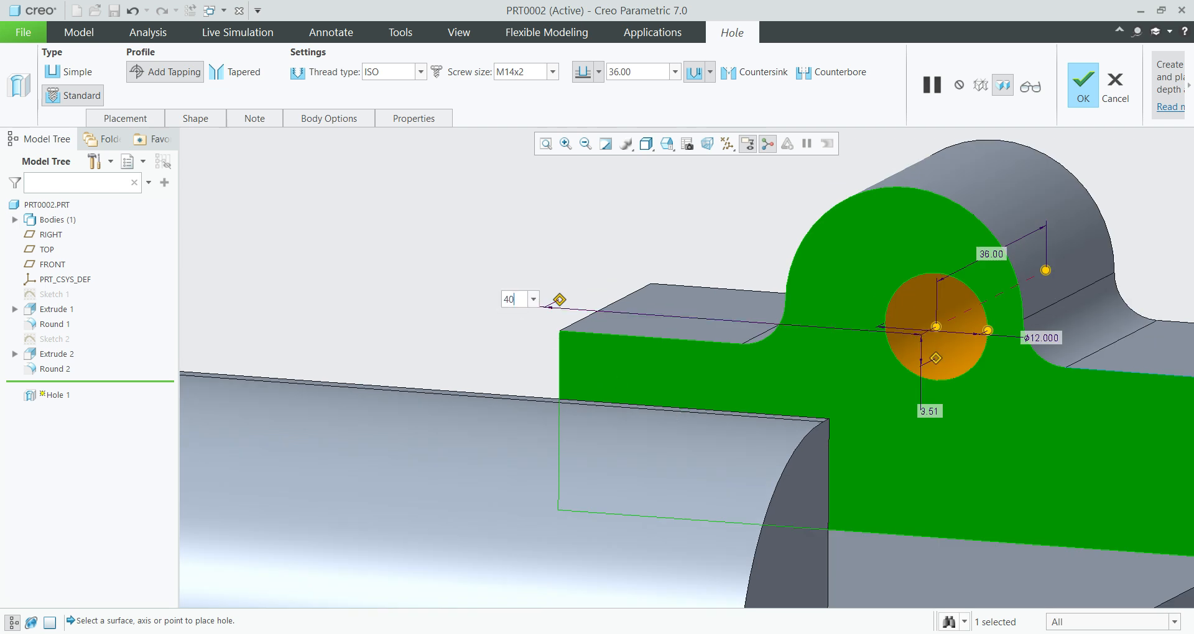
{"action": "key", "text": "Return"}
{"action": "scroll", "coordinate": [952, 338], "scroll_direction": "up", "scroll_amount": 2}
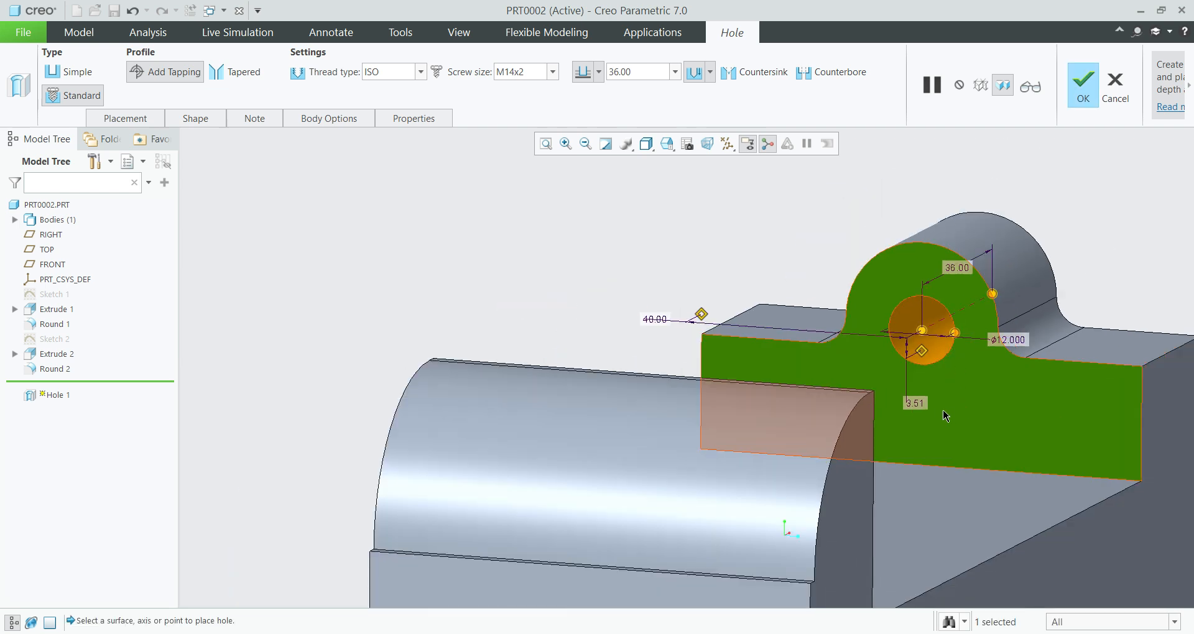
Step: Set the hole's offset from the short step's top face to 5 mm and complete the tapped hole
{"action": "double_click", "coordinate": [917, 403]}
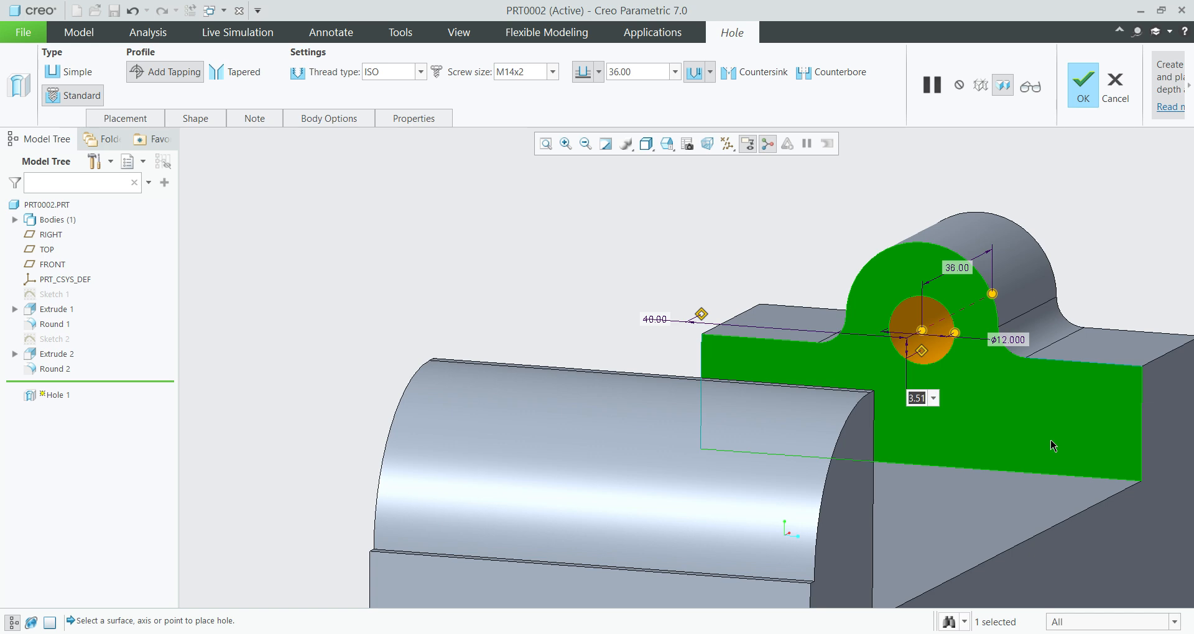
{"action": "type", "text": "5"}
{"action": "key", "text": "Return"}
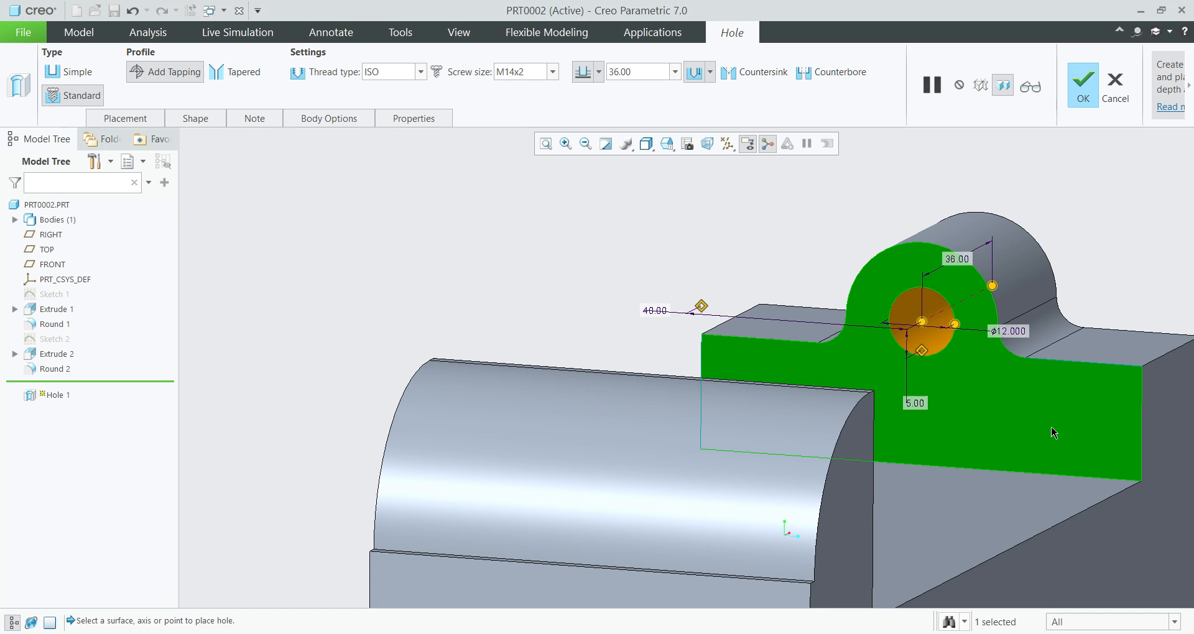
{"action": "left_click", "coordinate": [1083, 84]}
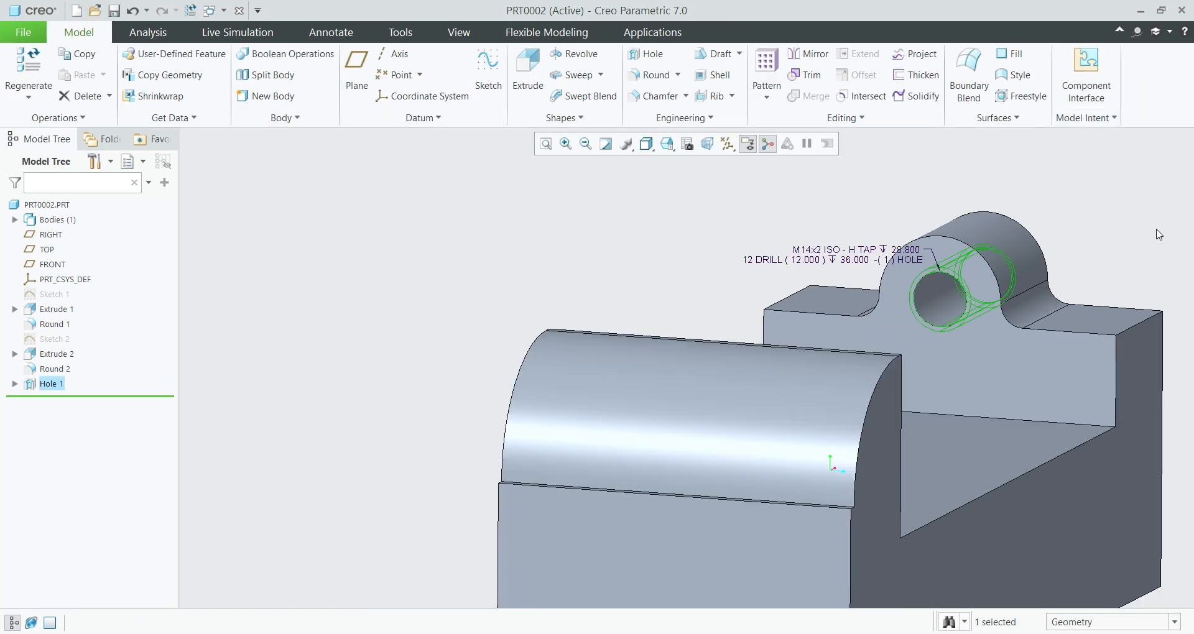
{"action": "left_click", "coordinate": [1157, 234]}
Step: Hide the thread note attached to the M14x2 hole
{"action": "middle_click_drag", "start_coordinate": [1059, 292], "coordinate": [785, 297]}
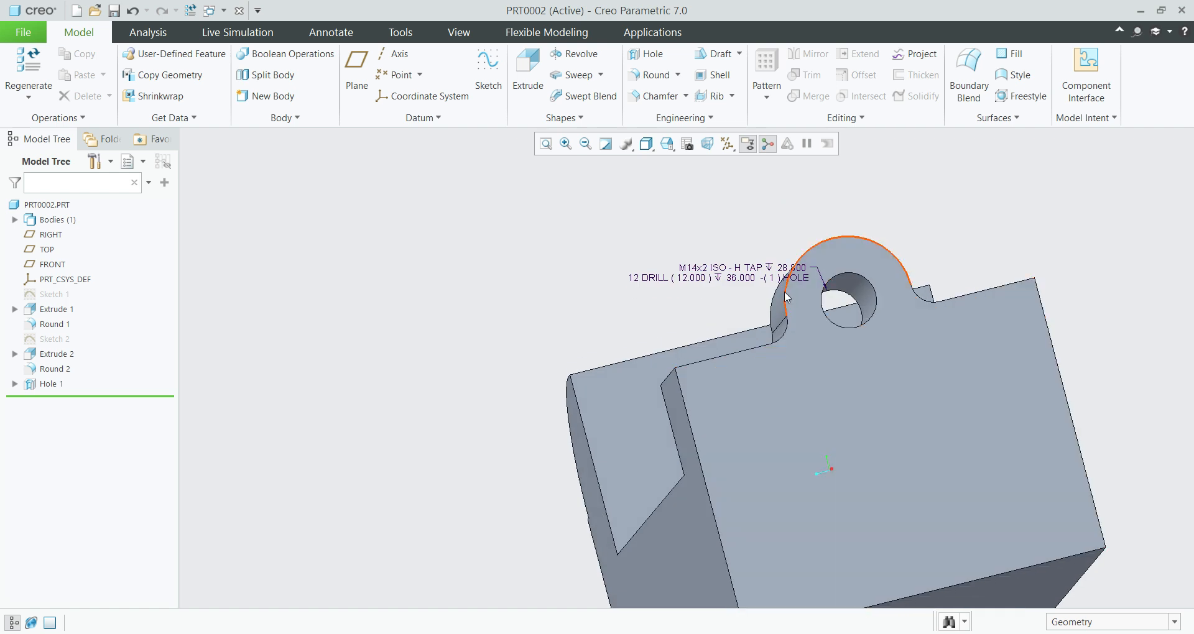
{"action": "scroll", "coordinate": [729, 295], "scroll_direction": "down", "scroll_amount": 2}
{"action": "left_click", "coordinate": [8, 384]}
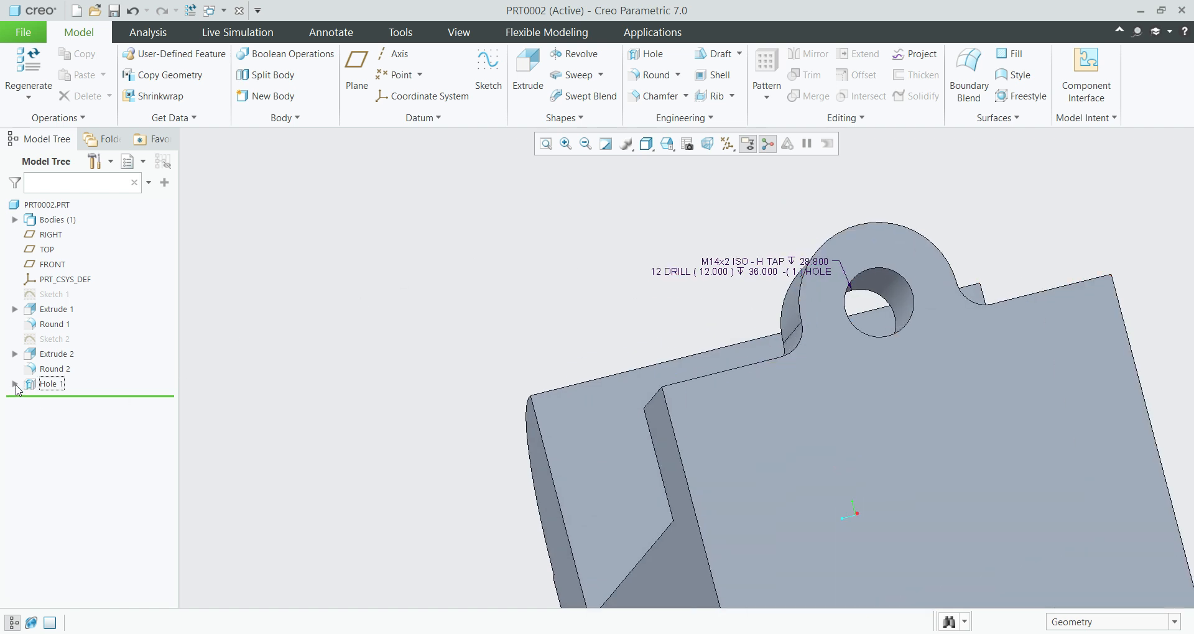
{"action": "left_click", "coordinate": [15, 384]}
{"action": "left_click", "coordinate": [54, 399]}
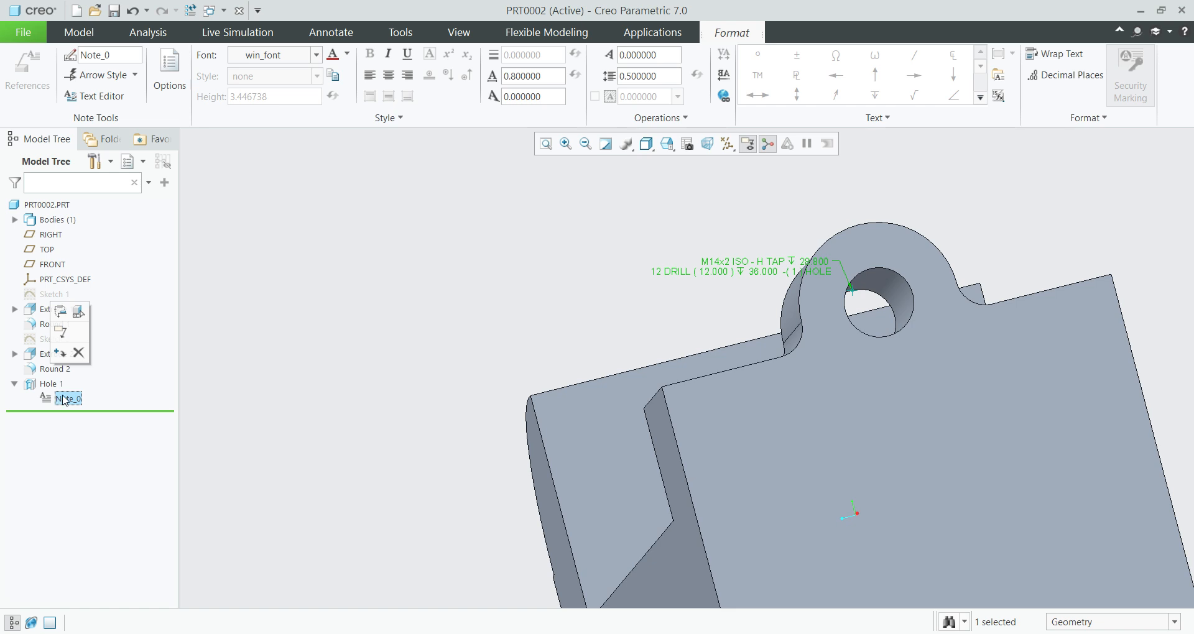
{"action": "right_click", "coordinate": [65, 400]}
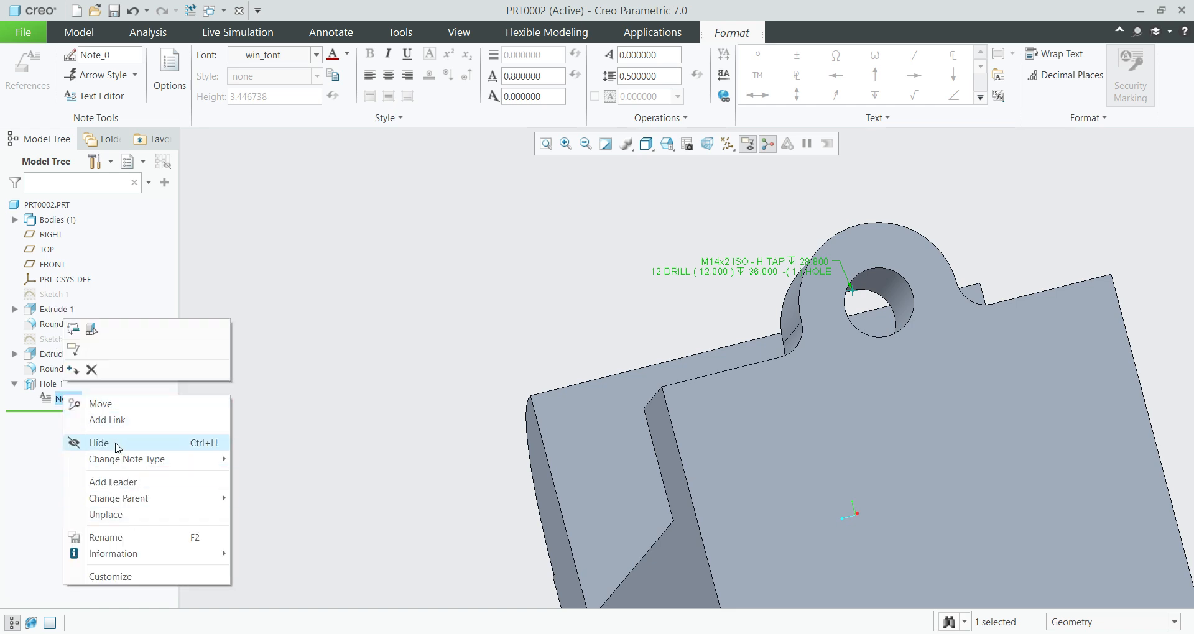
{"action": "left_click", "coordinate": [115, 443]}
Step: Start a sketch on the tall step's flat outer end face, viewed square-on, with the face's lower edge added as a reference
{"action": "middle_click_drag", "start_coordinate": [479, 333], "coordinate": [511, 587]}
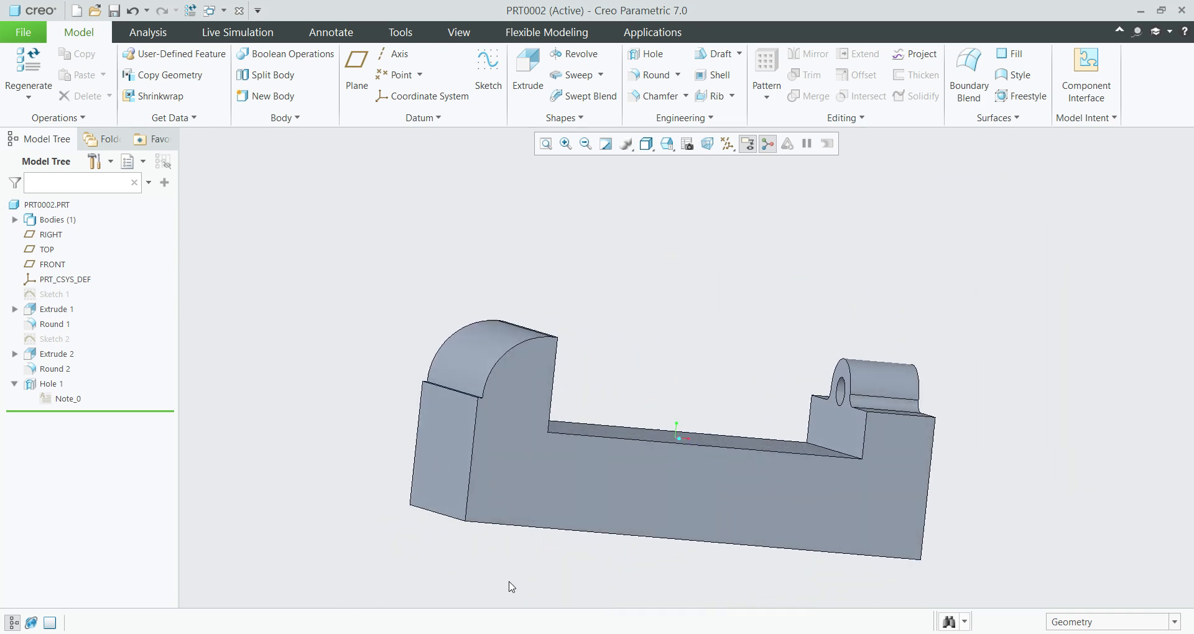
{"action": "middle_click_drag", "start_coordinate": [562, 506], "coordinate": [530, 517]}
{"action": "left_click", "coordinate": [517, 495]}
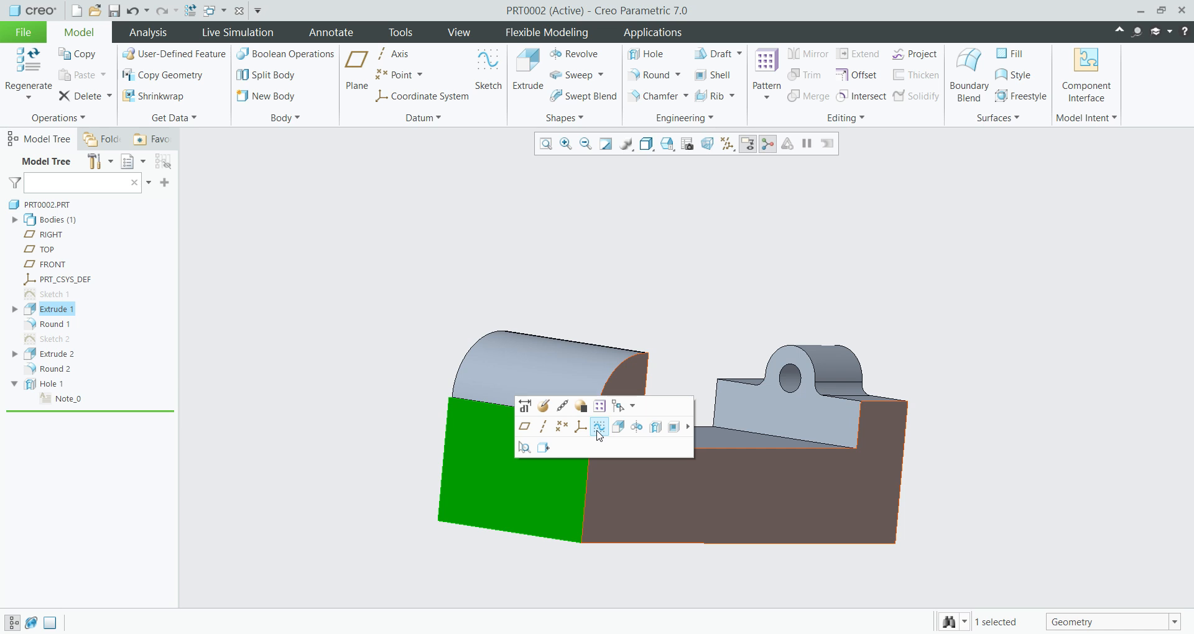
{"action": "left_click", "coordinate": [599, 427]}
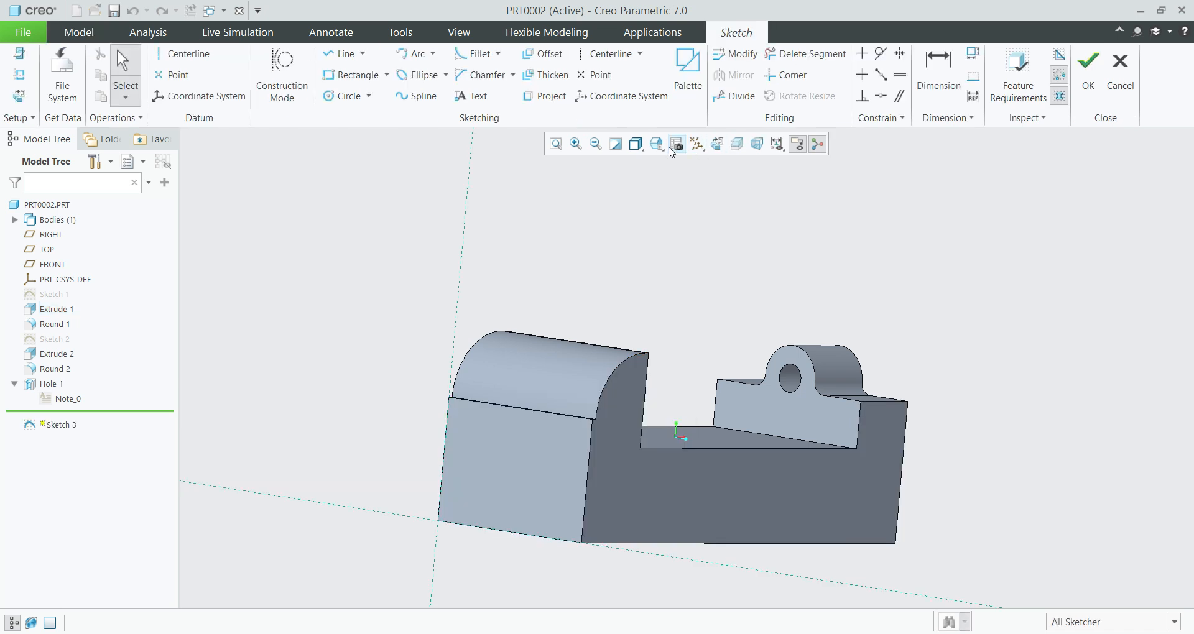
{"action": "left_click", "coordinate": [717, 144]}
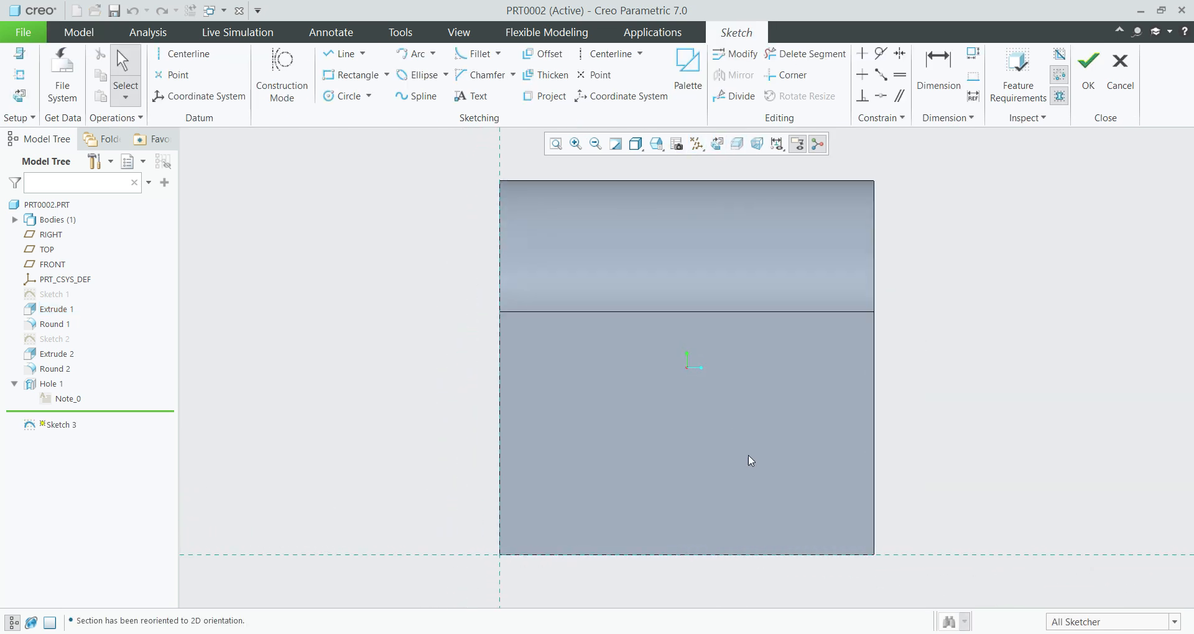
{"action": "left_click", "coordinate": [17, 80]}
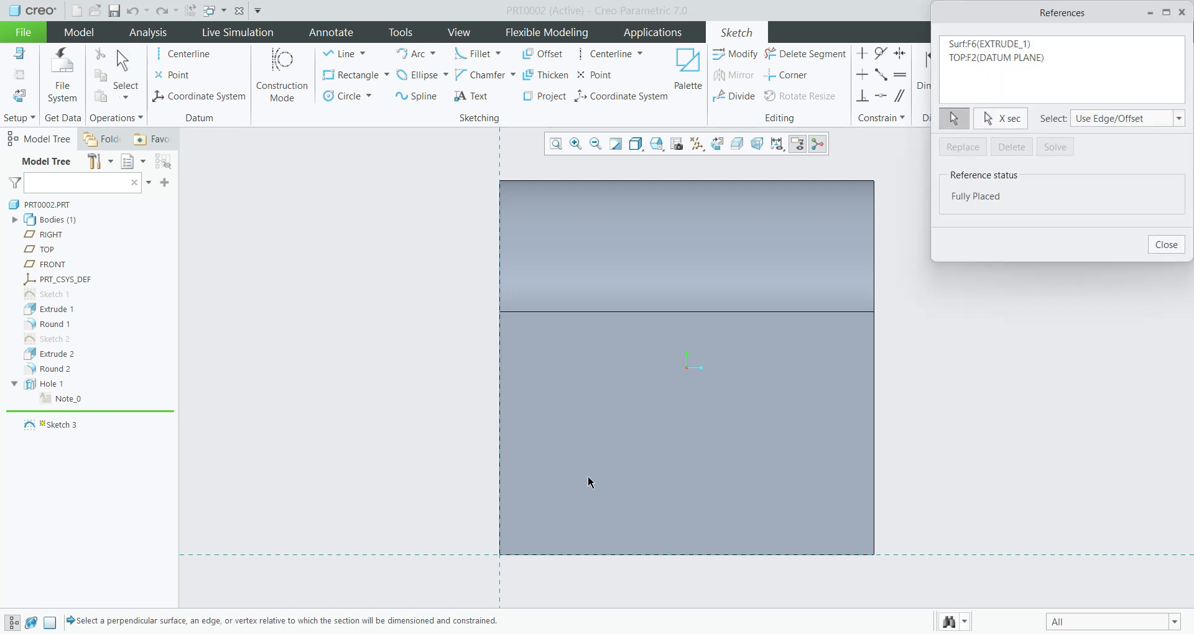
{"action": "left_click", "coordinate": [639, 556]}
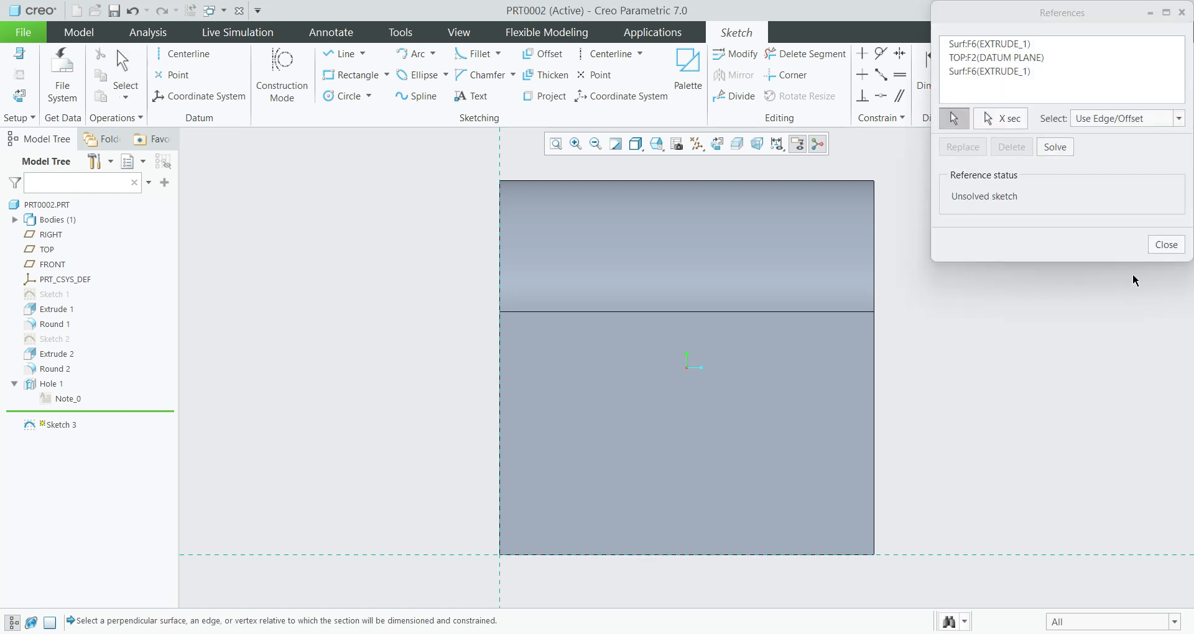
{"action": "left_click", "coordinate": [1166, 245]}
Step: Draw a vertical datum centerline through the midpoint of the end face's lower edge
{"action": "left_click", "coordinate": [185, 54]}
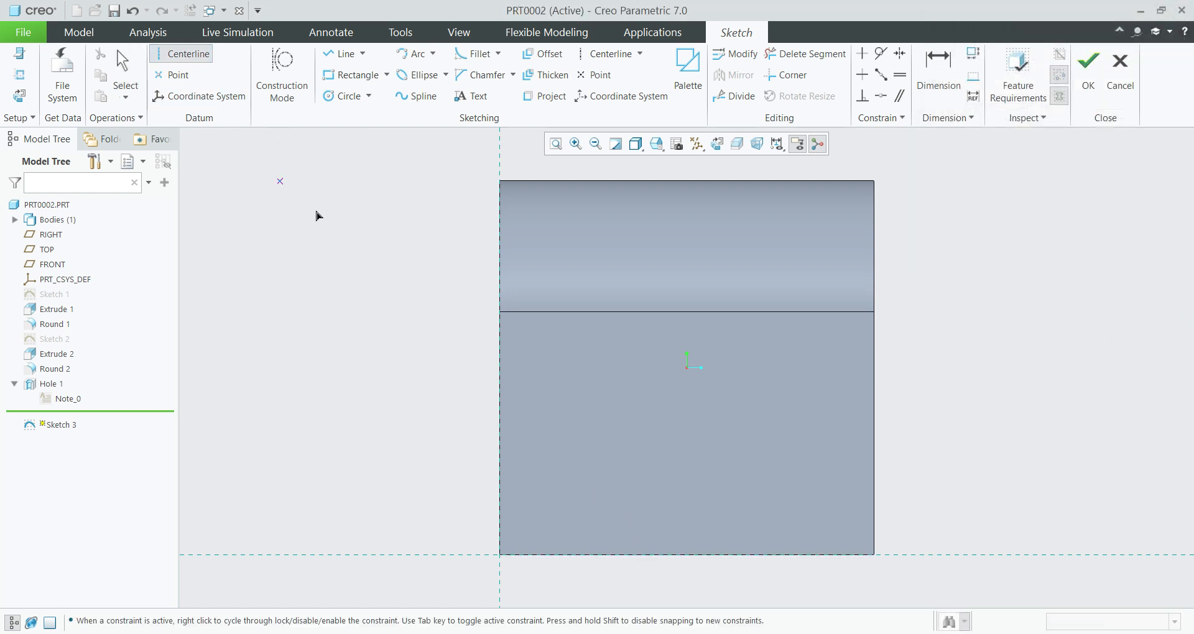
{"action": "left_click", "coordinate": [687, 554]}
{"action": "left_click", "coordinate": [691, 426]}
{"action": "middle_click", "coordinate": [975, 446]}
Step: Sketch a closed stepped profile across the centerline from the lower edge, about 34 by 17.5 mm below and 28 by 13 mm above
{"action": "scroll", "coordinate": [788, 412], "scroll_direction": "up", "scroll_amount": 3}
{"action": "scroll", "coordinate": [746, 479], "scroll_direction": "down", "scroll_amount": 4}
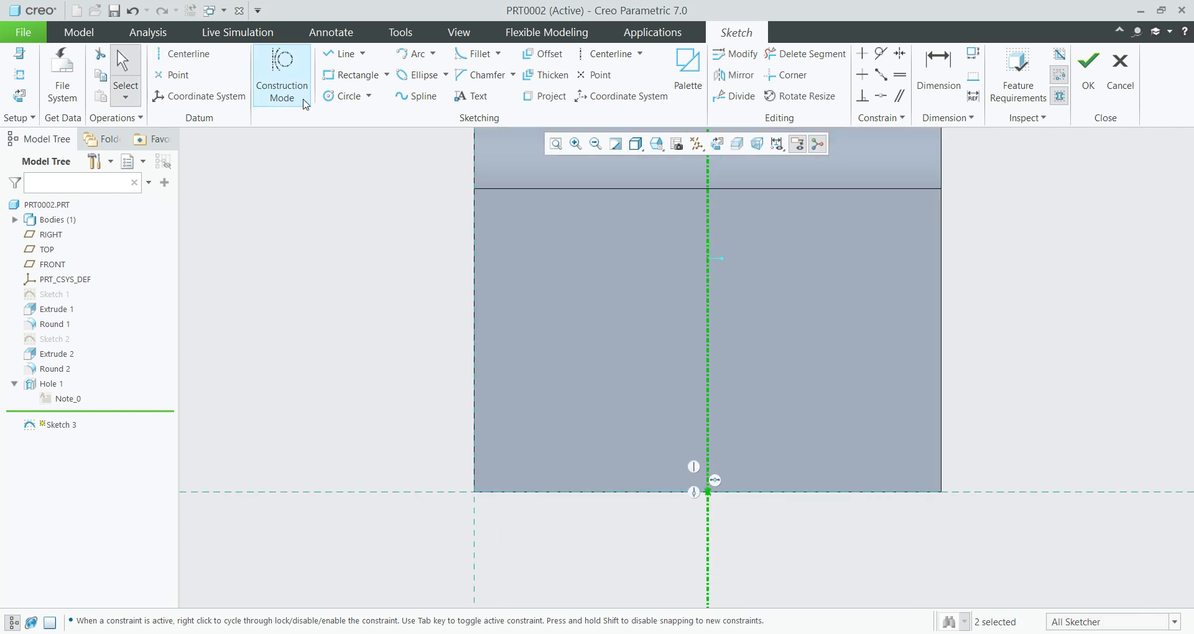
{"action": "left_click", "coordinate": [342, 53]}
{"action": "scroll", "coordinate": [630, 520], "scroll_direction": "down", "scroll_amount": 1}
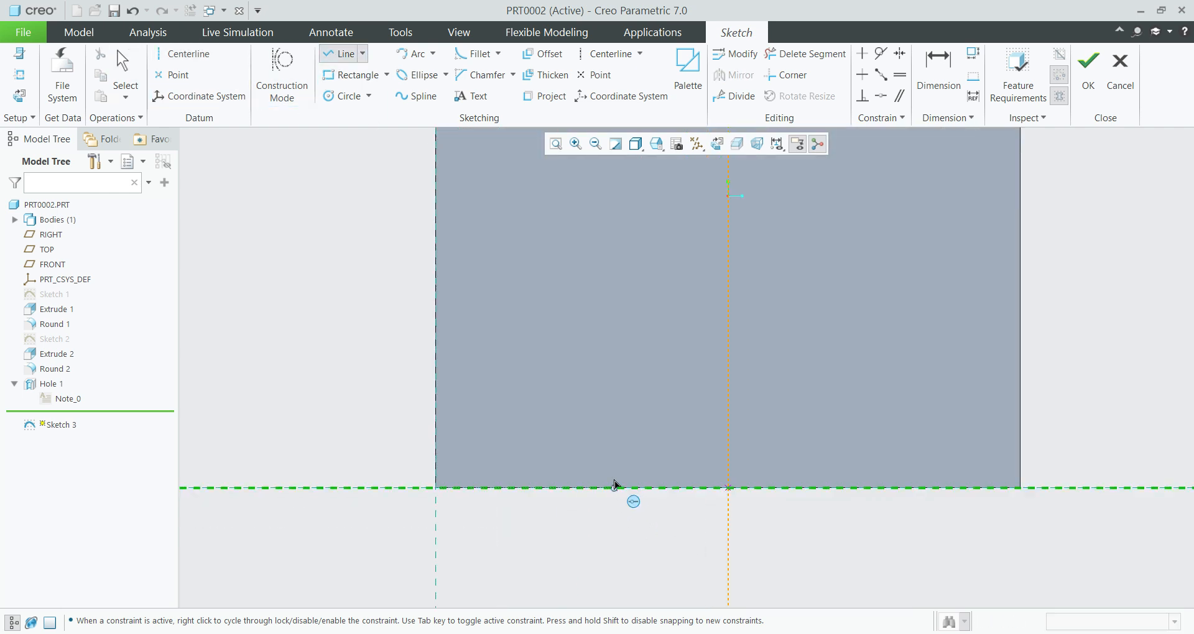
{"action": "left_click", "coordinate": [594, 488]}
{"action": "left_click", "coordinate": [594, 360]}
{"action": "left_click", "coordinate": [609, 360]}
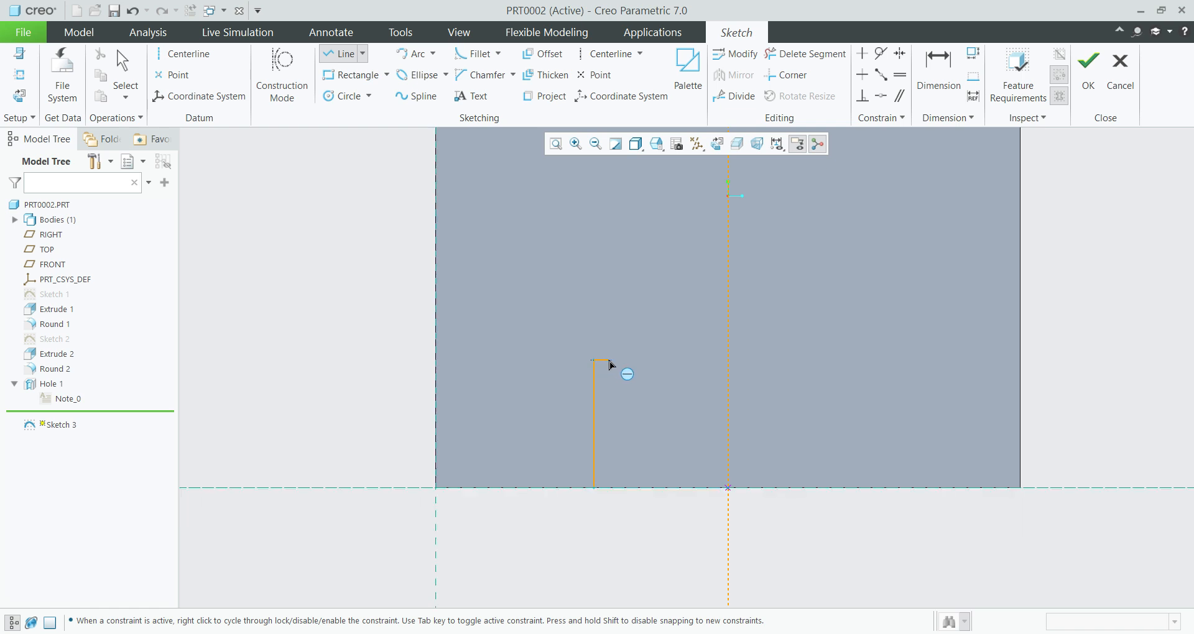
{"action": "left_click", "coordinate": [610, 263]}
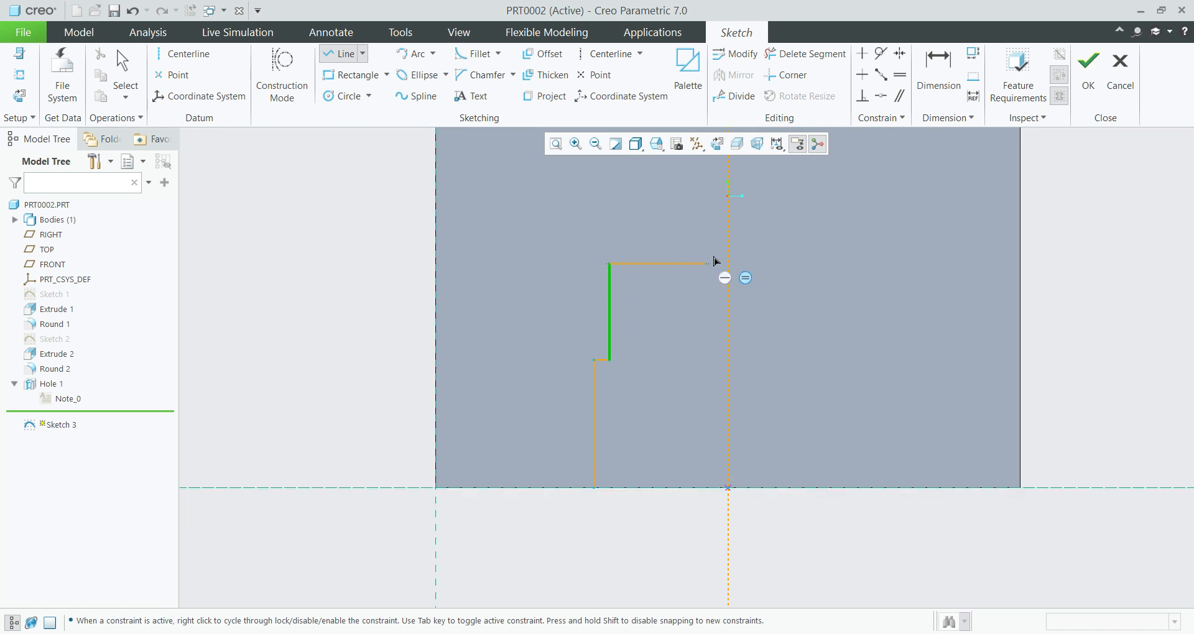
{"action": "middle_click", "coordinate": [816, 269]}
{"action": "left_click", "coordinate": [817, 269]}
{"action": "left_click", "coordinate": [817, 365]}
{"action": "middle_click", "coordinate": [843, 365]}
{"action": "left_click", "coordinate": [840, 361]}
{"action": "left_click", "coordinate": [840, 491]}
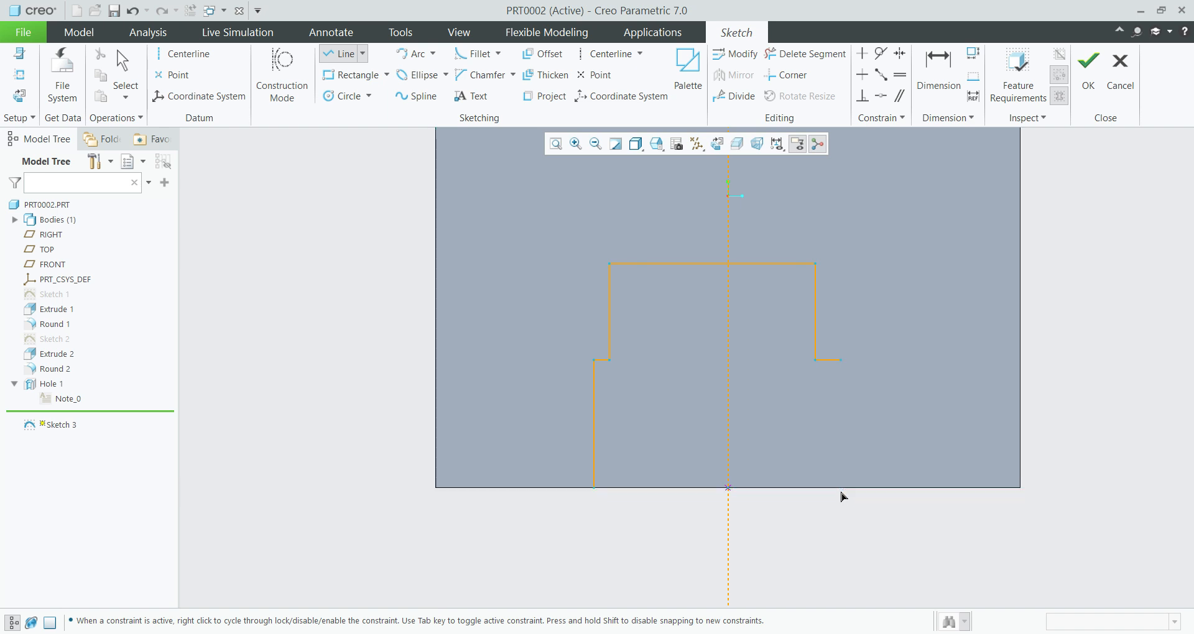
{"action": "left_click", "coordinate": [594, 488]}
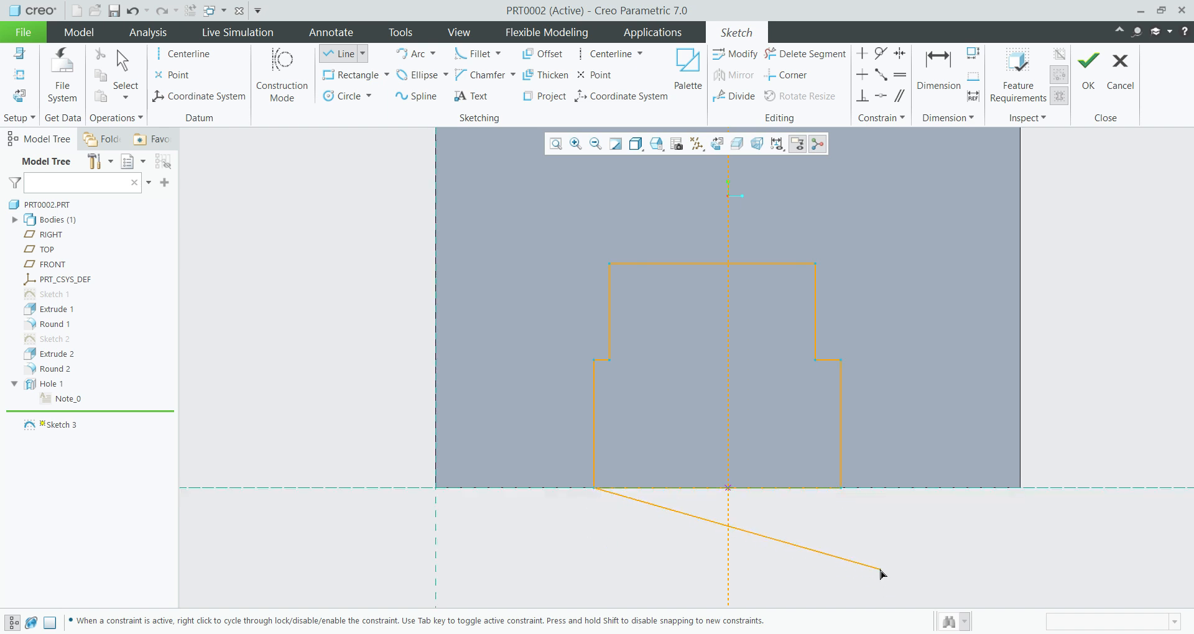
{"action": "middle_click", "coordinate": [762, 543]}
{"action": "scroll", "coordinate": [761, 540], "scroll_direction": "down", "scroll_amount": 1}
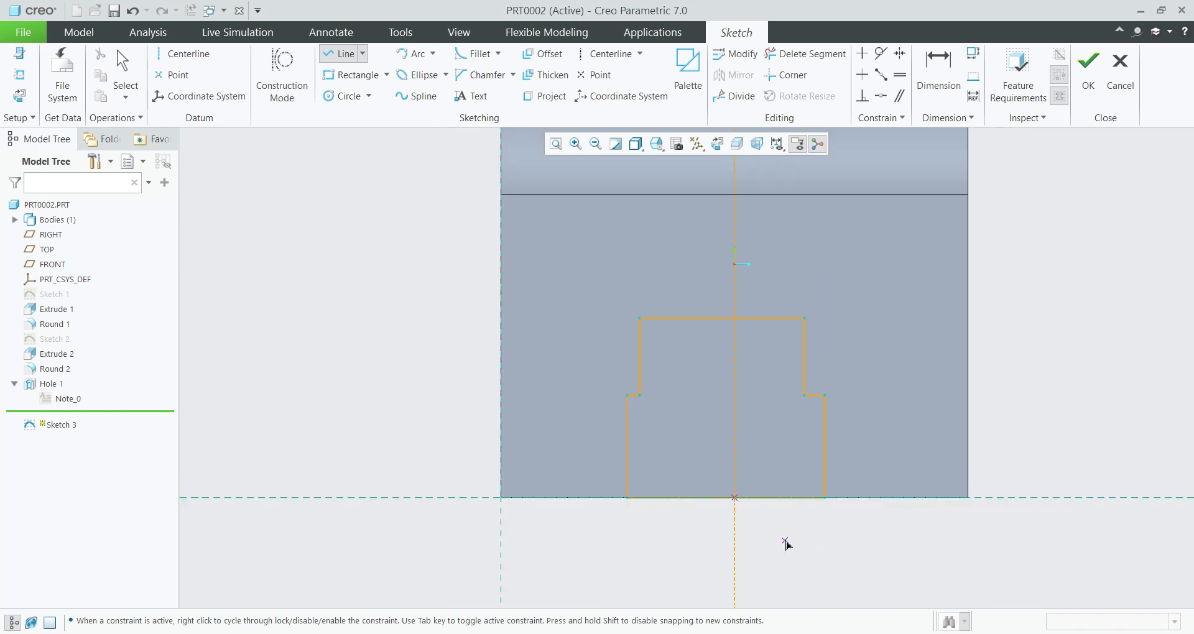
Step: Dimension the overall width of the profile's lower section and set it to 36 mm
{"action": "left_click", "coordinate": [933, 69]}
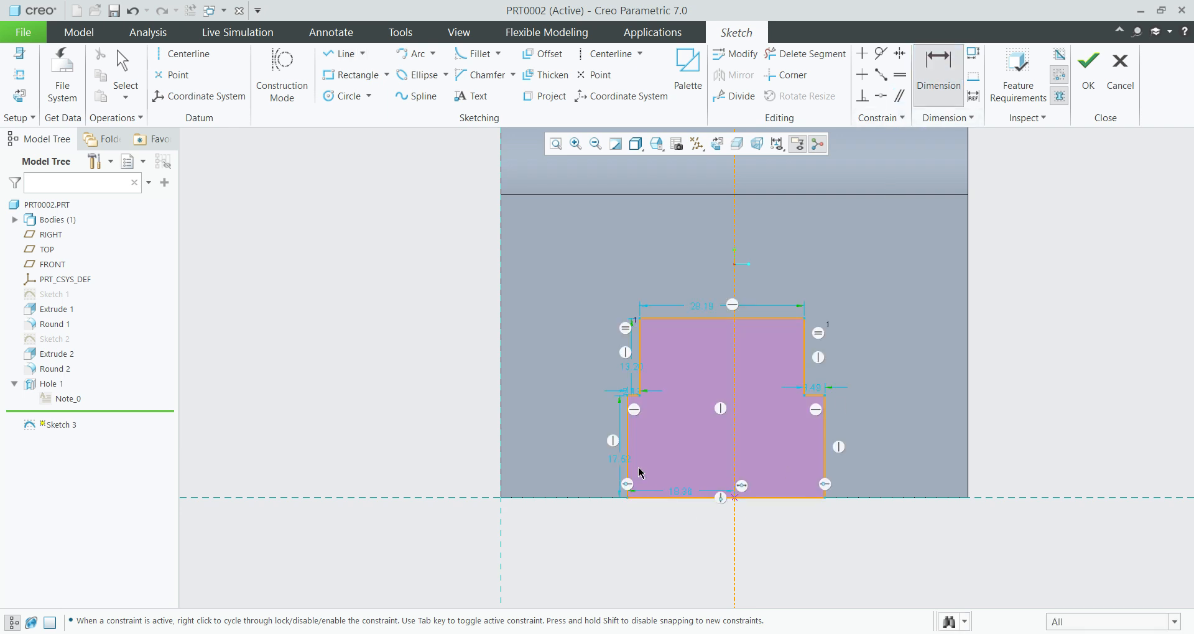
{"action": "left_click", "coordinate": [827, 465]}
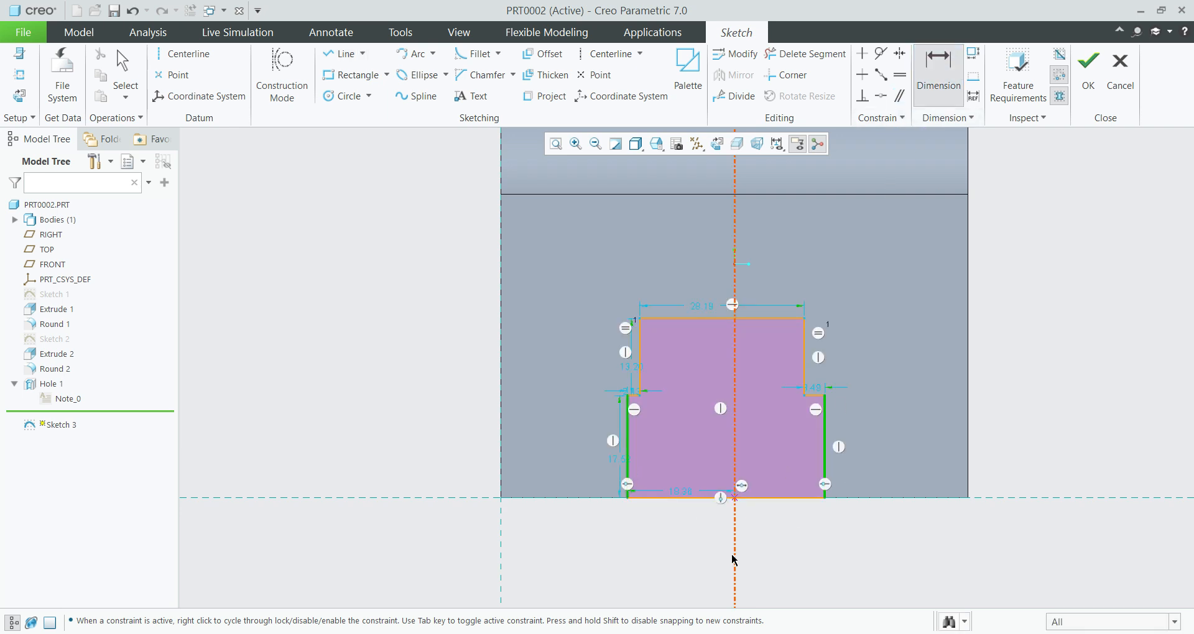
{"action": "middle_click", "coordinate": [768, 540]}
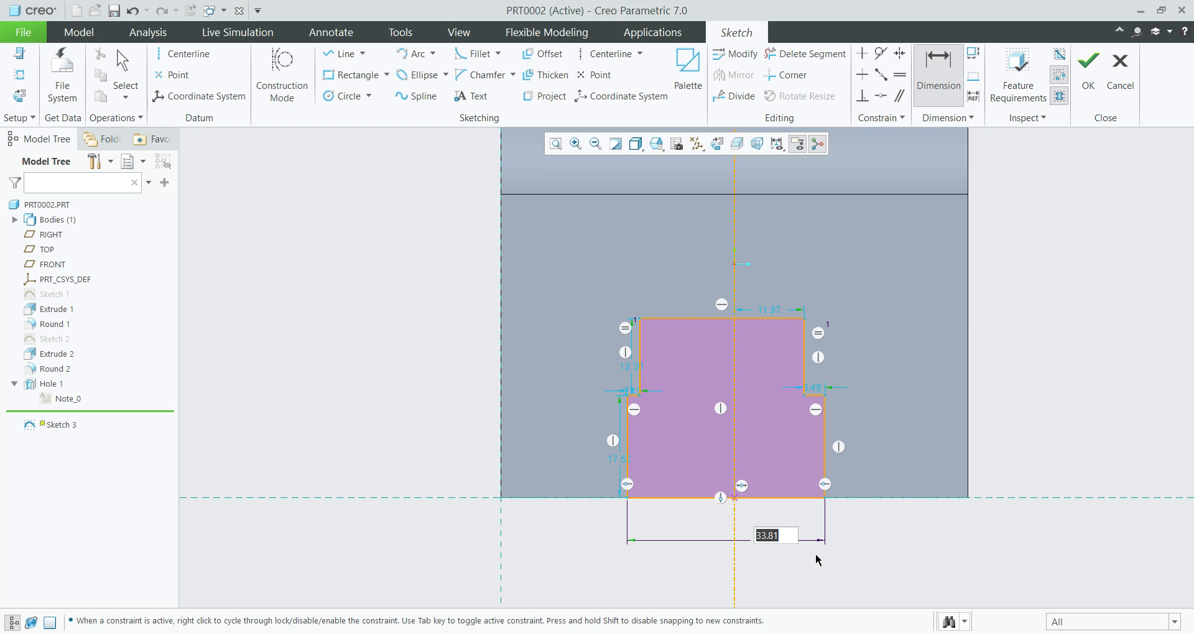
{"action": "type", "text": "36"}
{"action": "key", "text": "Return"}
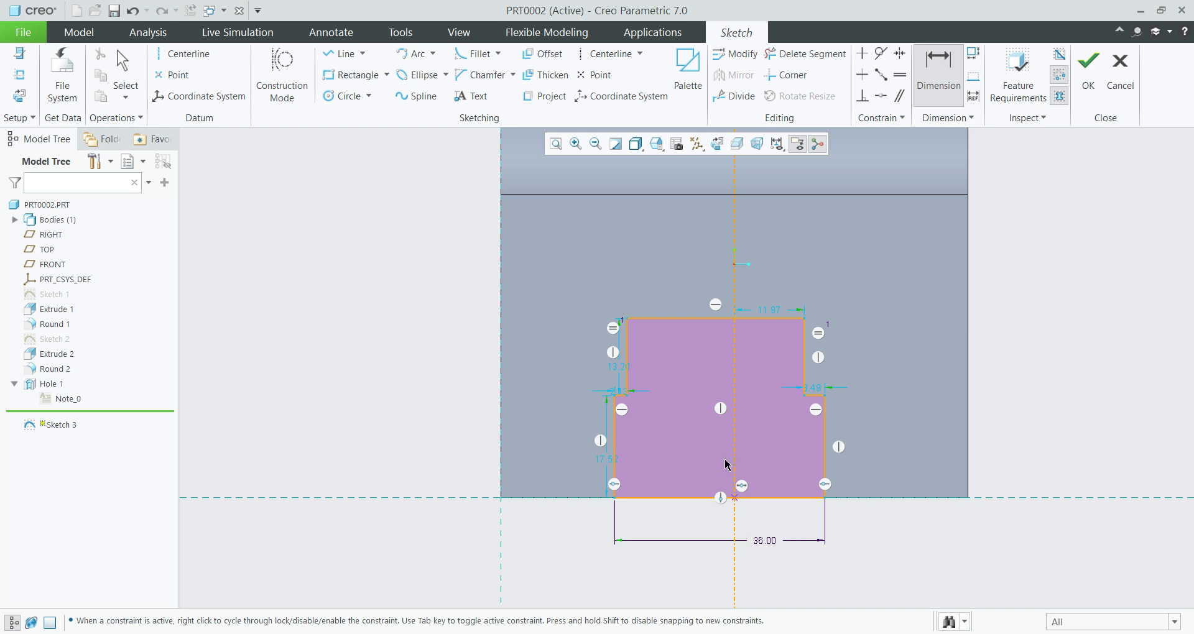
Step: Center the lower section by dimensioning its side from the centerline as 36/2 mm
{"action": "left_click", "coordinate": [735, 467]}
{"action": "left_click", "coordinate": [615, 472]}
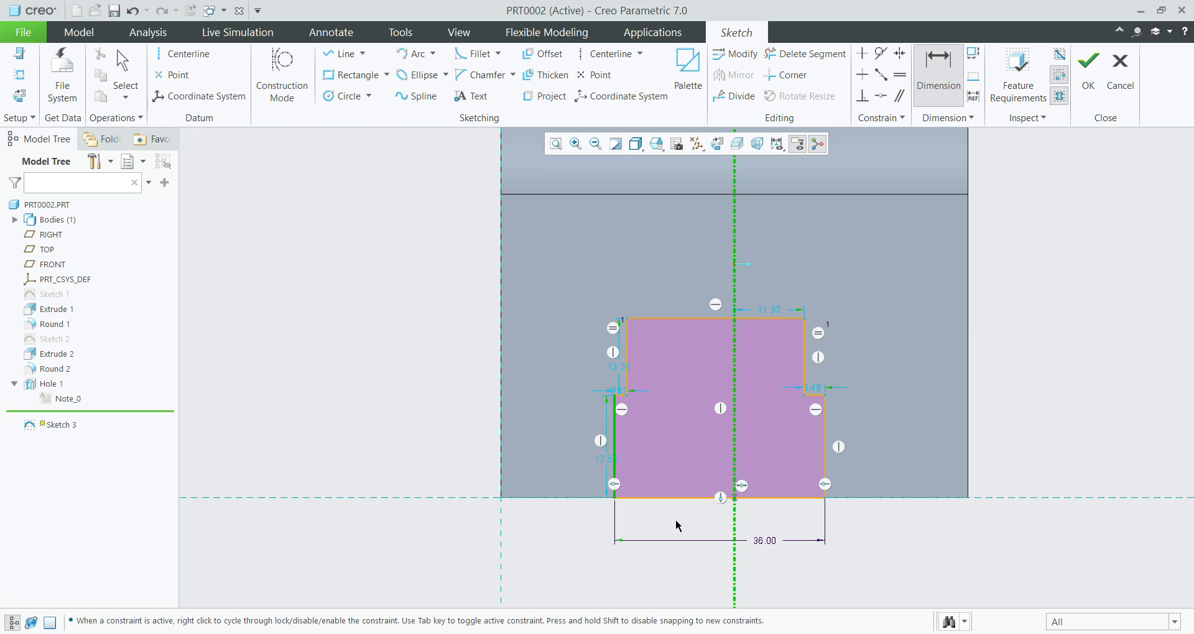
{"action": "middle_click", "coordinate": [676, 518]}
{"action": "type", "text": "36"}
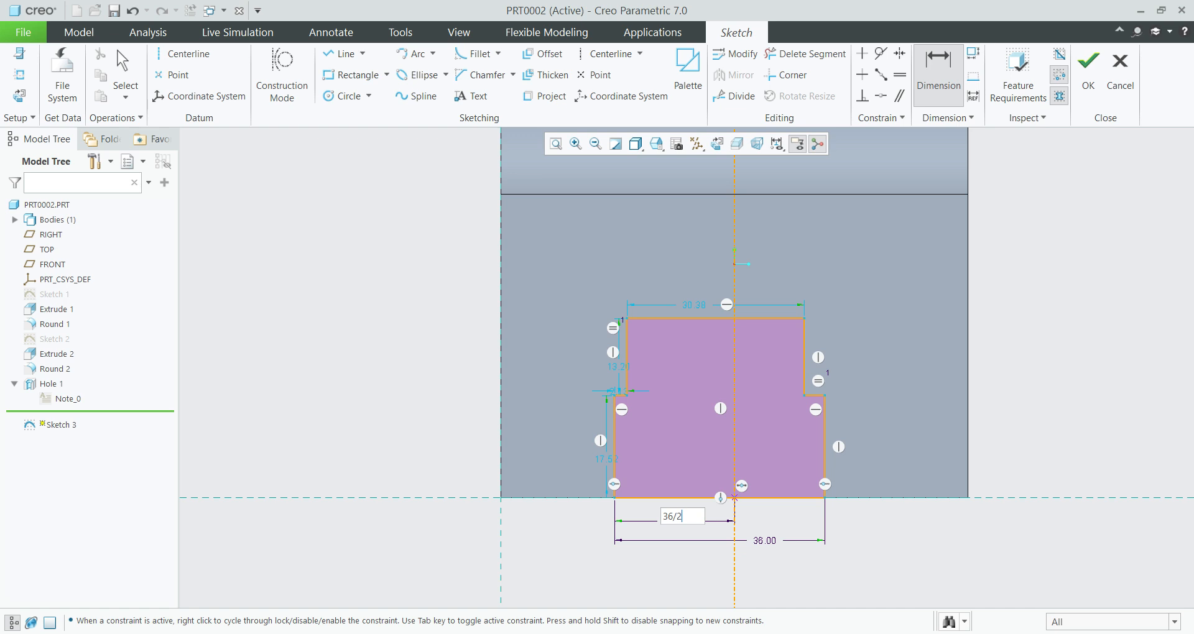
{"action": "type", "text": "/2"}
{"action": "key", "text": "Return"}
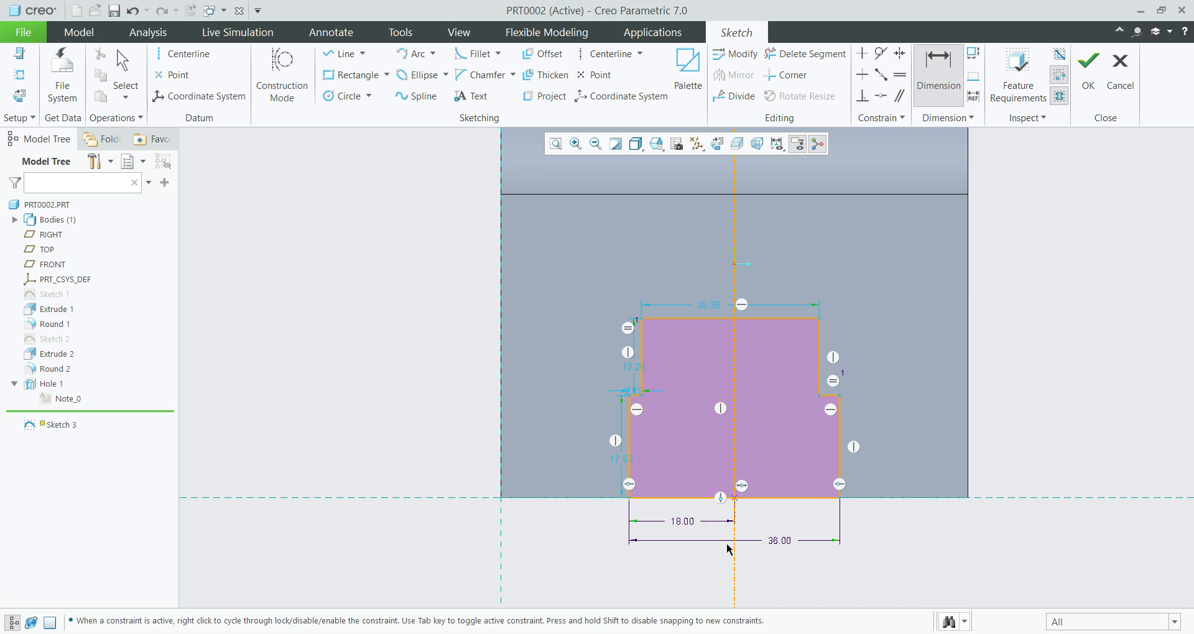
Step: Set the upper section's width to 32 mm and the distance from its side to the centerline to 16 mm
{"action": "left_click", "coordinate": [764, 318]}
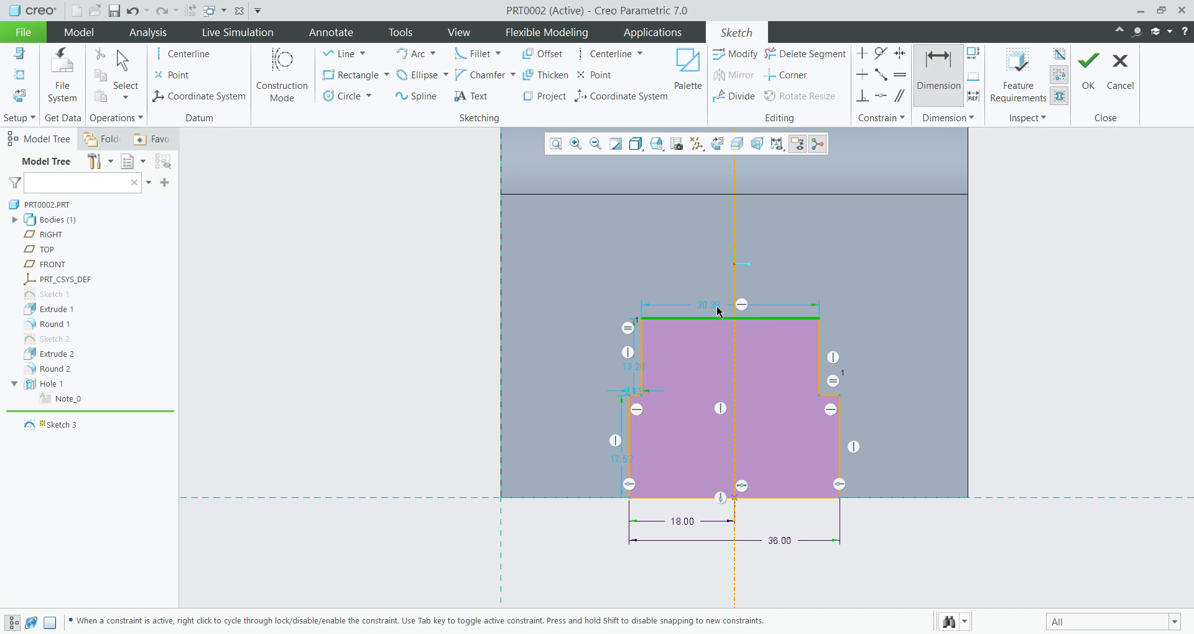
{"action": "middle_click", "coordinate": [763, 290]}
{"action": "type", "text": "32"}
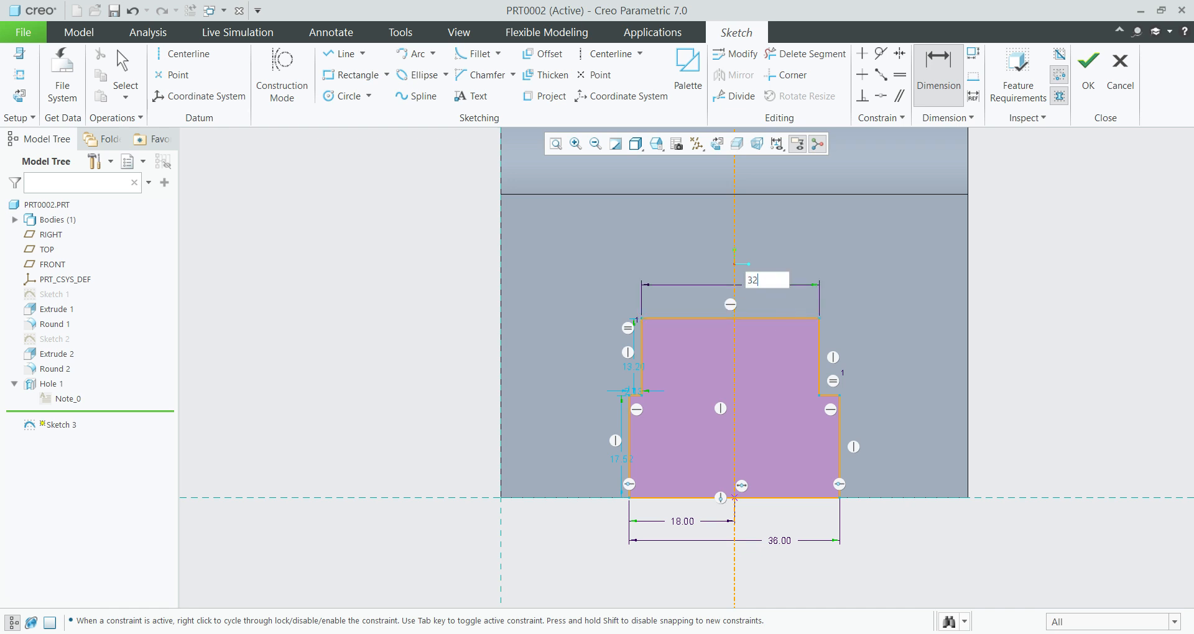
{"action": "key", "text": "Return"}
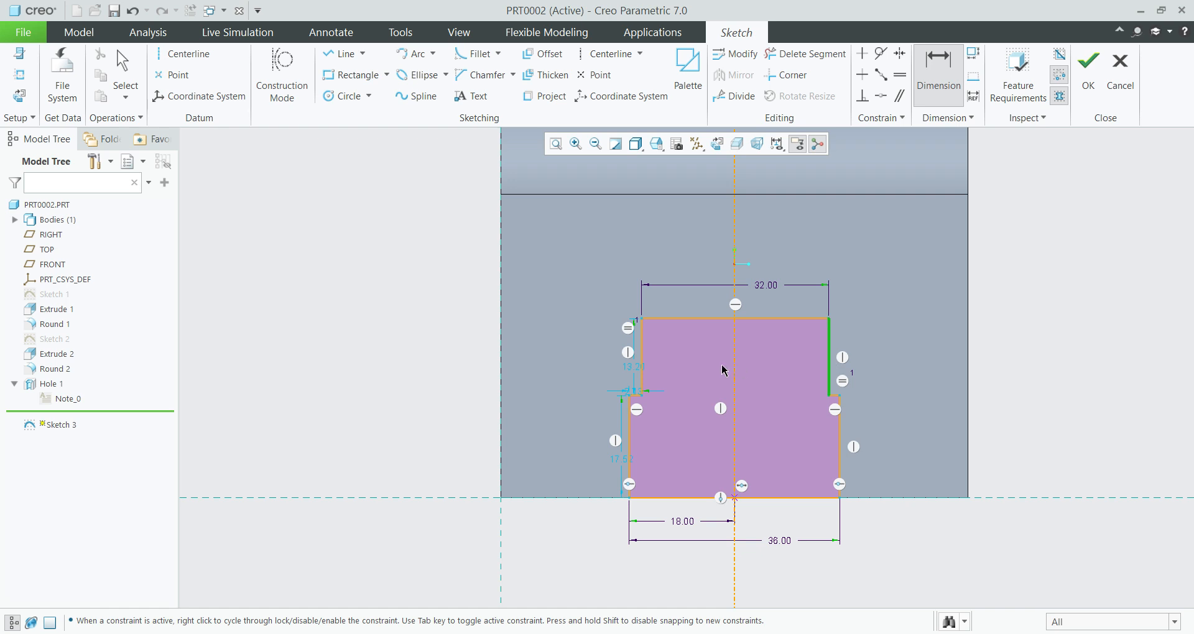
{"action": "left_click", "coordinate": [734, 373]}
{"action": "middle_click", "coordinate": [774, 305]}
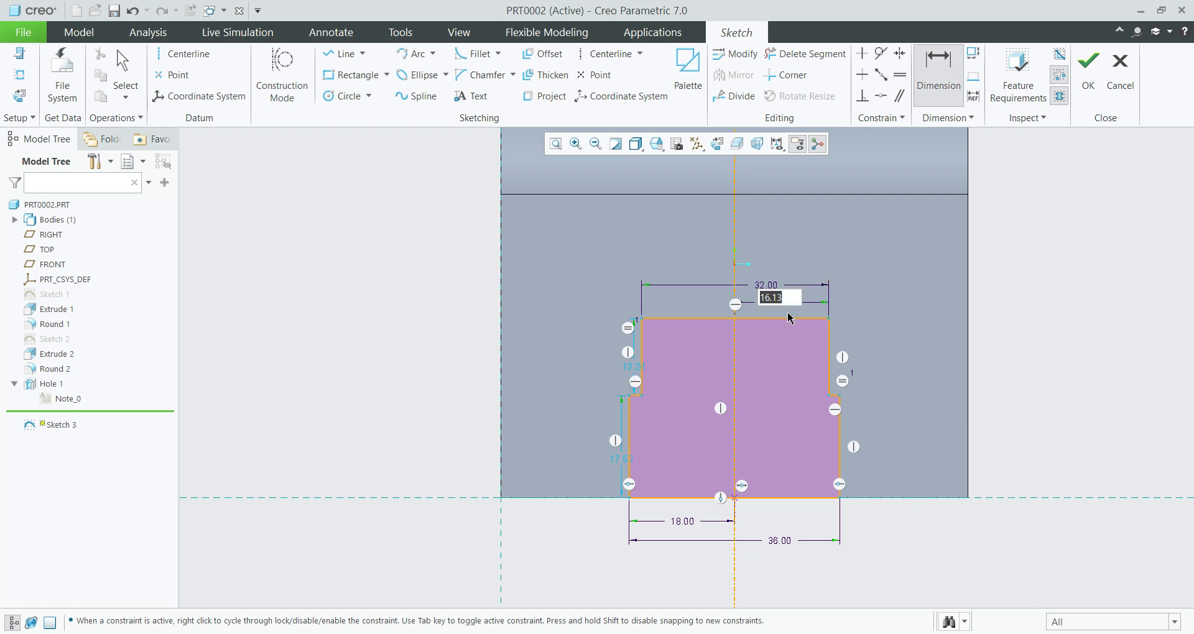
{"action": "type", "text": "16"}
{"action": "key", "text": "Return"}
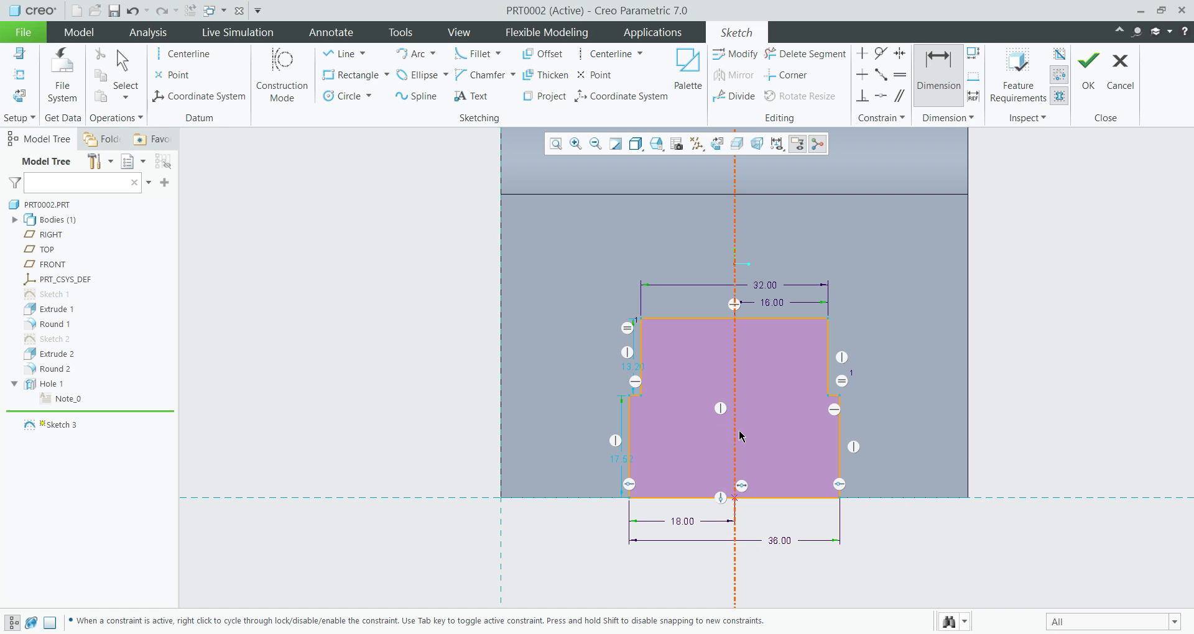
Step: Set the heights of the profile's lower and upper sections to 22 mm each and finish the sketch
{"action": "scroll", "coordinate": [619, 436], "scroll_direction": "up", "scroll_amount": 1}
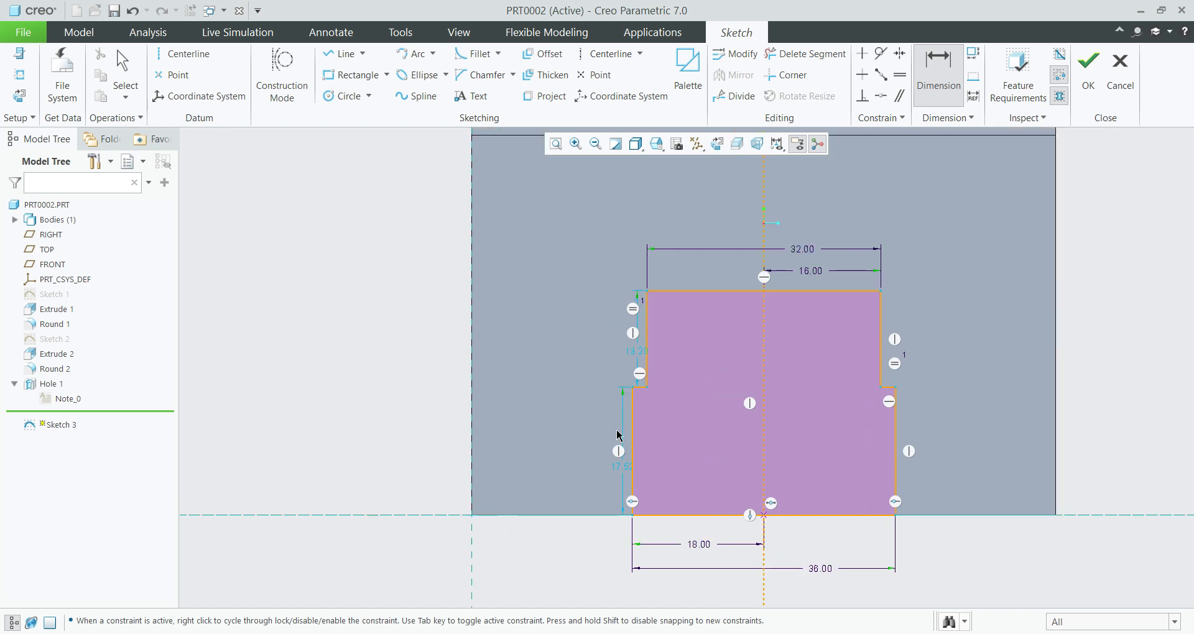
{"action": "double_click", "coordinate": [622, 468]}
{"action": "type", "text": "22"}
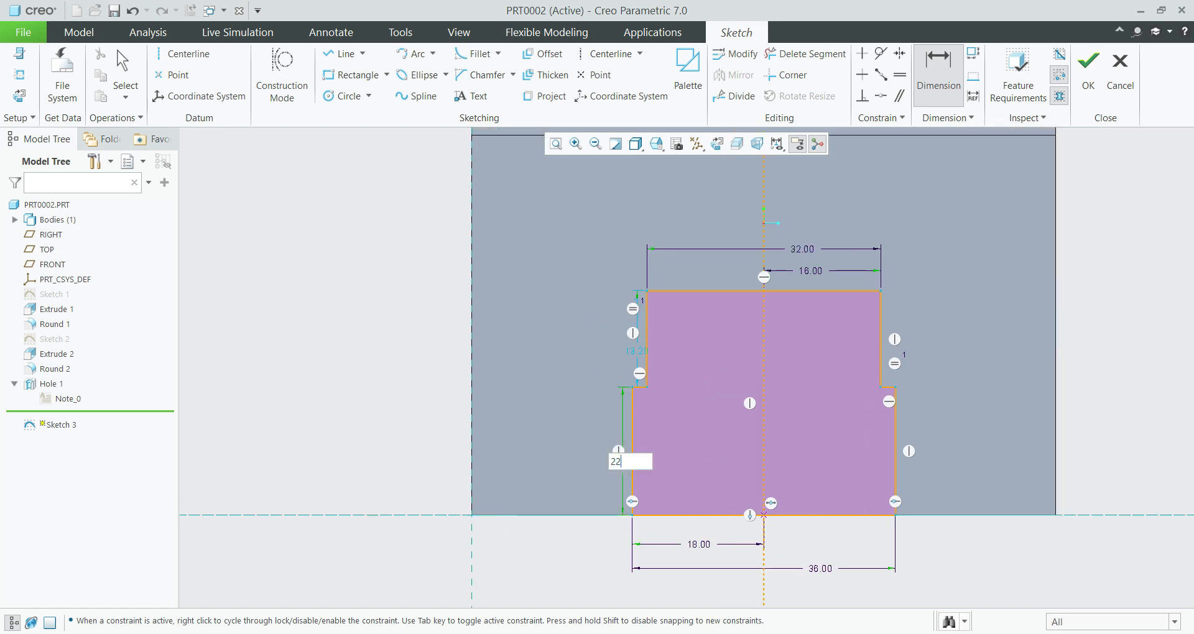
{"action": "key", "text": "Return"}
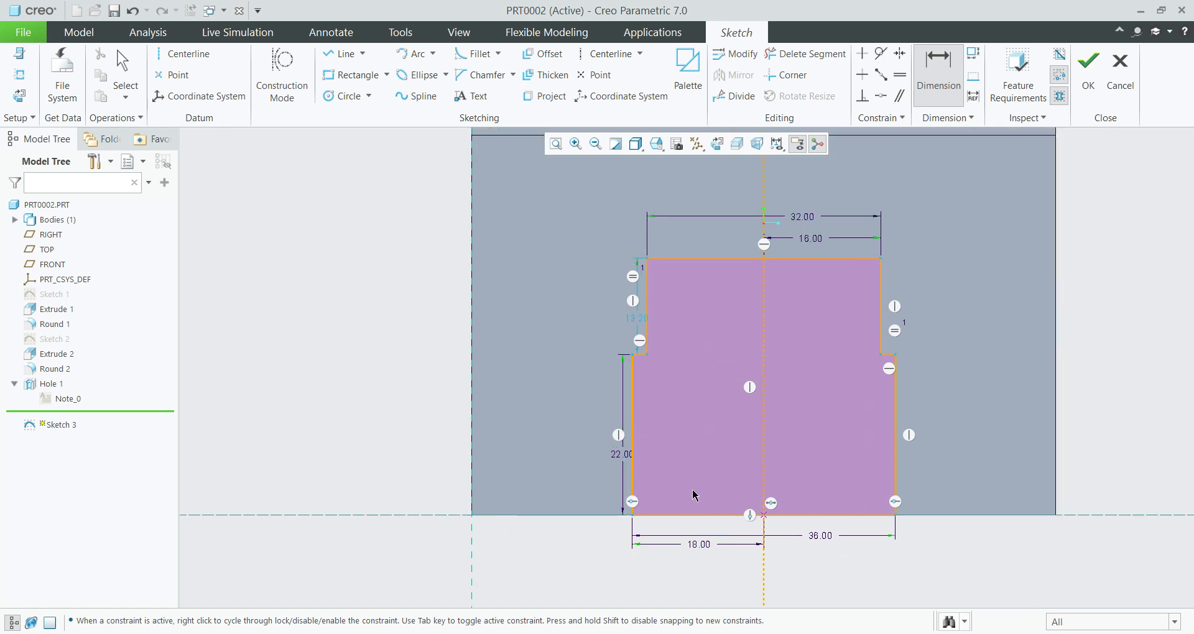
{"action": "double_click", "coordinate": [637, 319]}
{"action": "type", "text": "22"}
{"action": "key", "text": "Return"}
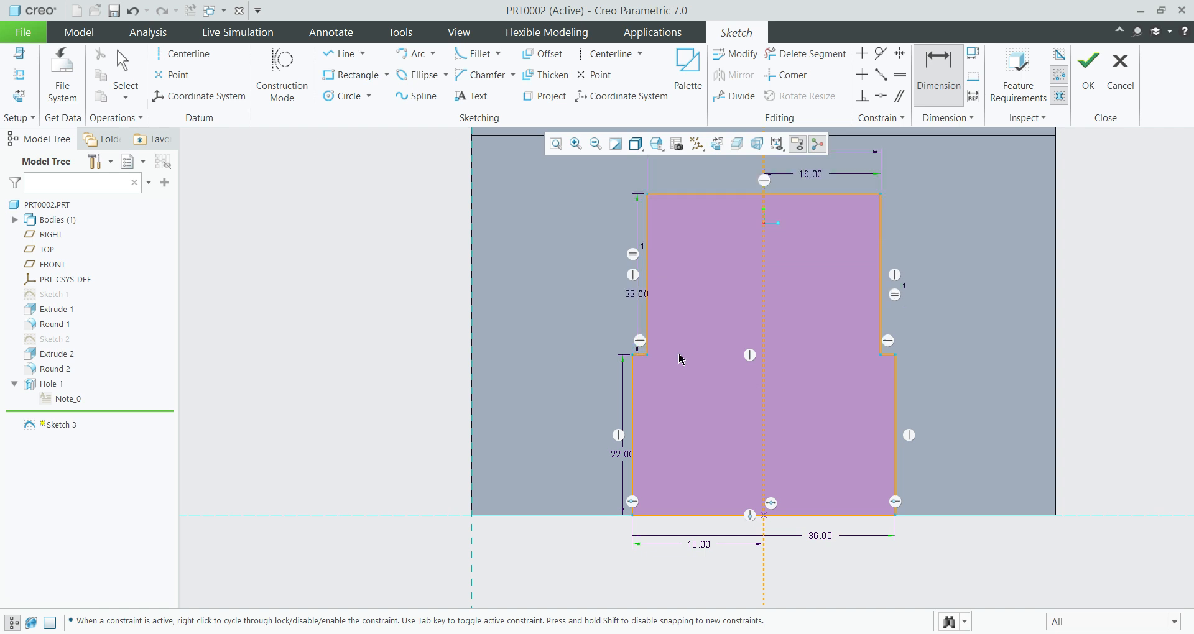
{"action": "scroll", "coordinate": [725, 389], "scroll_direction": "down", "scroll_amount": 2}
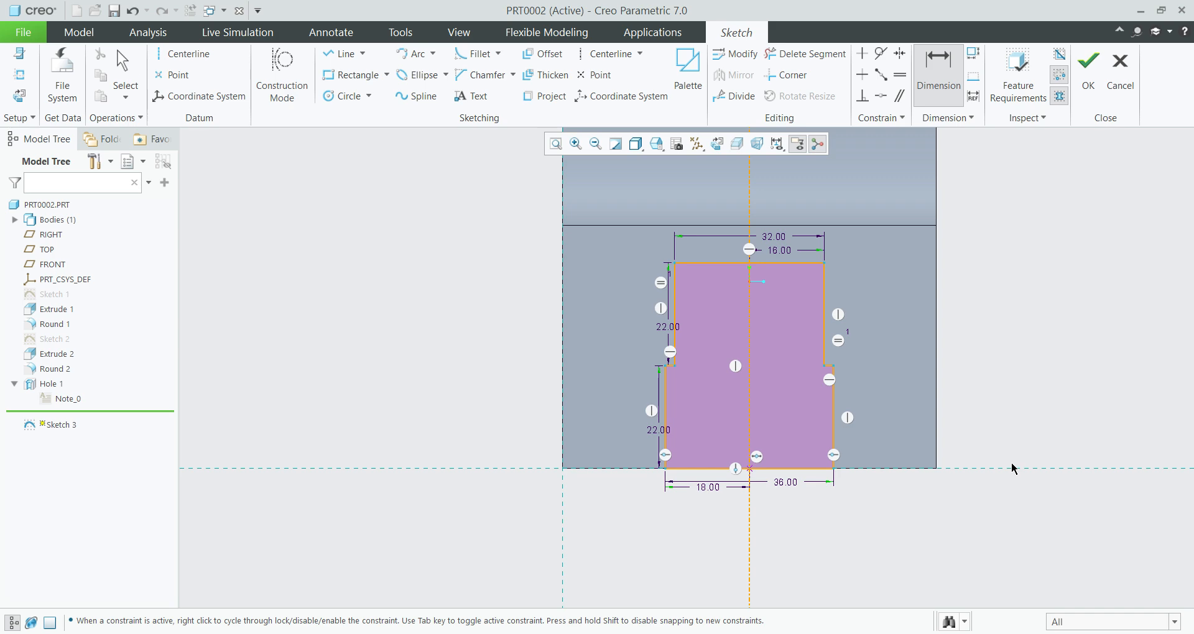
{"action": "left_click", "coordinate": [1089, 67]}
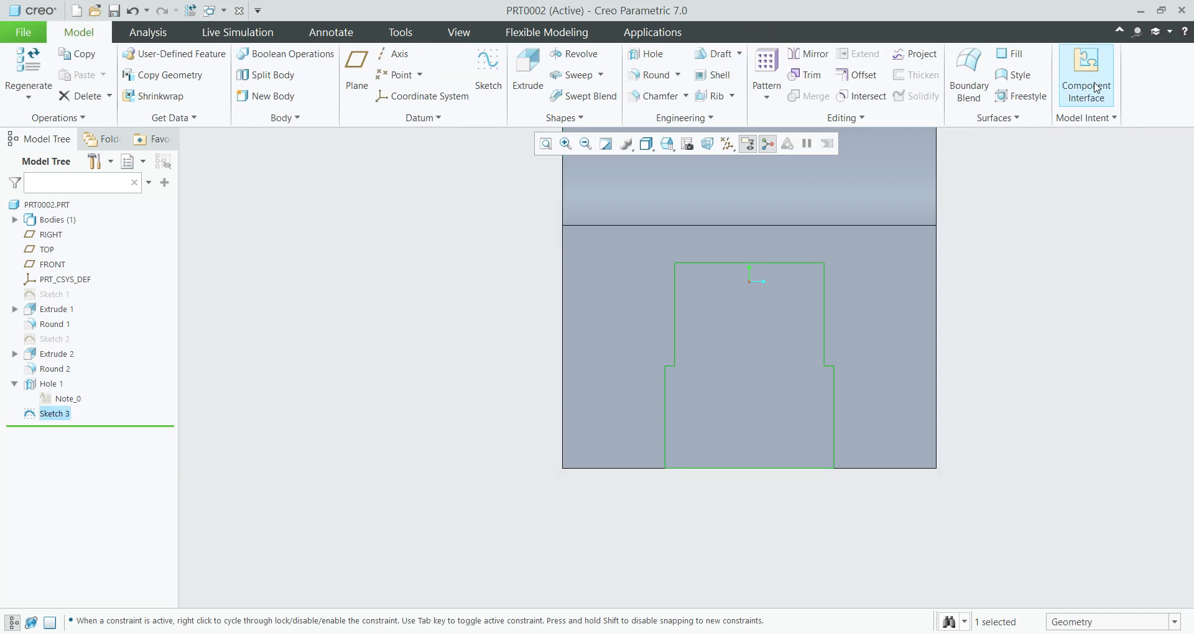
Step: Extrude the stepped profile as a material-removing cut, with the direction flipped into the part and running through its full length
{"action": "left_click", "coordinate": [528, 69]}
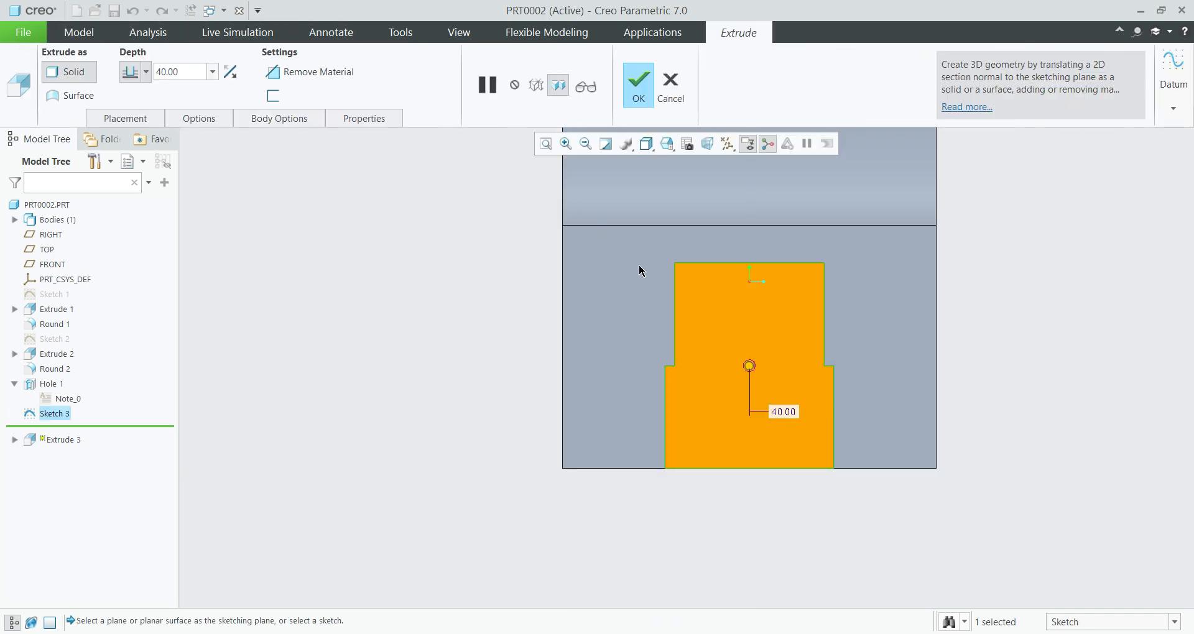
{"action": "key", "text": "ctrl+d"}
{"action": "left_click", "coordinate": [230, 72]}
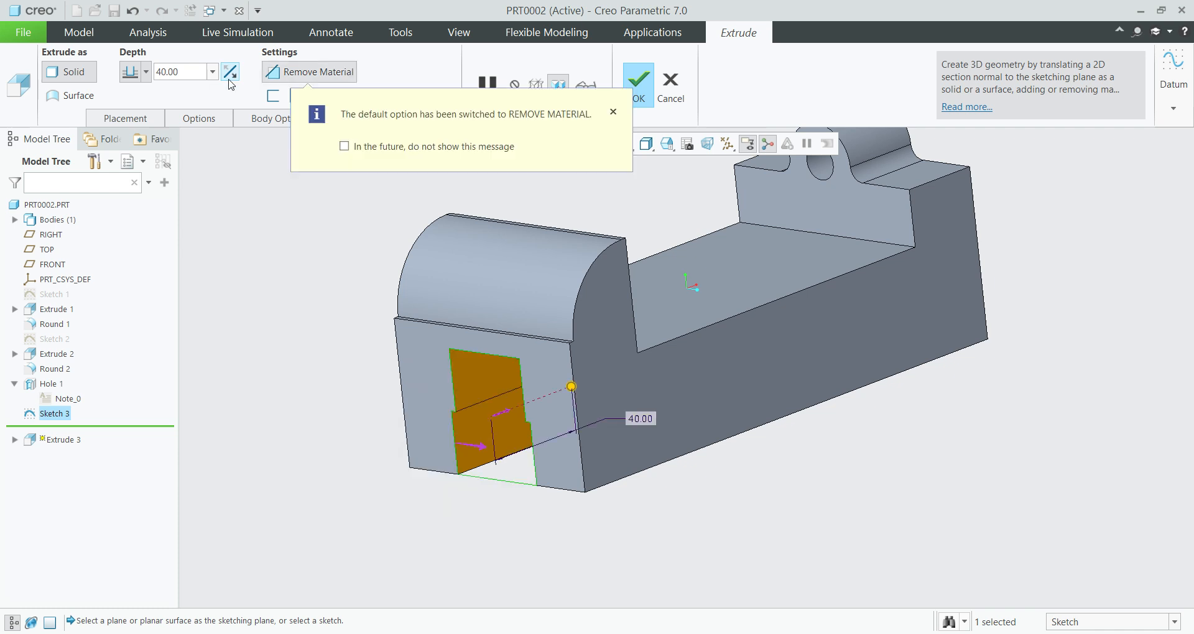
{"action": "left_click", "coordinate": [145, 71]}
{"action": "left_click", "coordinate": [131, 160]}
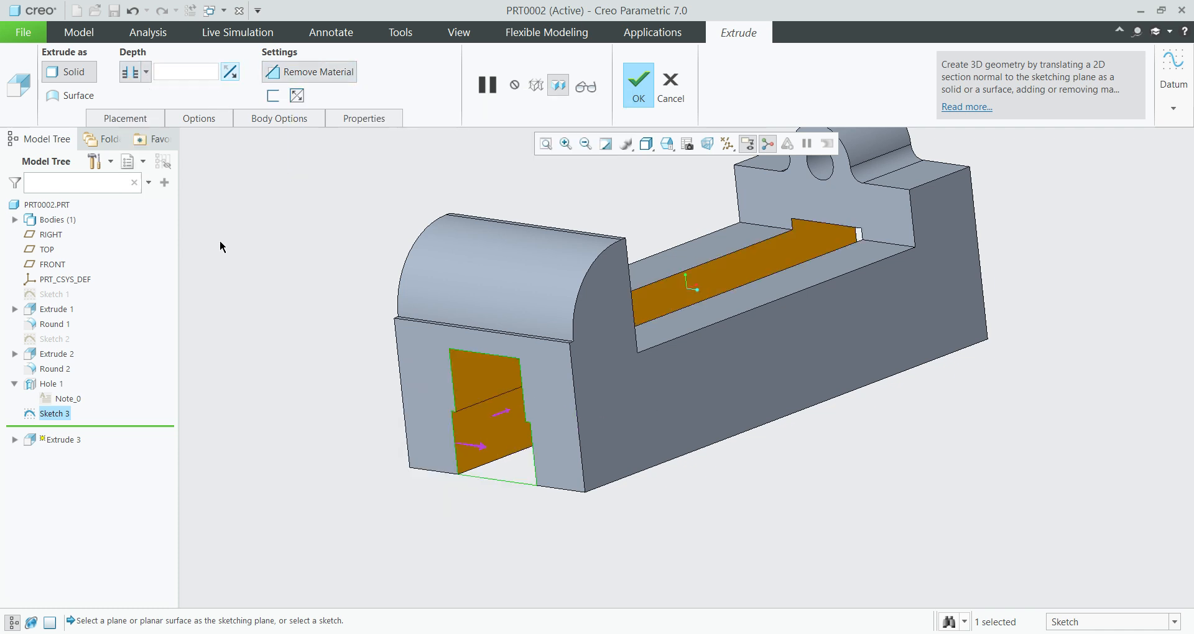
{"action": "left_click", "coordinate": [638, 85]}
Step: Examine the part with its stepped slot and compare it with the reference drawing SK 16.JPG in the image viewer
{"action": "middle_click_drag", "start_coordinate": [794, 350], "coordinate": [806, 382]}
{"action": "left_click", "coordinate": [914, 411]}
{"action": "scroll", "coordinate": [815, 356], "scroll_direction": "up", "scroll_amount": 2}
{"action": "scroll", "coordinate": [962, 286], "scroll_direction": "down", "scroll_amount": 1}
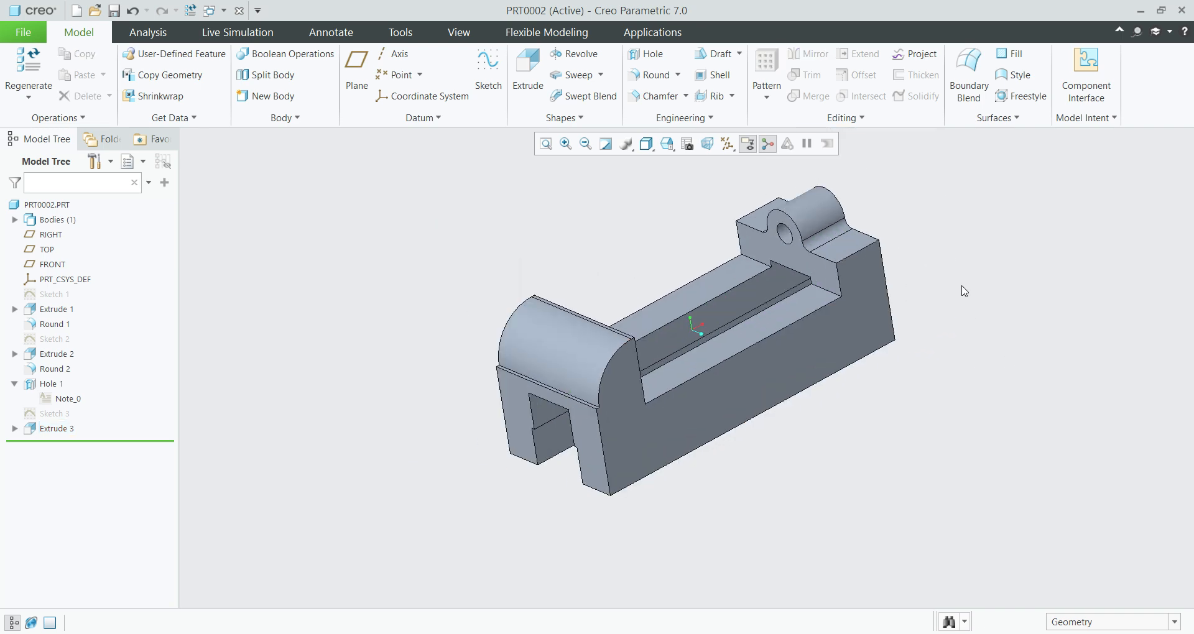
{"action": "scroll", "coordinate": [963, 290], "scroll_direction": "down", "scroll_amount": 1}
{"action": "key", "text": "alt+Tab"}
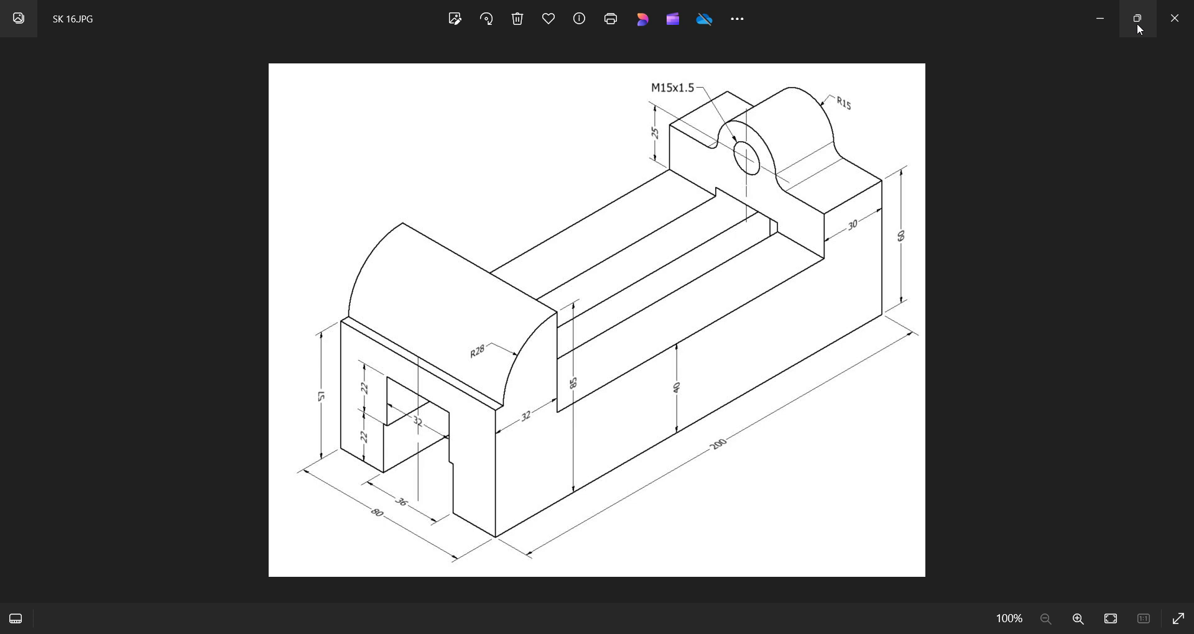
{"action": "mouse_move", "coordinate": [1138, 24]}
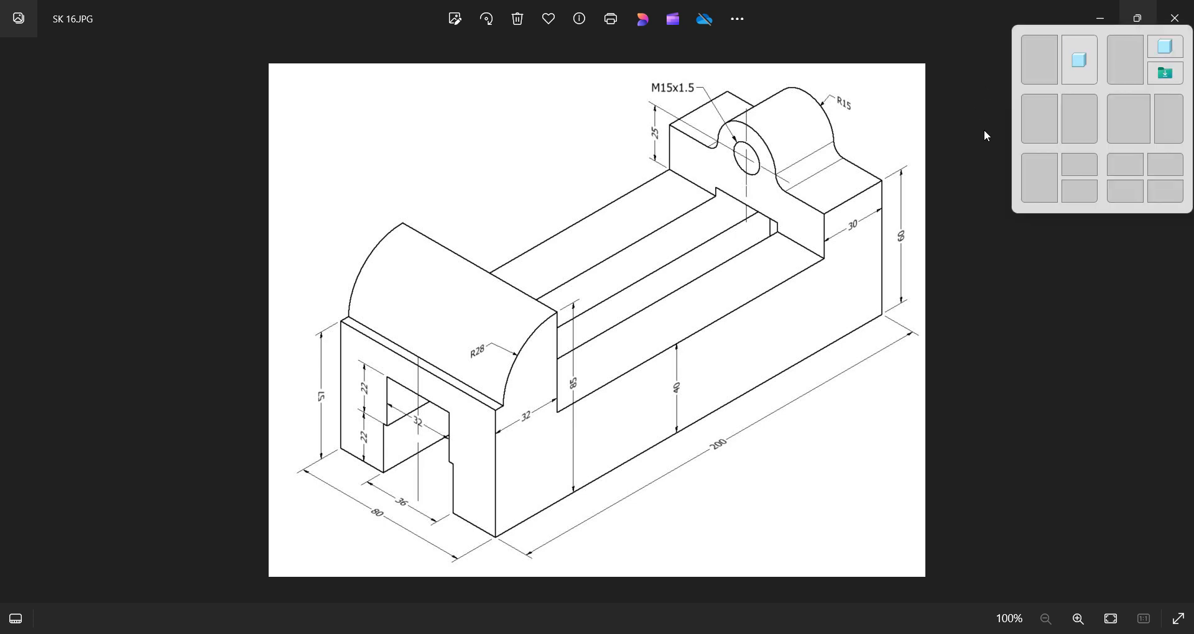
{"action": "left_click", "coordinate": [807, 633]}
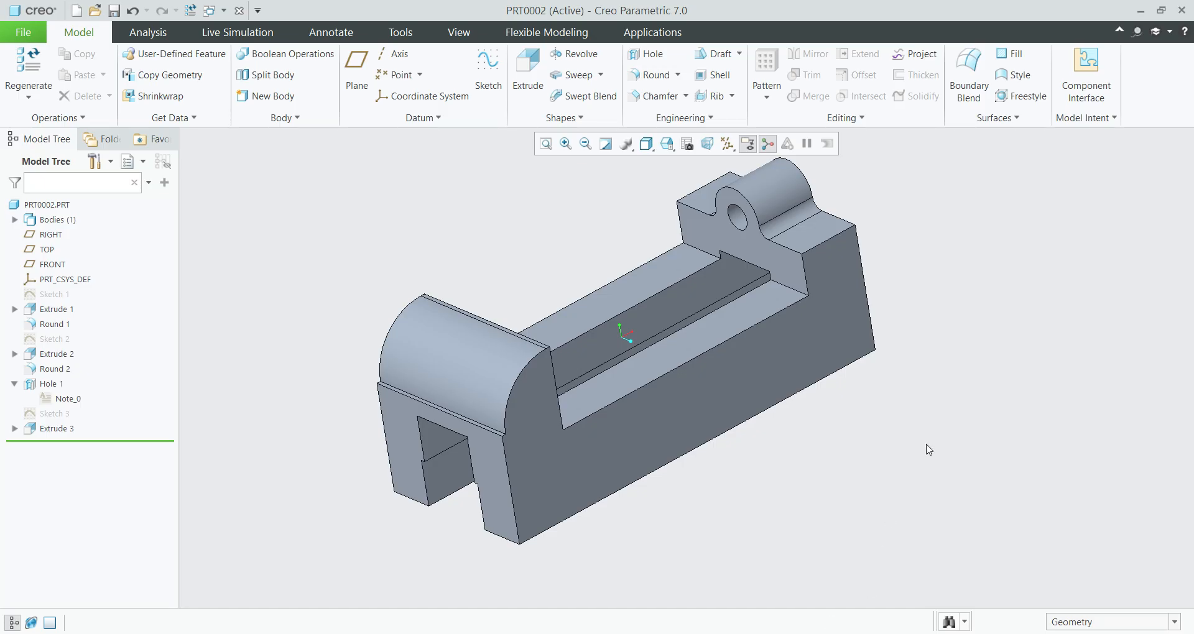
{"action": "scroll", "coordinate": [969, 358], "scroll_direction": "down", "scroll_amount": 2}
{"action": "scroll", "coordinate": [861, 370], "scroll_direction": "up", "scroll_amount": 2}
{"action": "middle_click_drag", "start_coordinate": [862, 371], "coordinate": [871, 389]}
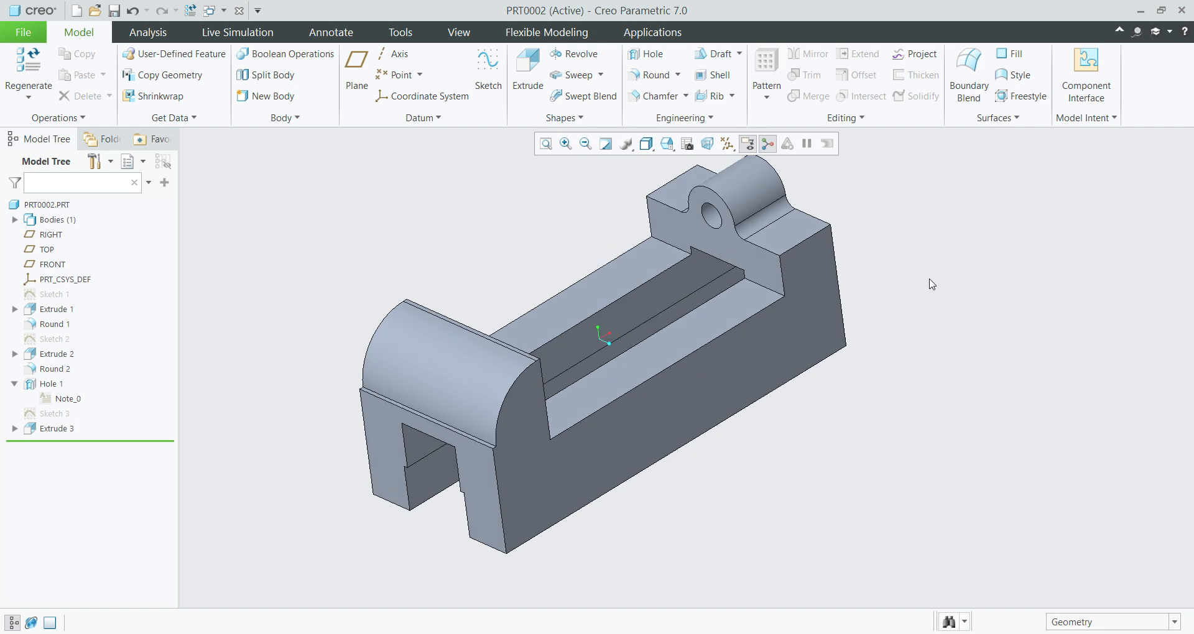
Step: Display the appearance gallery entries as names and thumbnails
{"action": "left_click", "coordinate": [446, 32]}
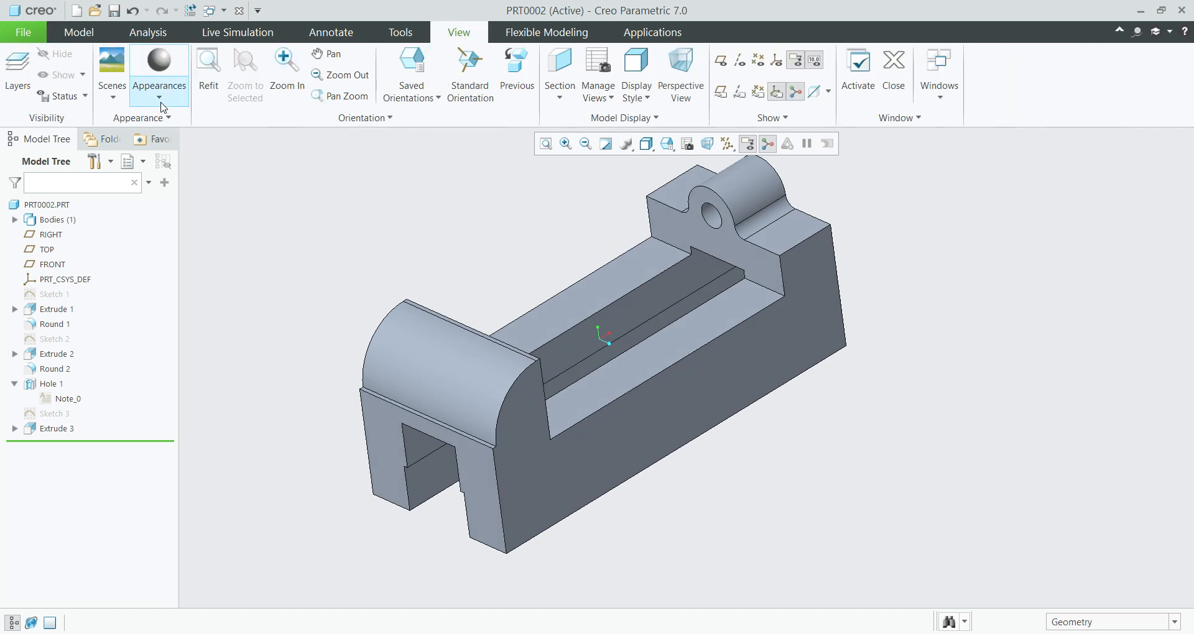
{"action": "left_click", "coordinate": [160, 100]}
{"action": "left_click", "coordinate": [309, 120]}
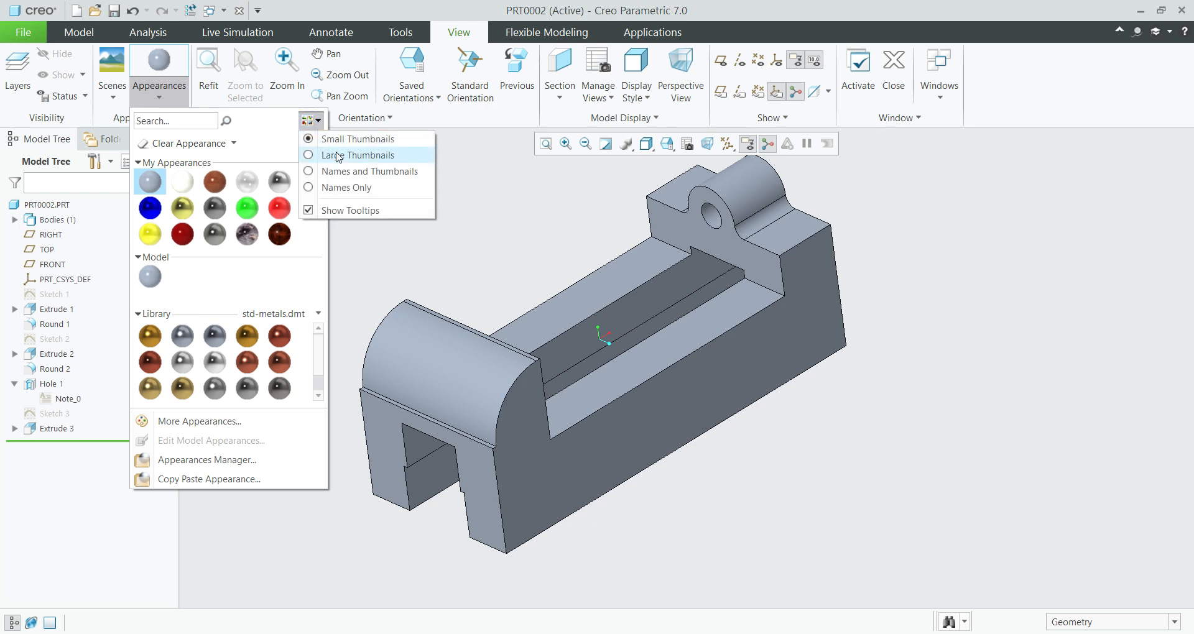
{"action": "left_click", "coordinate": [350, 173]}
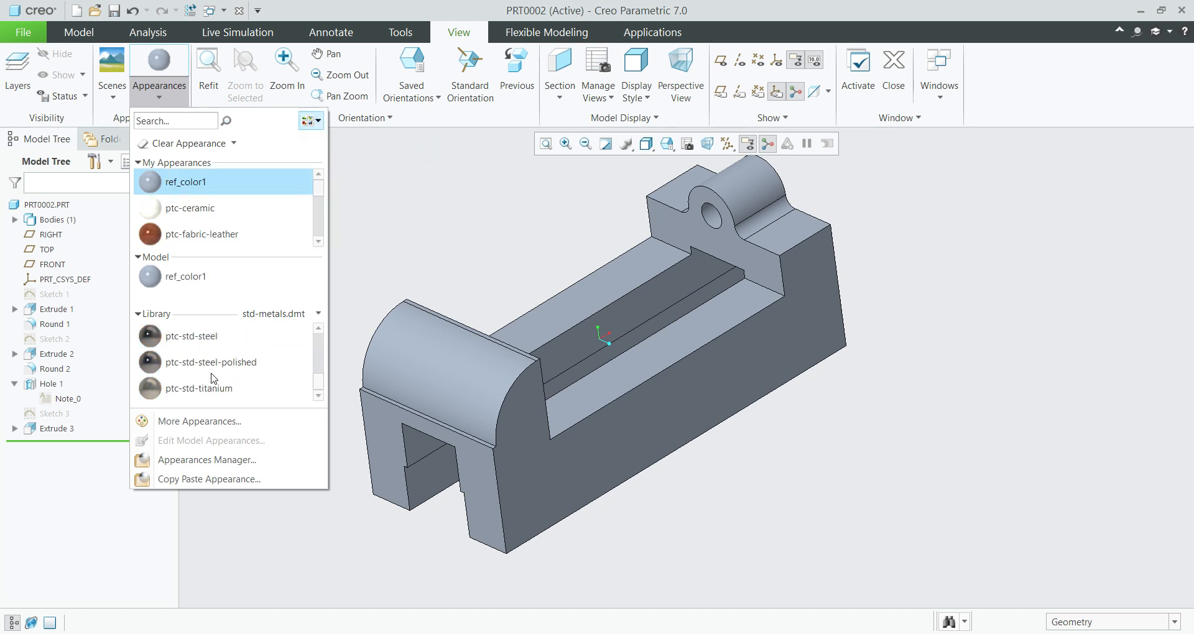
Step: Apply the ptc-std-steel appearance from the std-metals.dmt library to the whole part PRT0002.PRT
{"action": "mouse_move", "coordinate": [215, 372]}
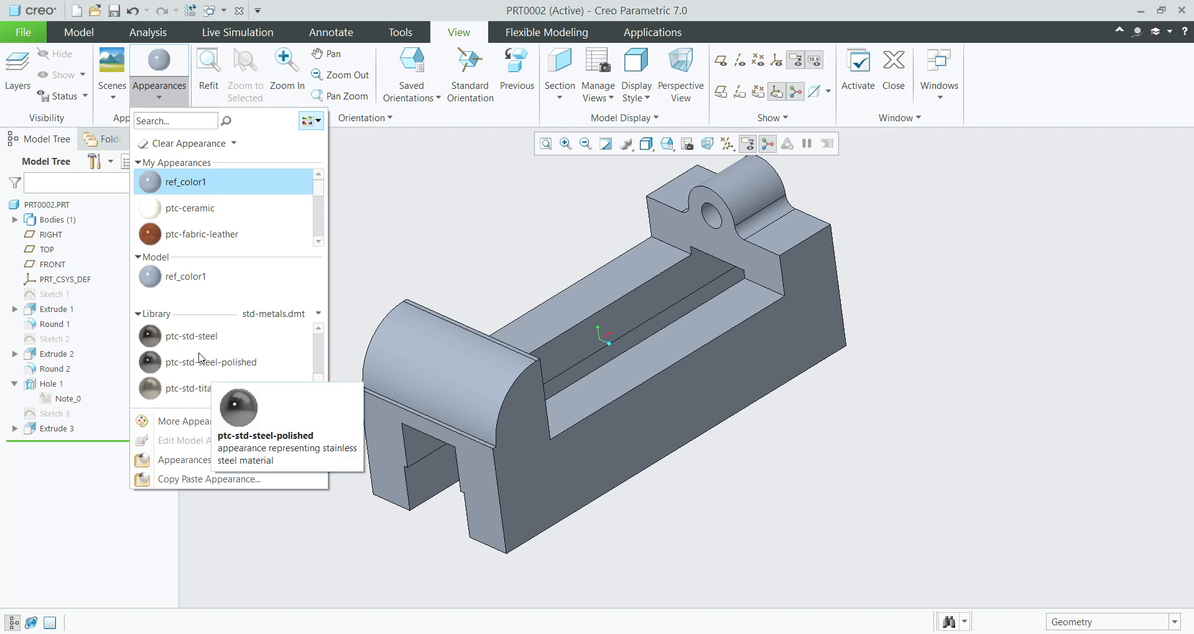
{"action": "scroll", "coordinate": [201, 358], "scroll_direction": "up", "scroll_amount": 1}
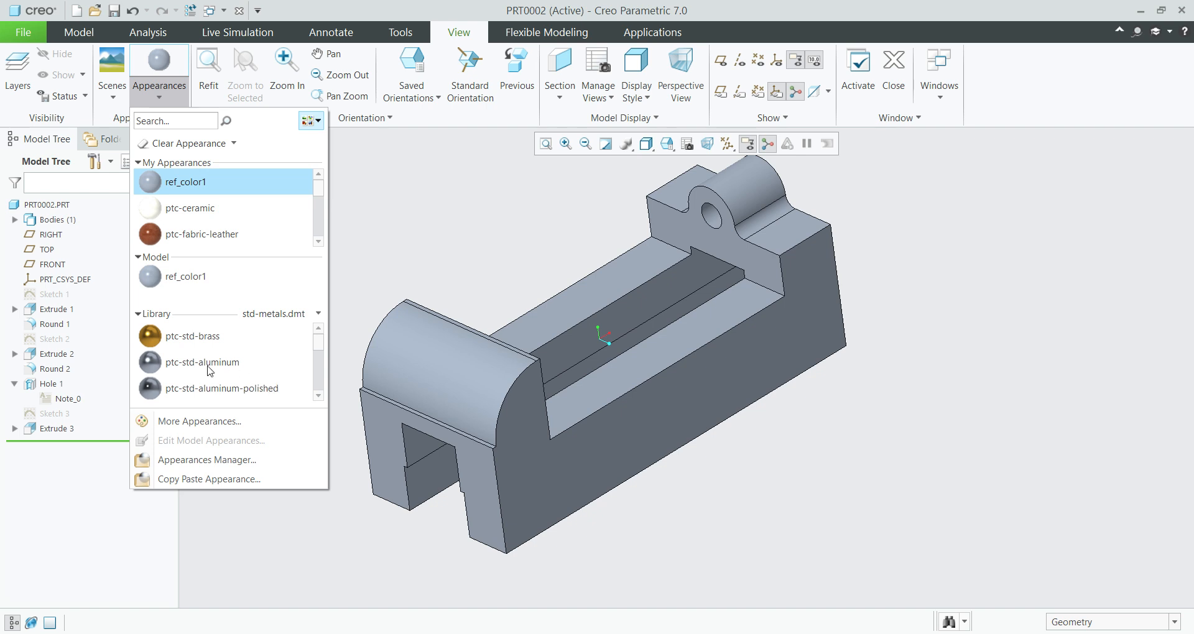
{"action": "scroll", "coordinate": [207, 369], "scroll_direction": "down", "scroll_amount": 1}
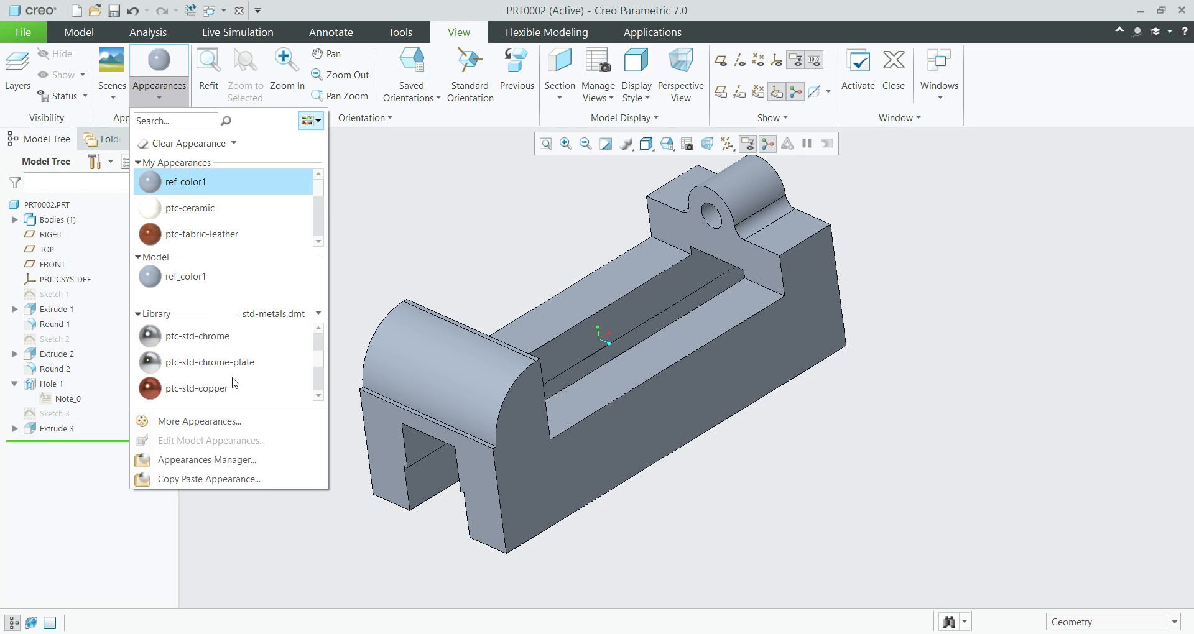
{"action": "scroll", "coordinate": [227, 391], "scroll_direction": "down", "scroll_amount": 2}
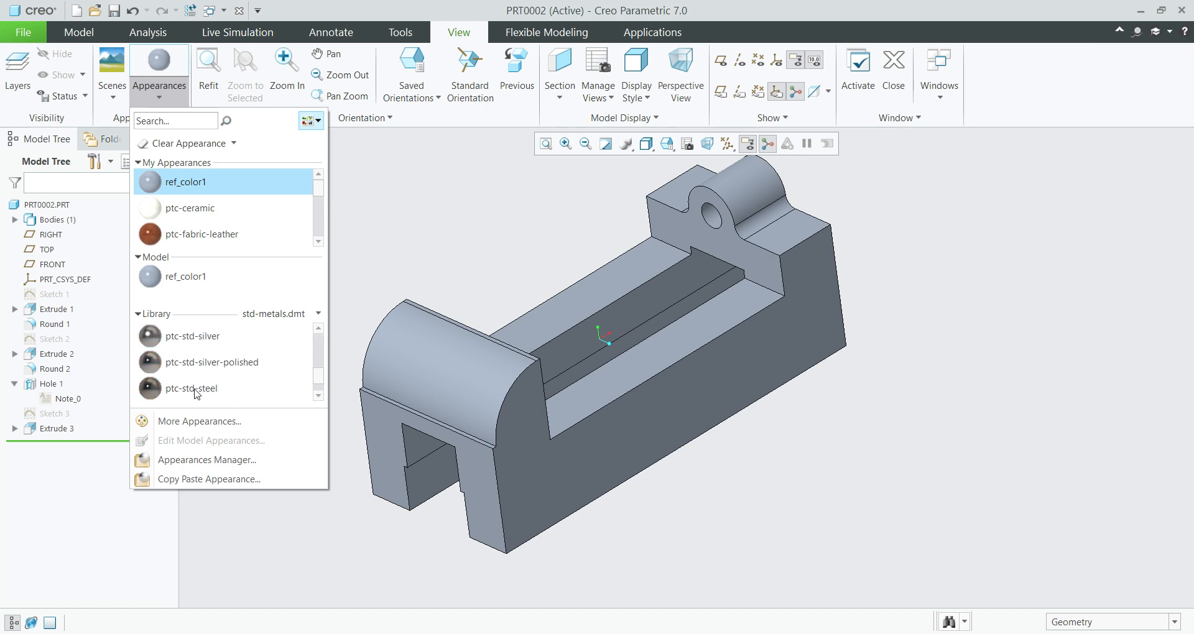
{"action": "left_click", "coordinate": [195, 389]}
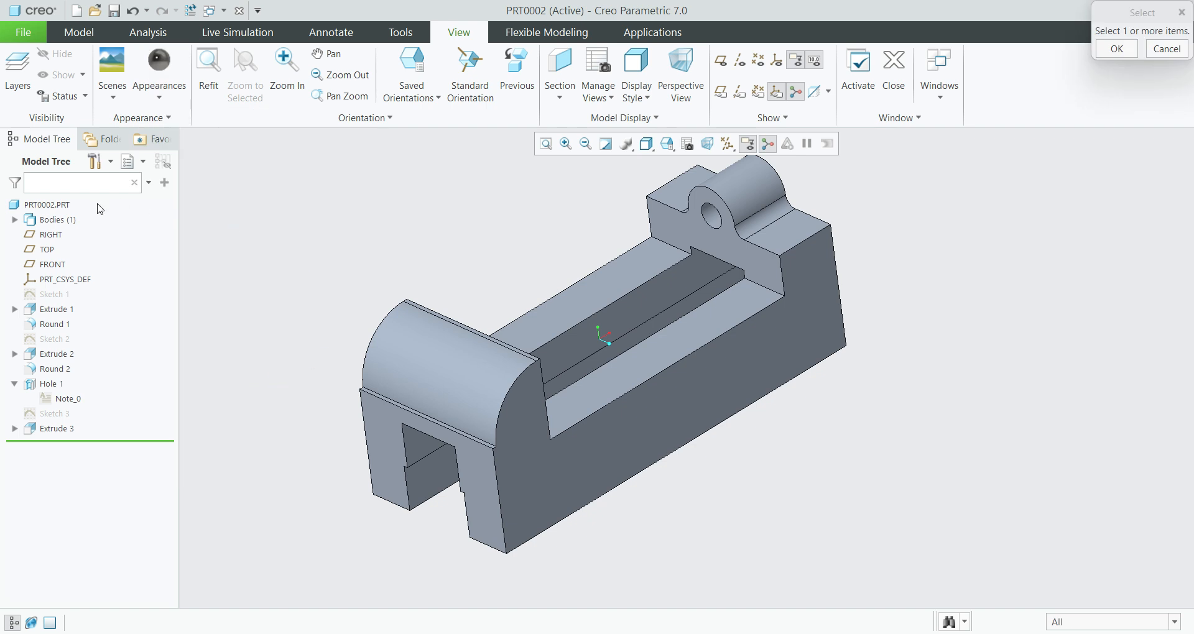
{"action": "left_click", "coordinate": [47, 205]}
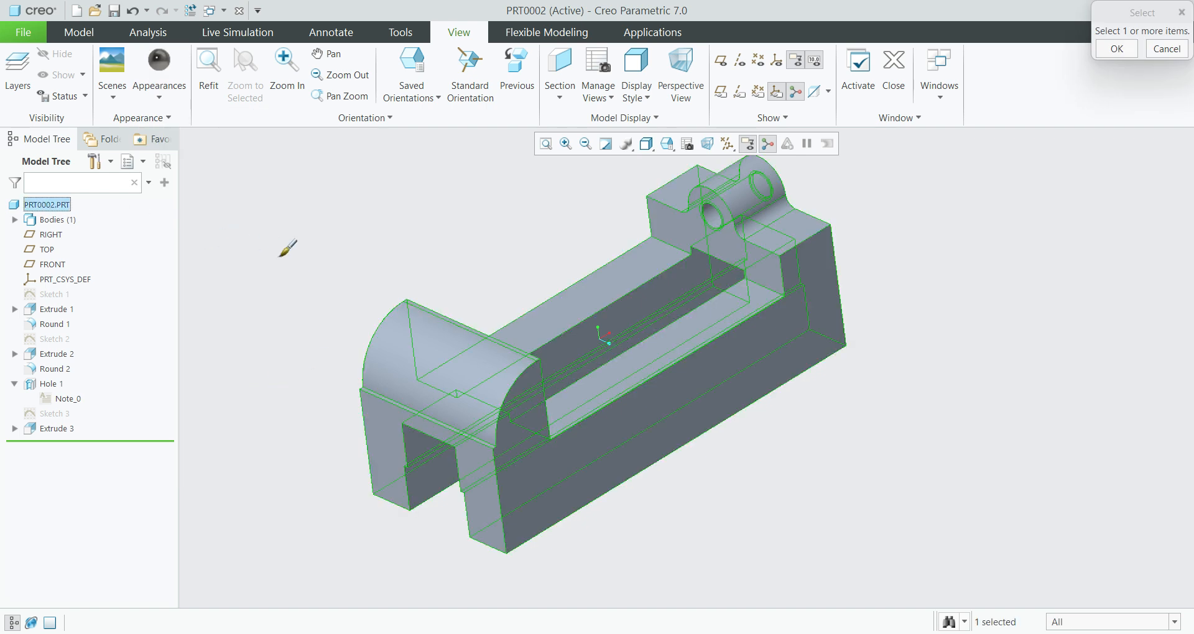
{"action": "middle_click", "coordinate": [645, 496]}
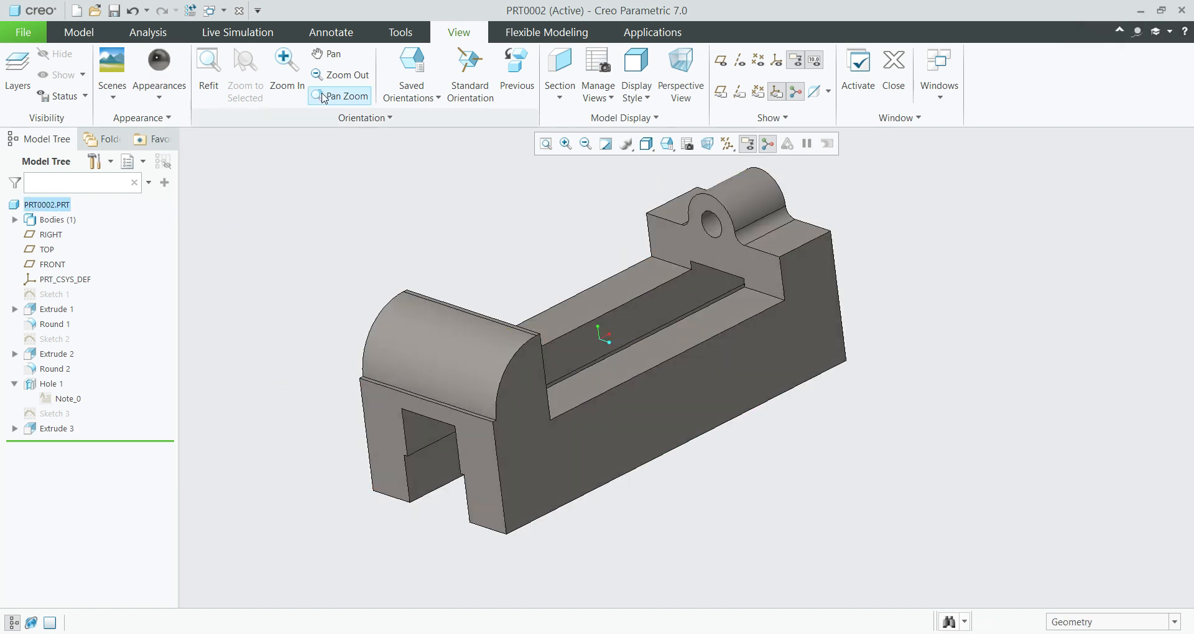
Step: Open the color of the part's ptc-std-steel appearance for editing and show the color wheel
{"action": "left_click", "coordinate": [171, 95]}
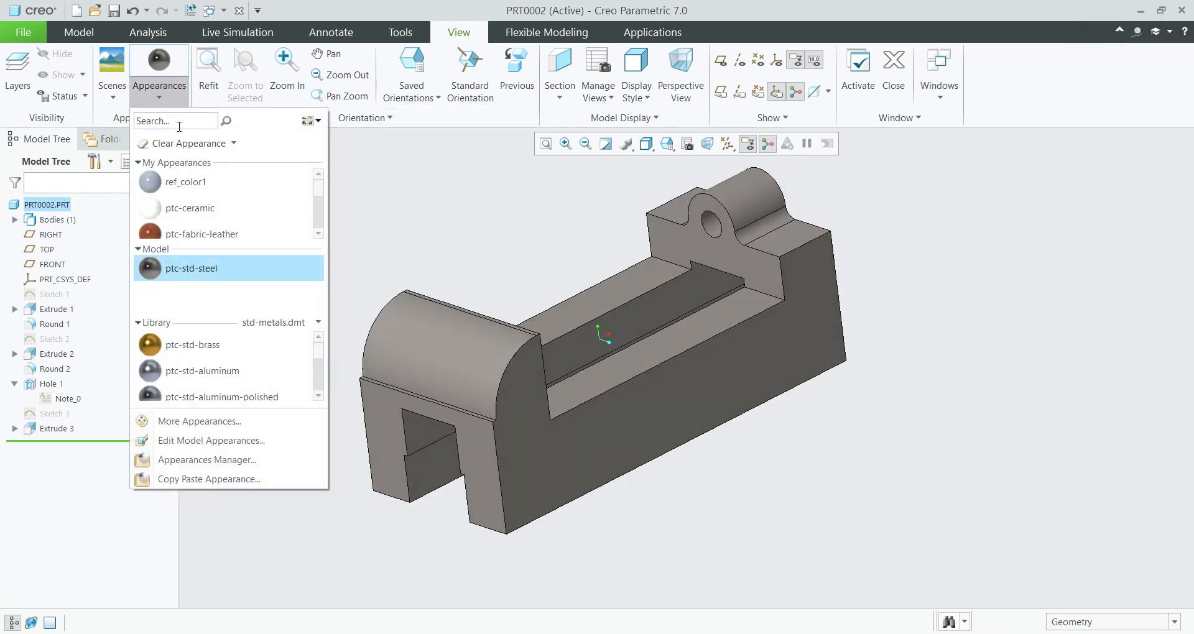
{"action": "left_click", "coordinate": [237, 443]}
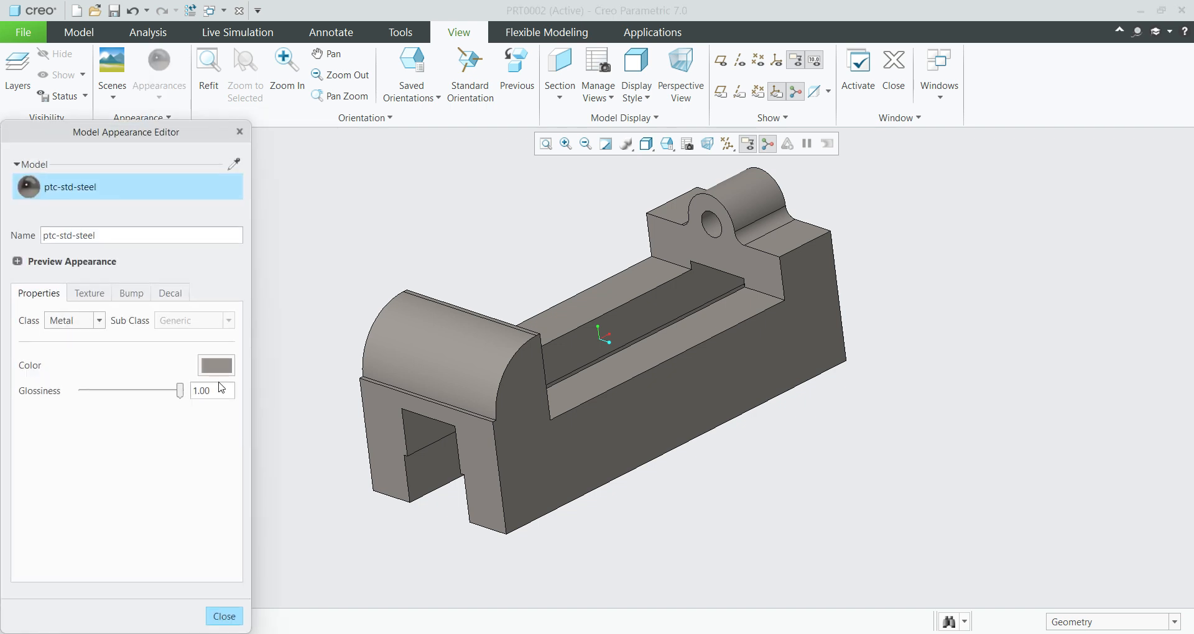
{"action": "left_click", "coordinate": [217, 367]}
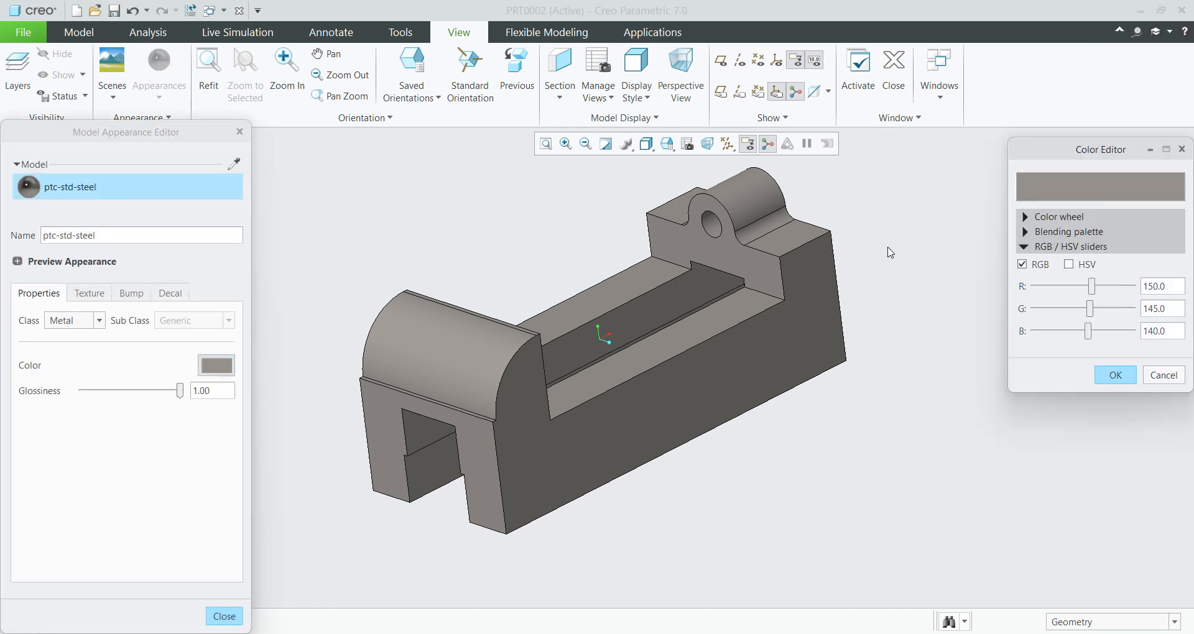
{"action": "left_click", "coordinate": [1032, 218]}
Step: Try out several green, red, grey and mauve shades for the part's steel appearance on the color wheel
{"action": "left_click", "coordinate": [1098, 268]}
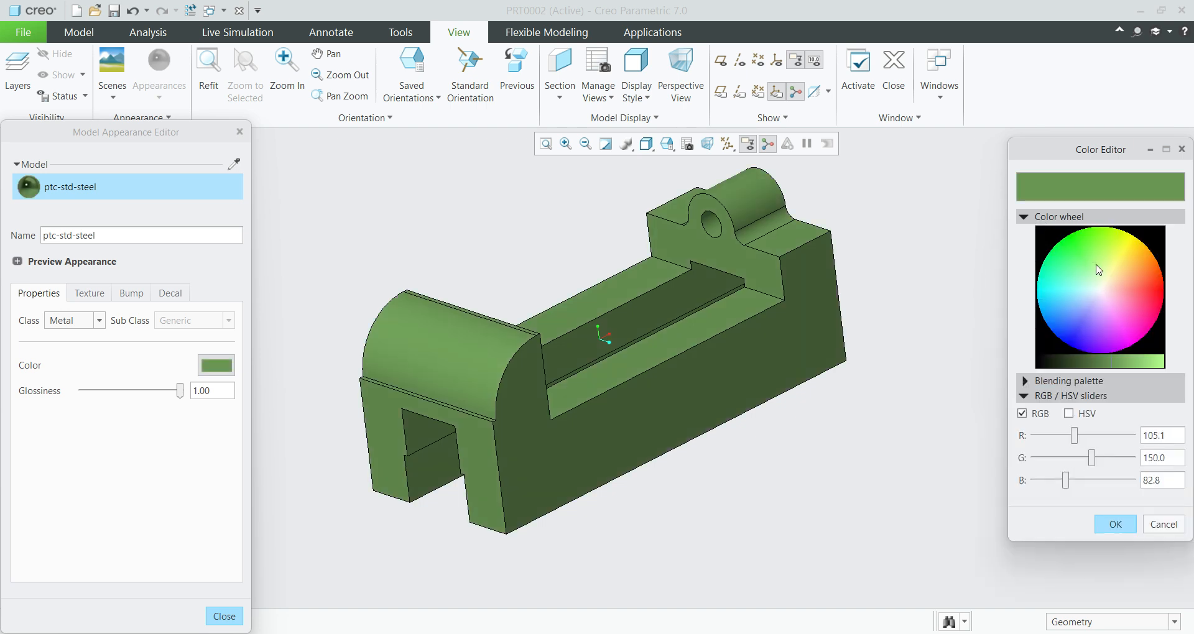
{"action": "left_click", "coordinate": [1117, 305]}
{"action": "left_click", "coordinate": [1138, 284]}
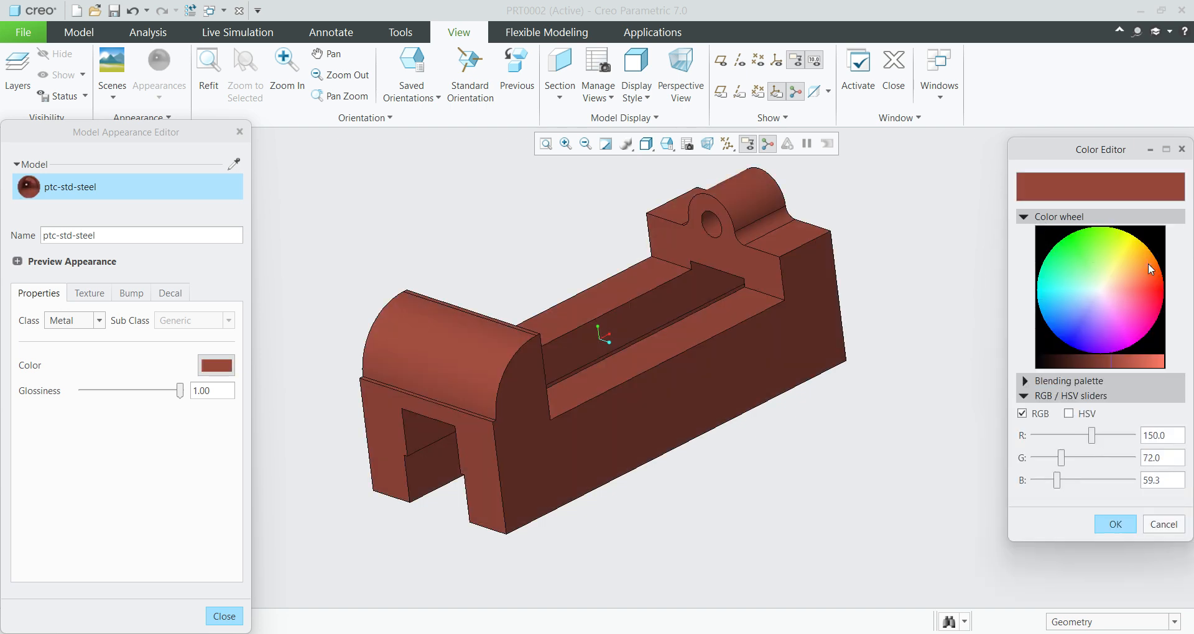
{"action": "left_click", "coordinate": [1135, 277]}
{"action": "left_click_drag", "start_coordinate": [1134, 278], "coordinate": [1067, 296]}
{"action": "left_click", "coordinate": [1062, 282]}
{"action": "left_click", "coordinate": [1090, 262]}
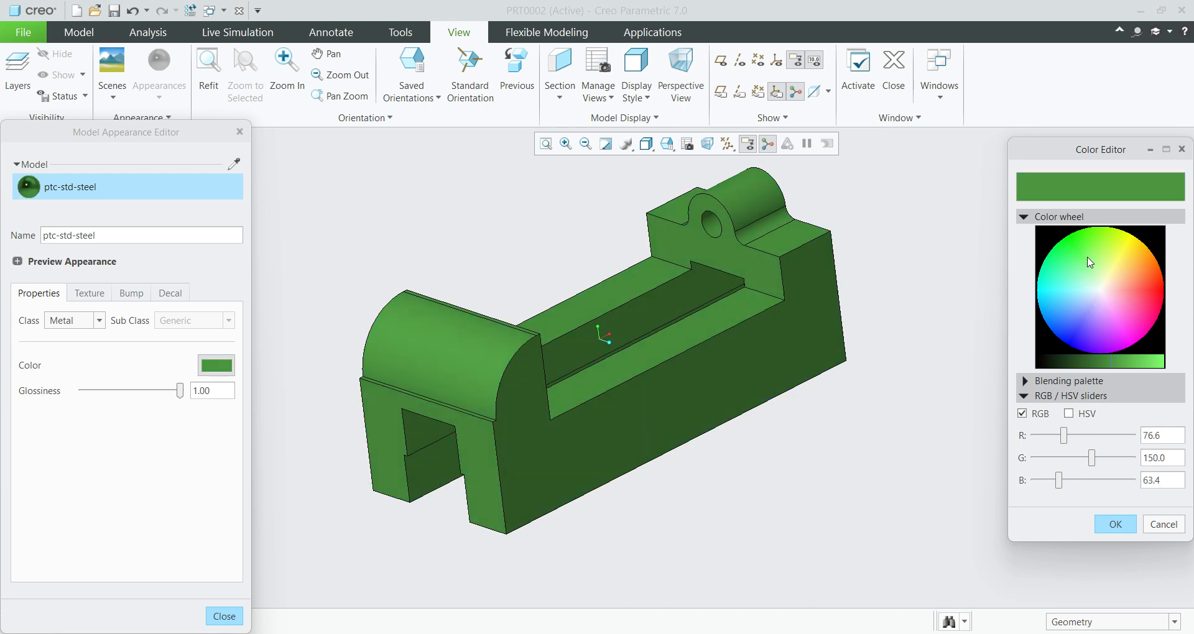
{"action": "left_click", "coordinate": [1094, 288]}
{"action": "left_click", "coordinate": [1096, 297]}
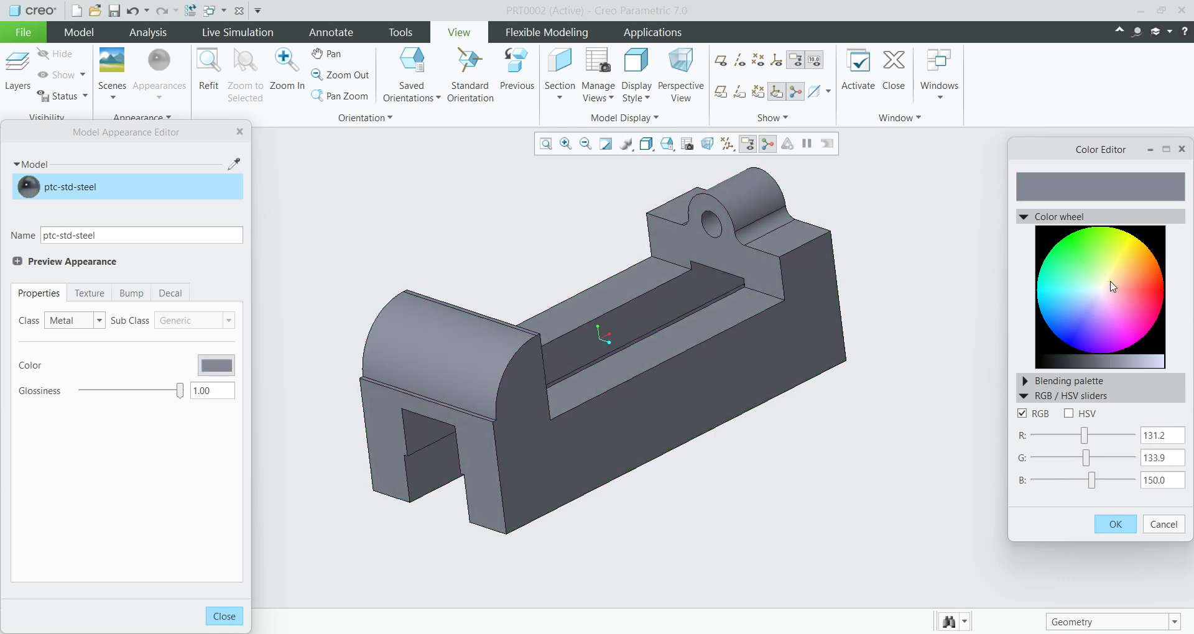
{"action": "left_click", "coordinate": [1111, 282]}
{"action": "left_click", "coordinate": [1117, 295]}
{"action": "left_click", "coordinate": [1119, 284]}
{"action": "left_click", "coordinate": [1118, 297]}
{"action": "left_click", "coordinate": [1113, 305]}
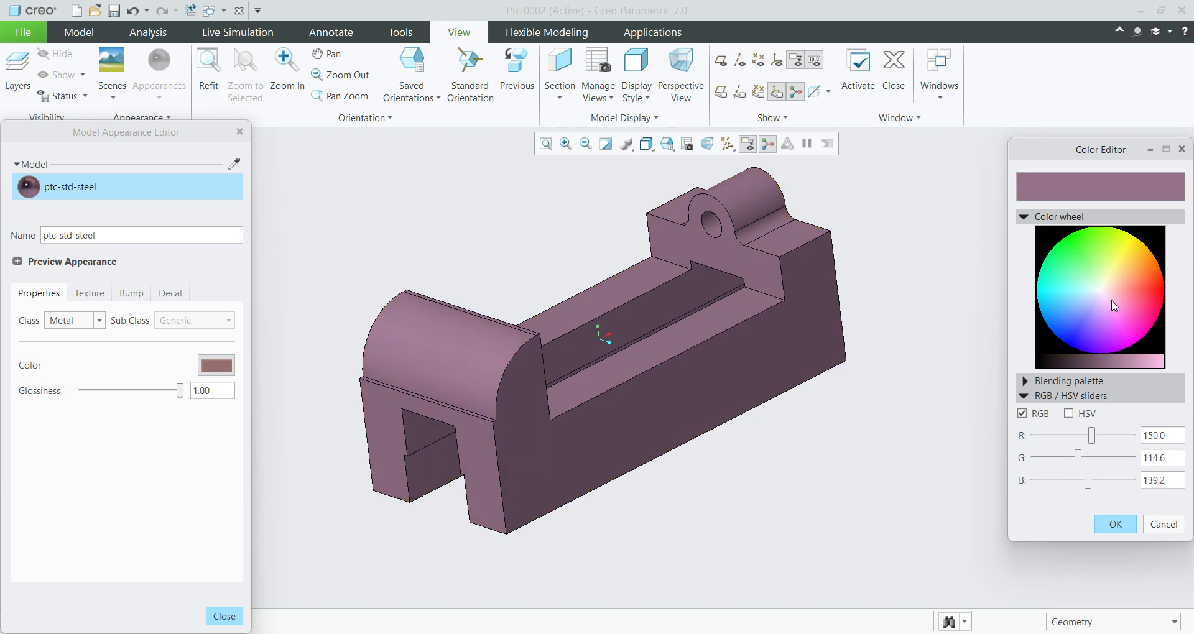
{"action": "left_click", "coordinate": [1108, 288]}
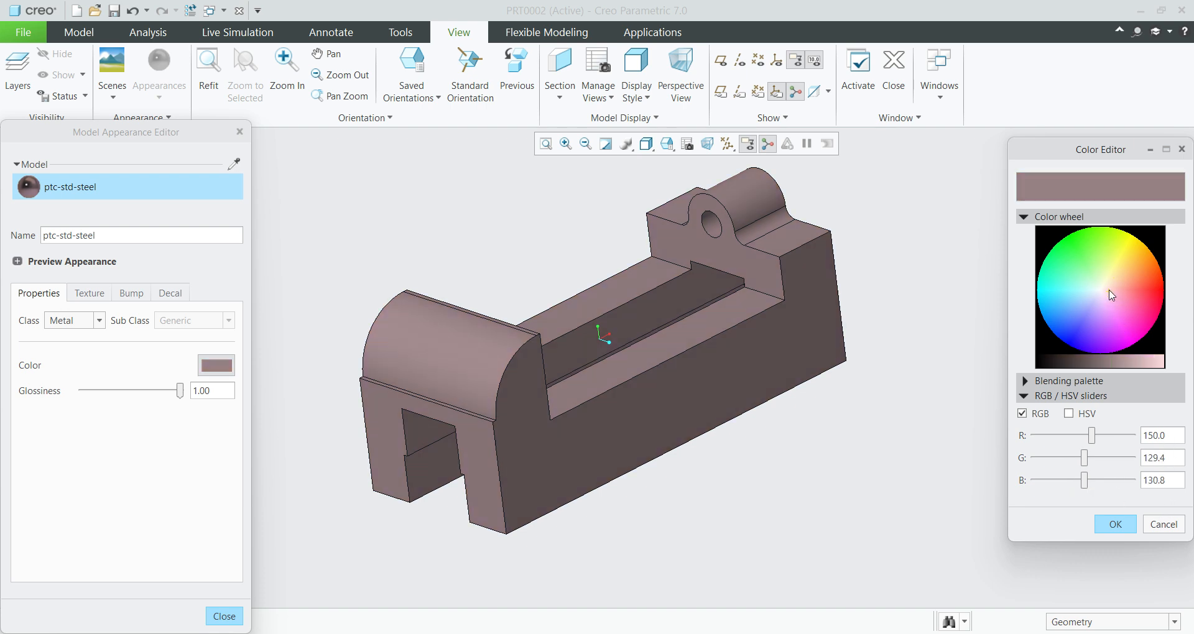
Step: Set the steel appearance to a muted grey-green, about RGB 118.2, 150.0, 132.1, and accept the color
{"action": "left_click", "coordinate": [1083, 290]}
{"action": "left_click", "coordinate": [1091, 289]}
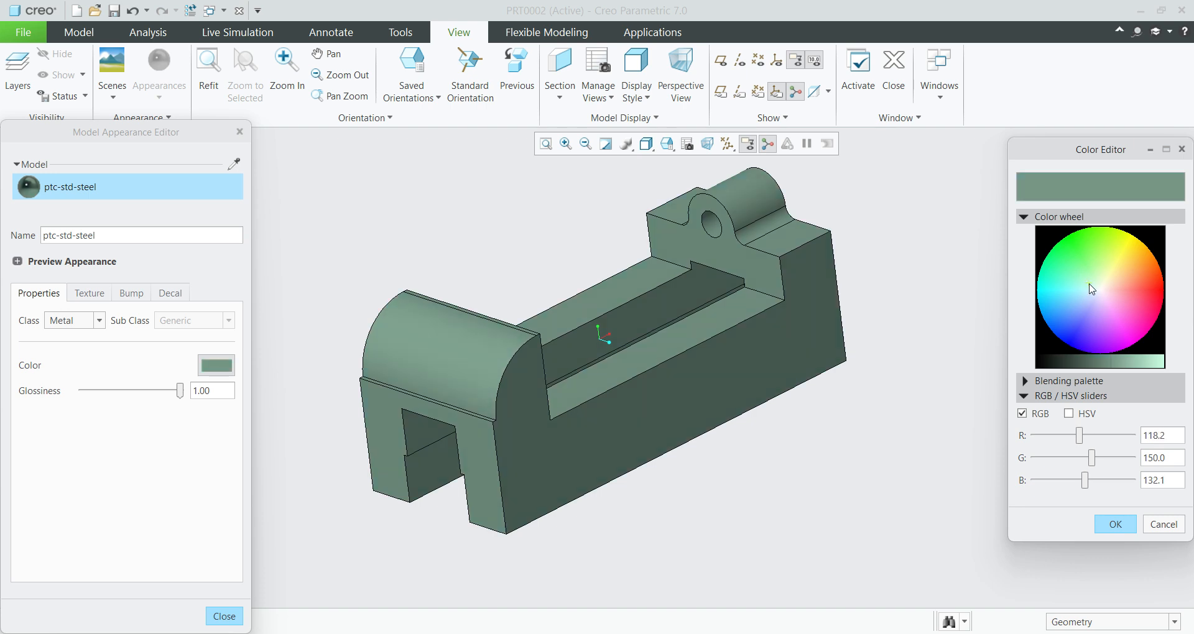
{"action": "left_click", "coordinate": [1114, 524]}
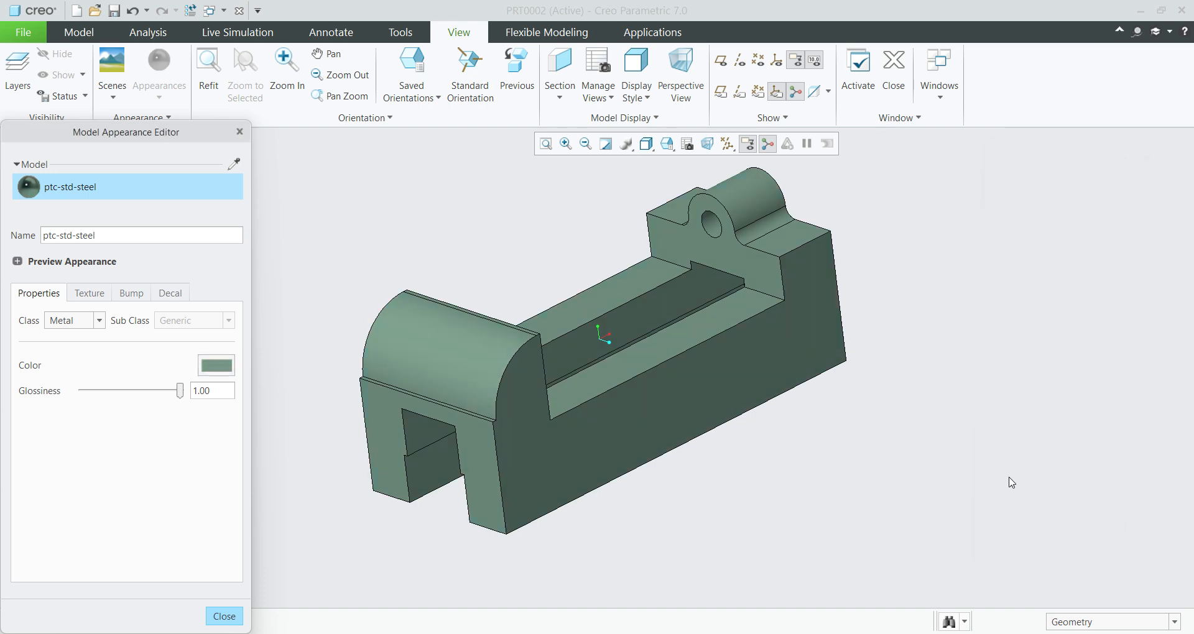
Step: Close the appearance editor for the ptc-std-steel appearance and return to the part modeling commands
{"action": "left_click", "coordinate": [225, 619]}
{"action": "mouse_move", "coordinate": [970, 234]}
{"action": "middle_mouse_down"}
{"action": "mouse_move", "coordinate": [810, 277]}
{"action": "mouse_move", "coordinate": [842, 322]}
{"action": "middle_mouse_up"}
{"action": "left_click", "coordinate": [79, 32]}
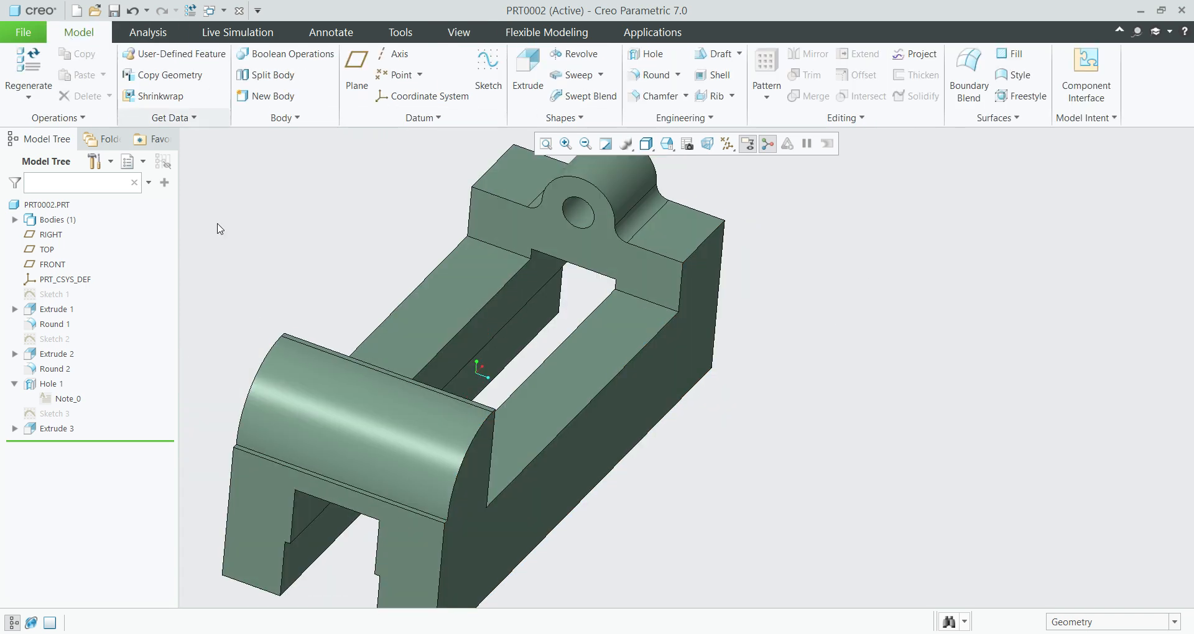
Step: Examine the finished grey-green part from several angles and distances, including the rounded step, the arched boss and the stepped through slot
{"action": "scroll", "coordinate": [729, 351], "scroll_direction": "up", "scroll_amount": 2}
{"action": "scroll", "coordinate": [728, 352], "scroll_direction": "down", "scroll_amount": 3}
{"action": "middle_click_drag", "start_coordinate": [740, 397], "coordinate": [524, 368]}
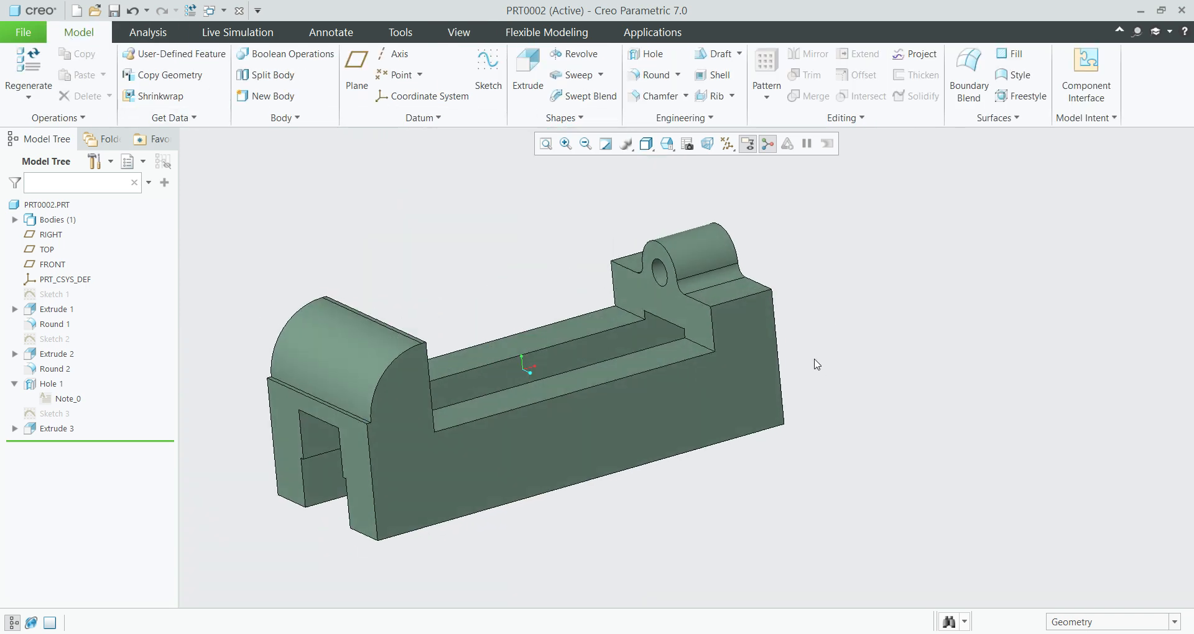
{"action": "scroll", "coordinate": [757, 347], "scroll_direction": "up", "scroll_amount": 2}
{"action": "middle_click_drag", "start_coordinate": [757, 349], "coordinate": [771, 354]}
{"action": "scroll", "coordinate": [685, 375], "scroll_direction": "down", "scroll_amount": 2}
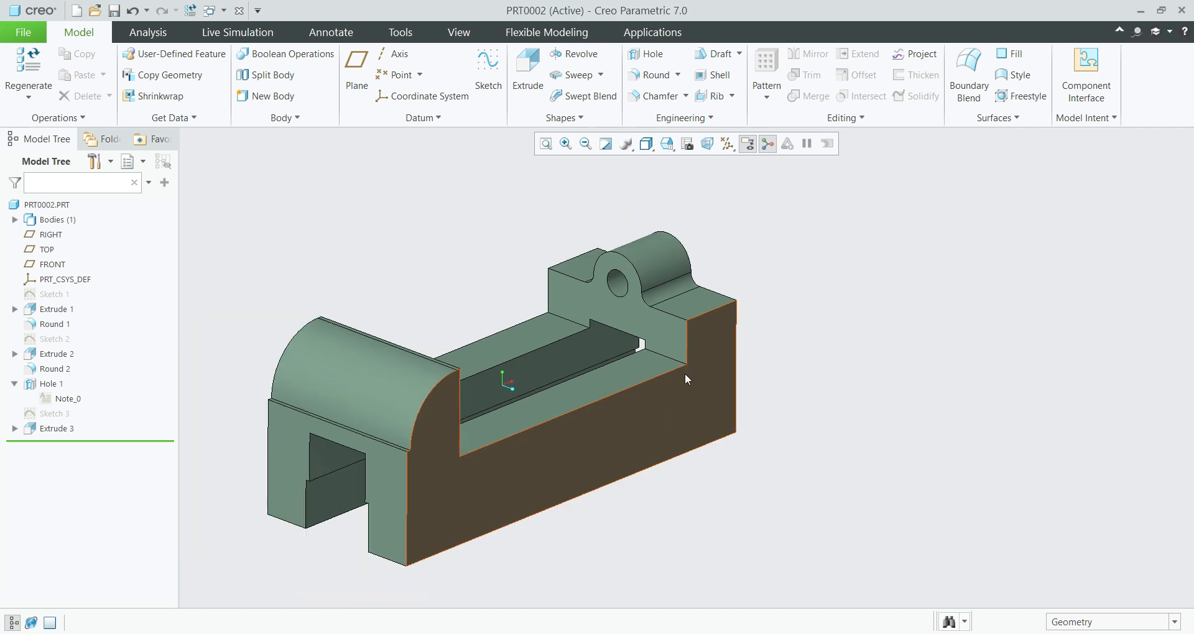
{"action": "scroll", "coordinate": [555, 460], "scroll_direction": "down", "scroll_amount": 2}
{"action": "scroll", "coordinate": [569, 458], "scroll_direction": "up", "scroll_amount": 1}
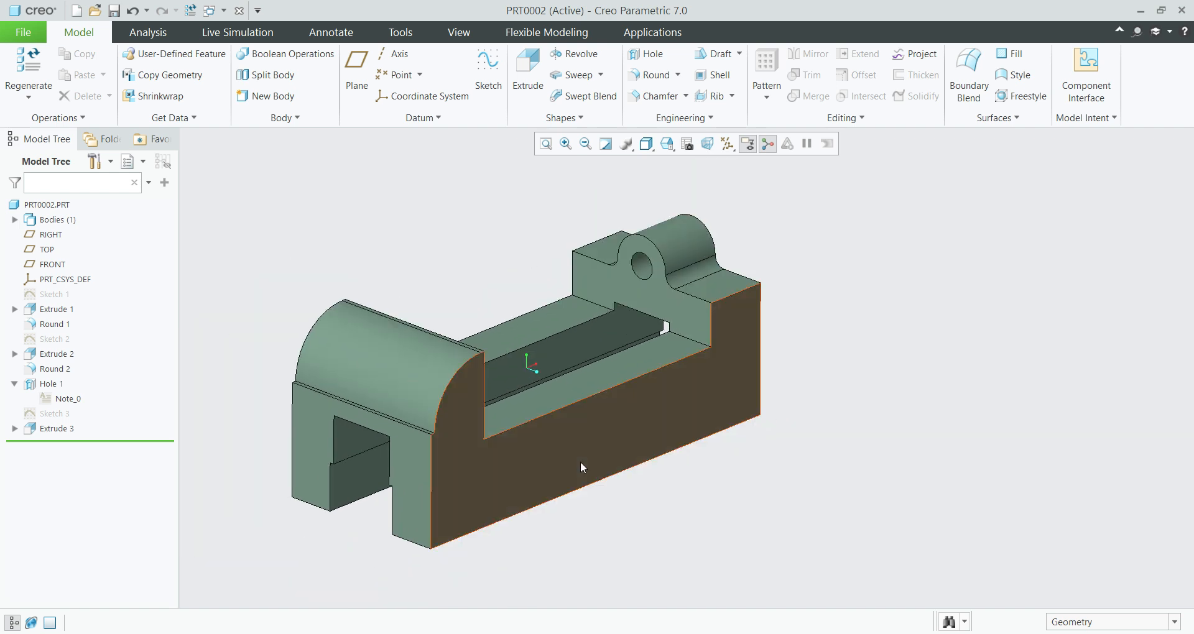
{"action": "middle_click_drag", "start_coordinate": [580, 461], "coordinate": [602, 469]}
{"action": "scroll", "coordinate": [602, 470], "scroll_direction": "up", "scroll_amount": 2}
{"action": "scroll", "coordinate": [670, 528], "scroll_direction": "down", "scroll_amount": 2}
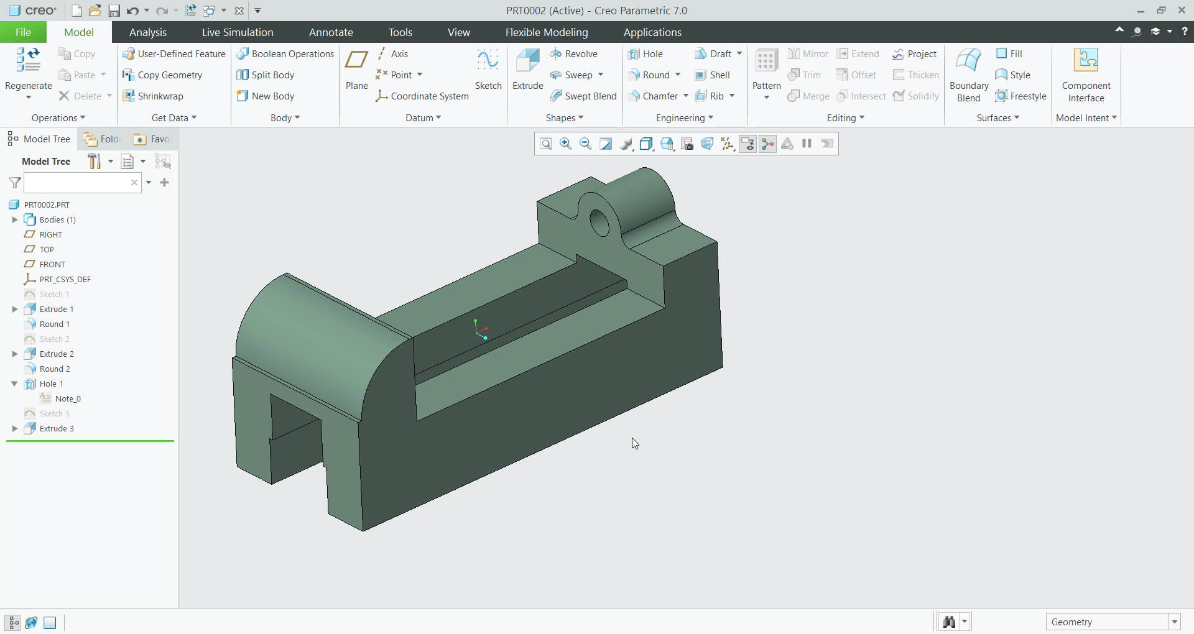
{"action": "middle_click_drag", "start_coordinate": [631, 442], "coordinate": [636, 445]}
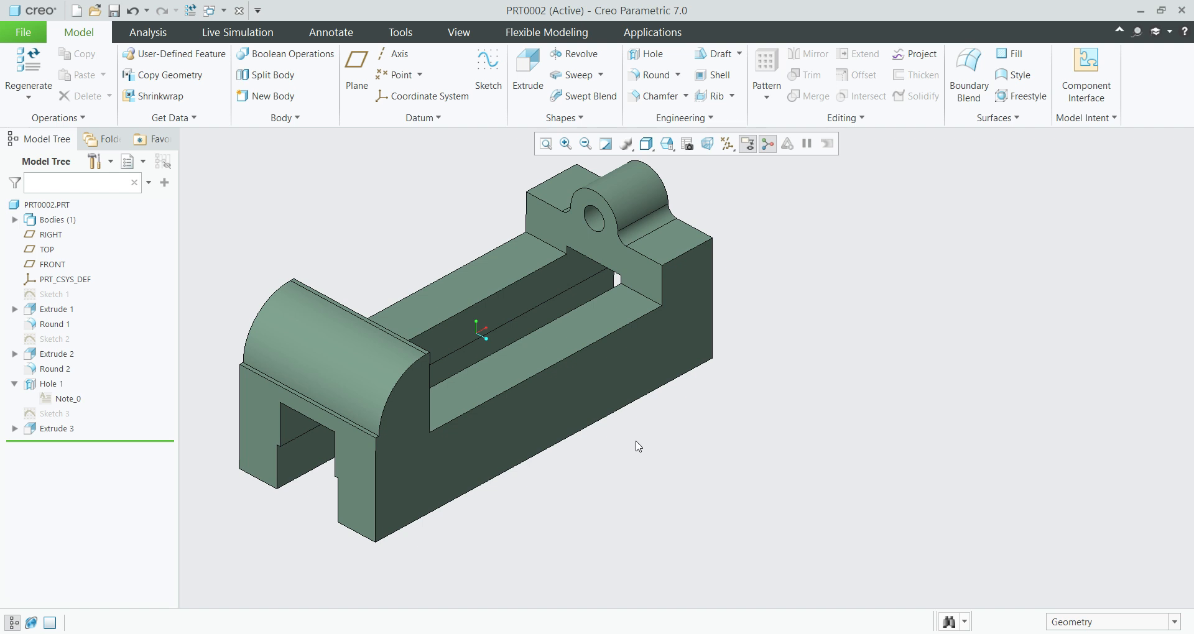
{"action": "middle_click_drag", "start_coordinate": [666, 437], "coordinate": [667, 412]}
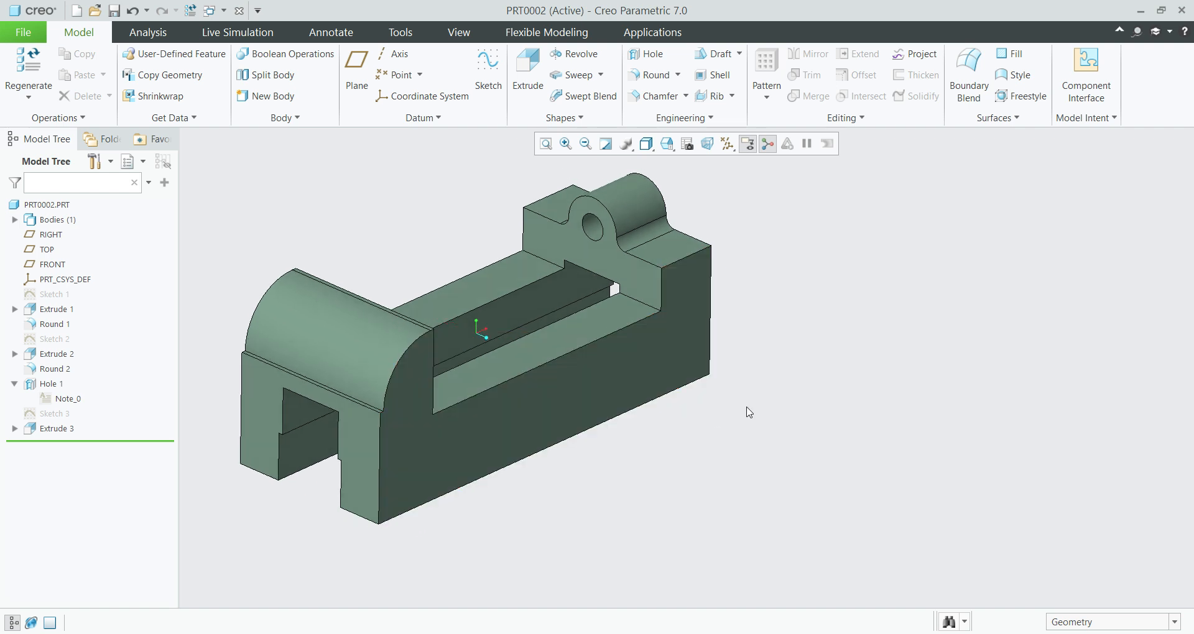